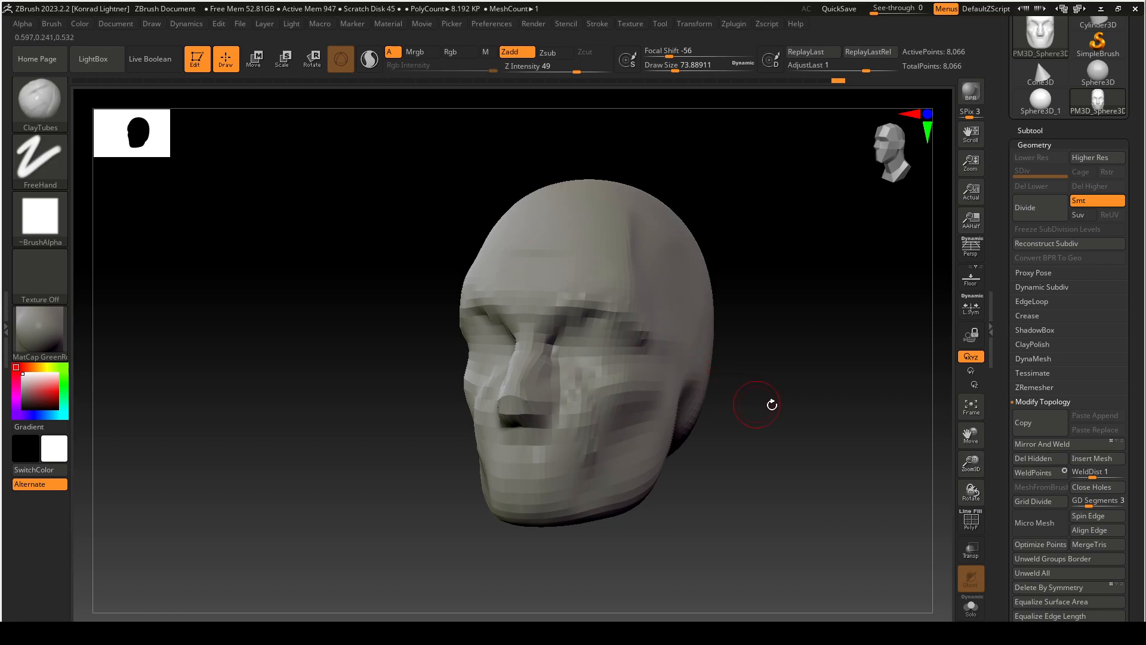
Divide the head mesh once to reach subdivision level 2.
drag(814, 386, 824, 361)
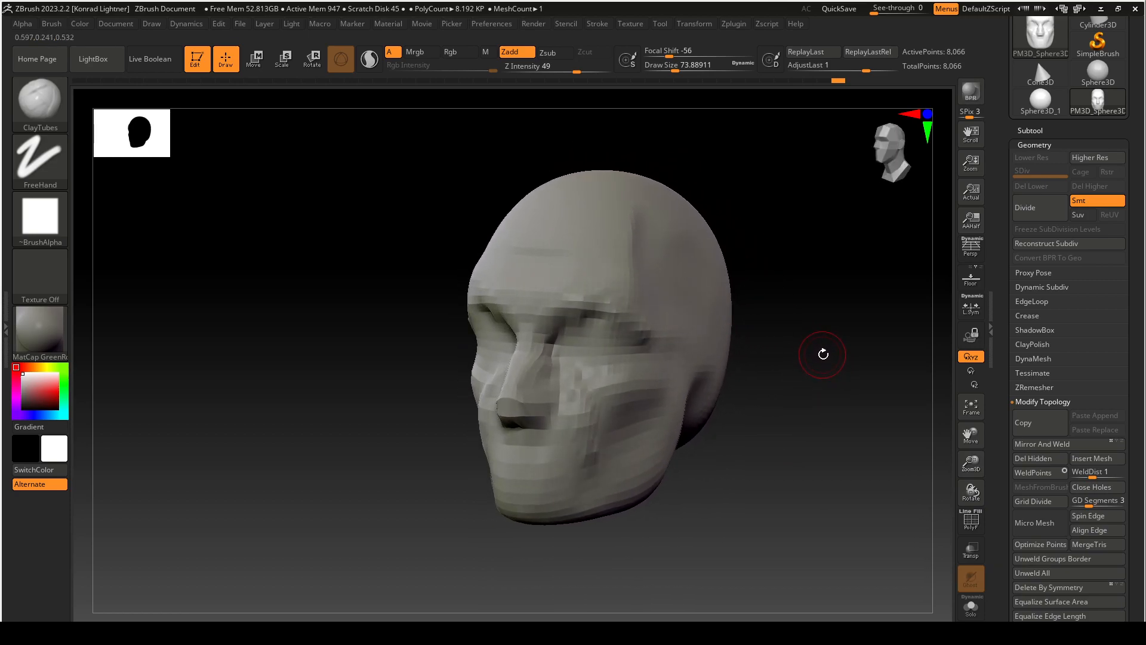
drag(827, 338, 823, 384)
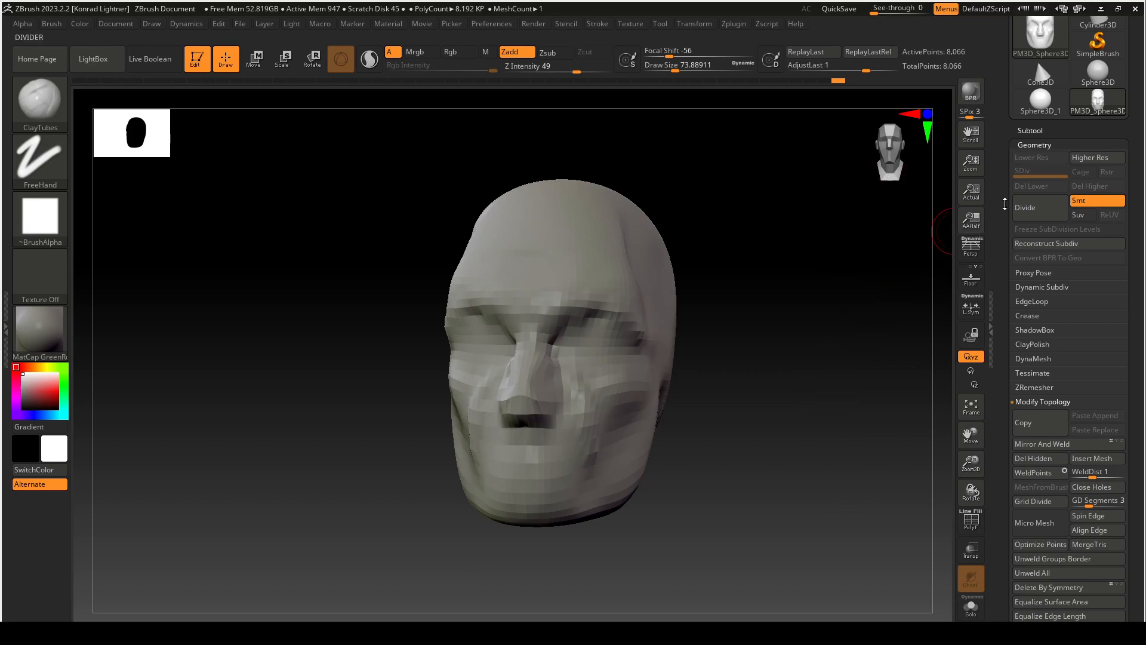
click(1038, 208)
drag(810, 384, 803, 393)
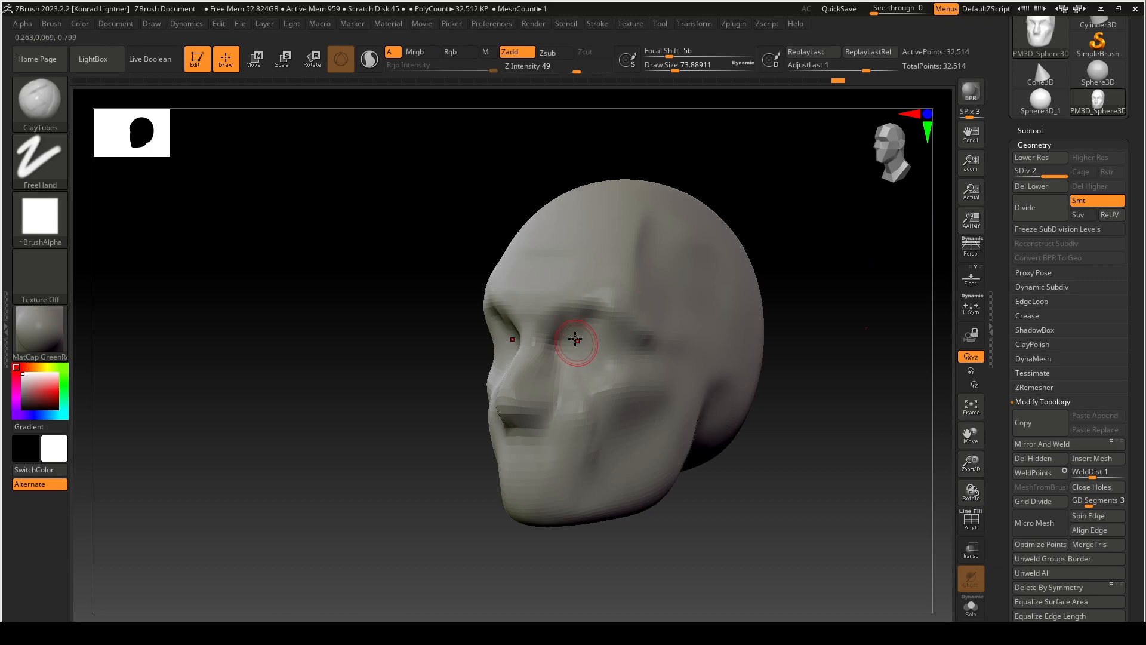
Carve the area beneath the eye sockets and down the cheeks with ClayTubes in subtract mode.
mouse_move(573, 334)
alt+mouse_down()
mouse_move(609, 353)
mouse_move(571, 342)
mouse_move(596, 340)
mouse_move(583, 358)
mouse_move(600, 389)
mouse_move(560, 400)
mouse_move(584, 471)
alt+mouse_up()
mouse_move(585, 403)
alt+mouse_down()
mouse_move(609, 460)
mouse_move(580, 426)
mouse_move(591, 488)
mouse_move(632, 448)
alt+mouse_up()
mouse_move(753, 496)
mouse_down()
mouse_move(740, 519)
mouse_move(767, 490)
mouse_up()
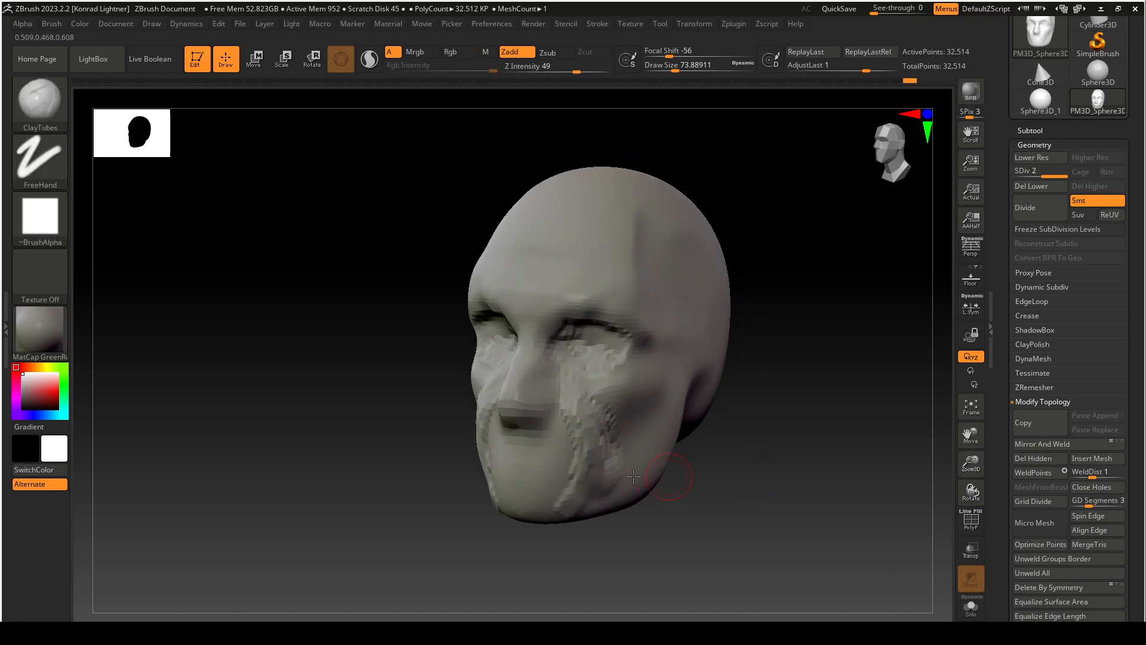
Smooth the carved strokes on the cheeks, jaw sides and eye sockets.
shift+drag(614, 468, 594, 489)
mouse_move(585, 399)
shift+mouse_down()
mouse_move(579, 511)
mouse_move(548, 473)
mouse_move(583, 468)
shift+mouse_up()
mouse_move(588, 359)
shift+mouse_down()
mouse_move(610, 372)
mouse_move(597, 419)
mouse_move(619, 437)
shift+mouse_up()
mouse_move(568, 397)
mouse_down()
mouse_move(589, 480)
mouse_move(605, 452)
mouse_up()
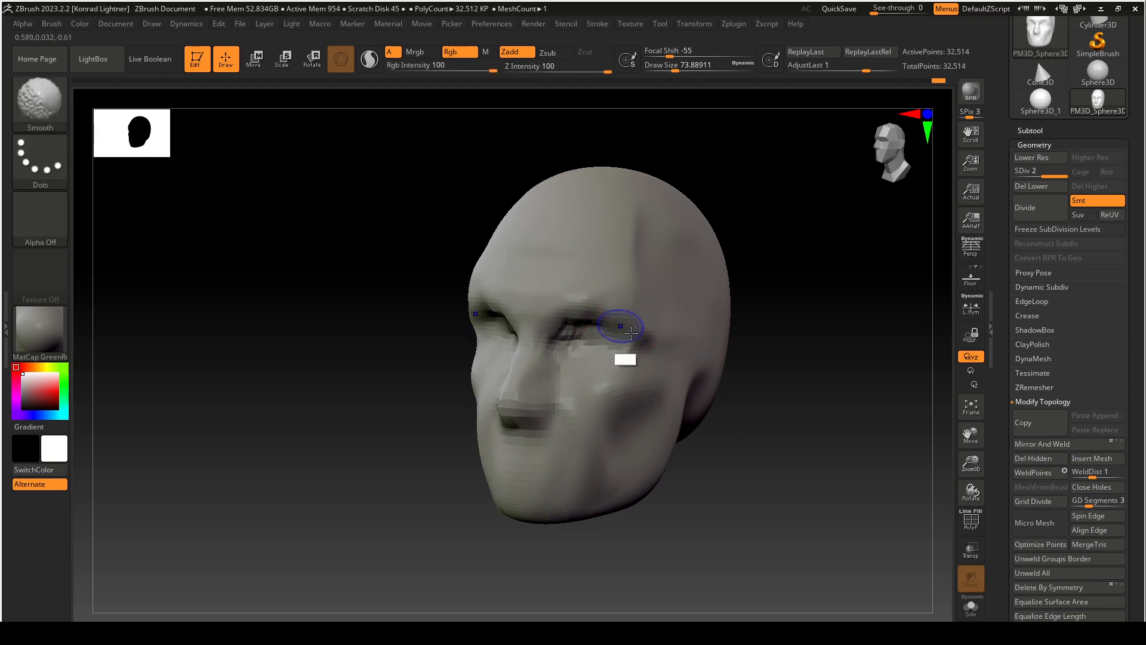
mouse_move(589, 320)
shift+mouse_down()
mouse_move(567, 360)
mouse_move(558, 330)
mouse_move(570, 351)
shift+mouse_up()
mouse_move(420, 512)
mouse_down()
mouse_move(526, 508)
mouse_move(495, 505)
mouse_up()
mouse_move(755, 401)
mouse_down()
mouse_move(742, 394)
mouse_move(755, 393)
mouse_up()
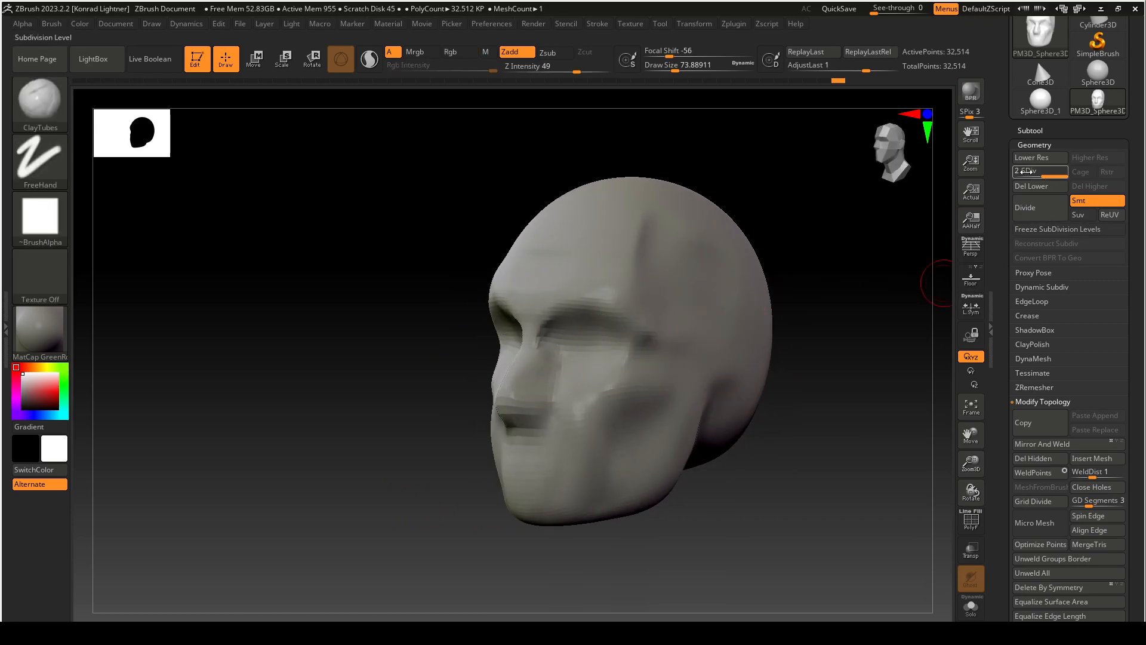
Divide the head mesh again to reach subdivision level 3.
mouse_move(1053, 175)
mouse_down()
mouse_move(1030, 177)
mouse_move(1054, 178)
mouse_up()
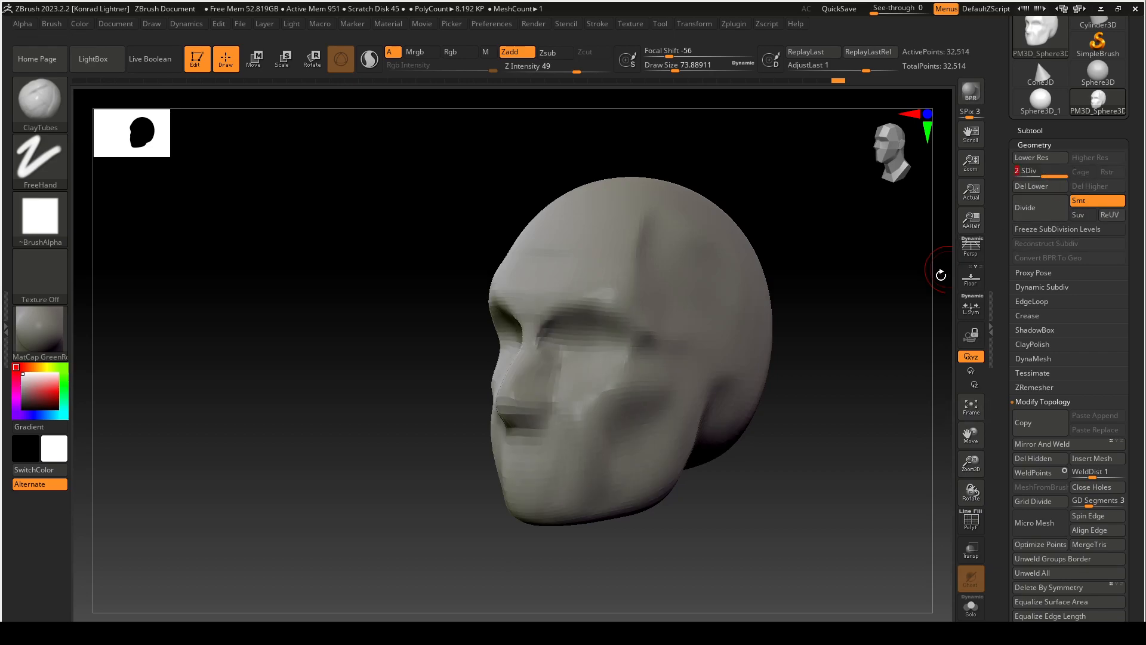
drag(879, 347, 865, 352)
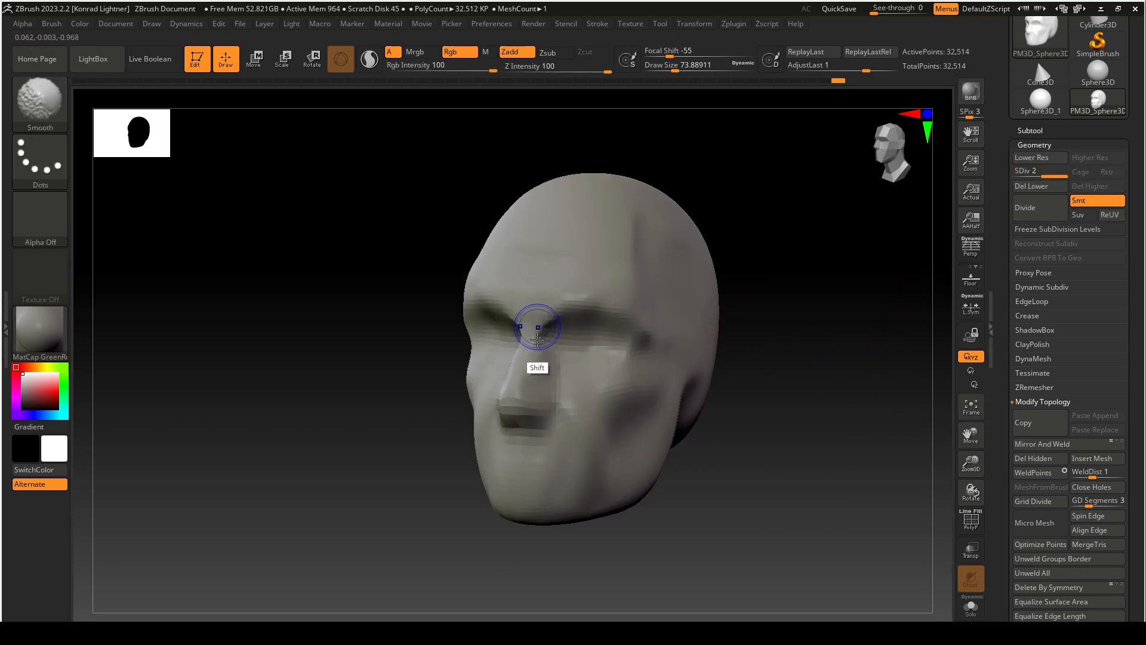
drag(787, 399, 686, 331)
key(ctrl+d)
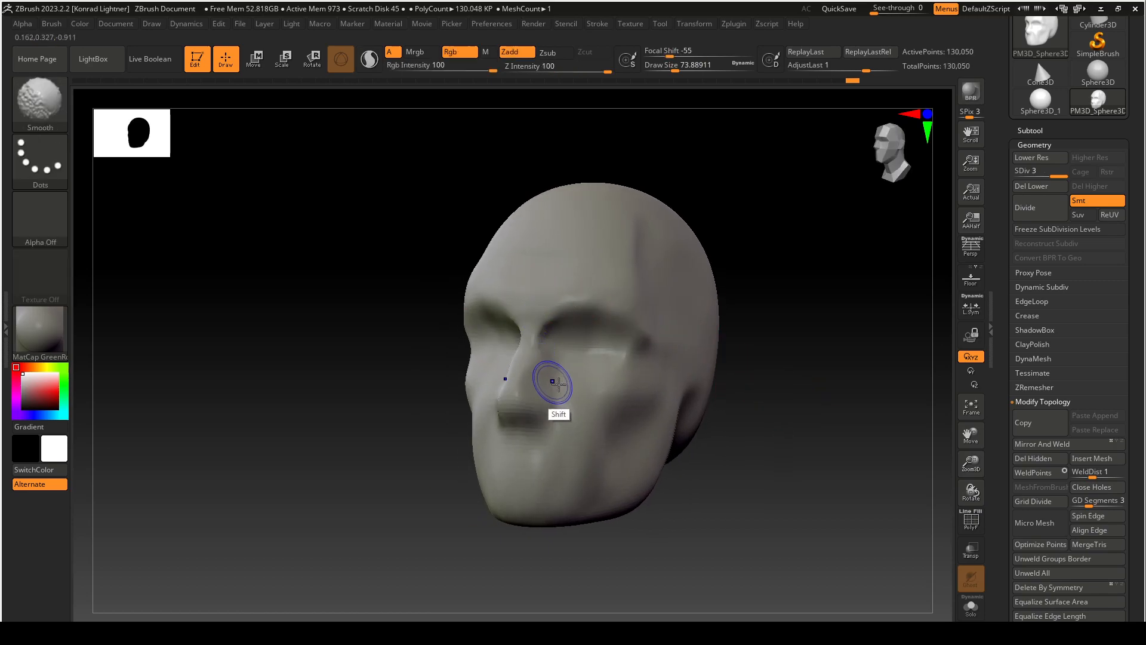
drag(527, 563, 495, 566)
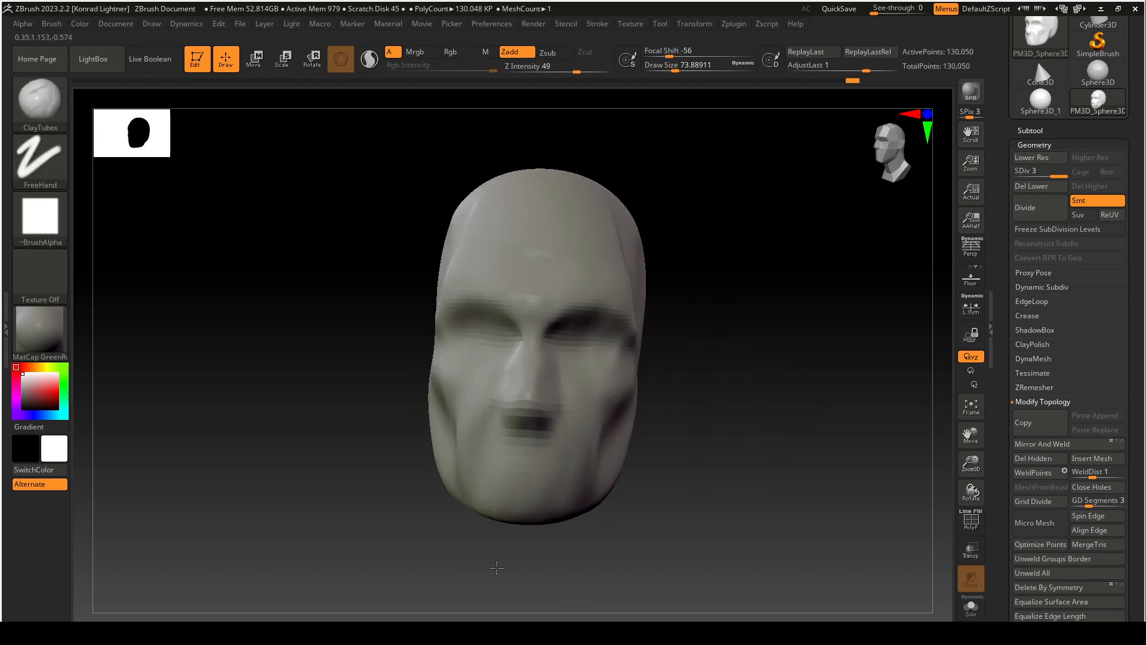
Select the DamStandard brush and, at a draw size of about 41, carve a crease around the nostril wings.
click(55, 113)
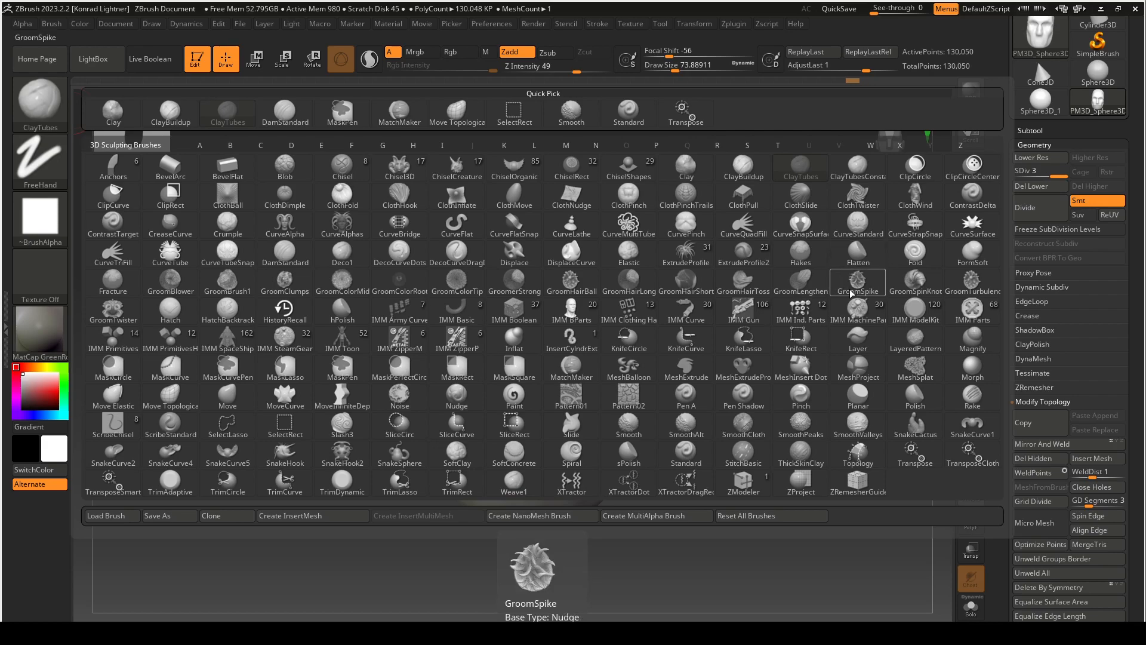
key(d)
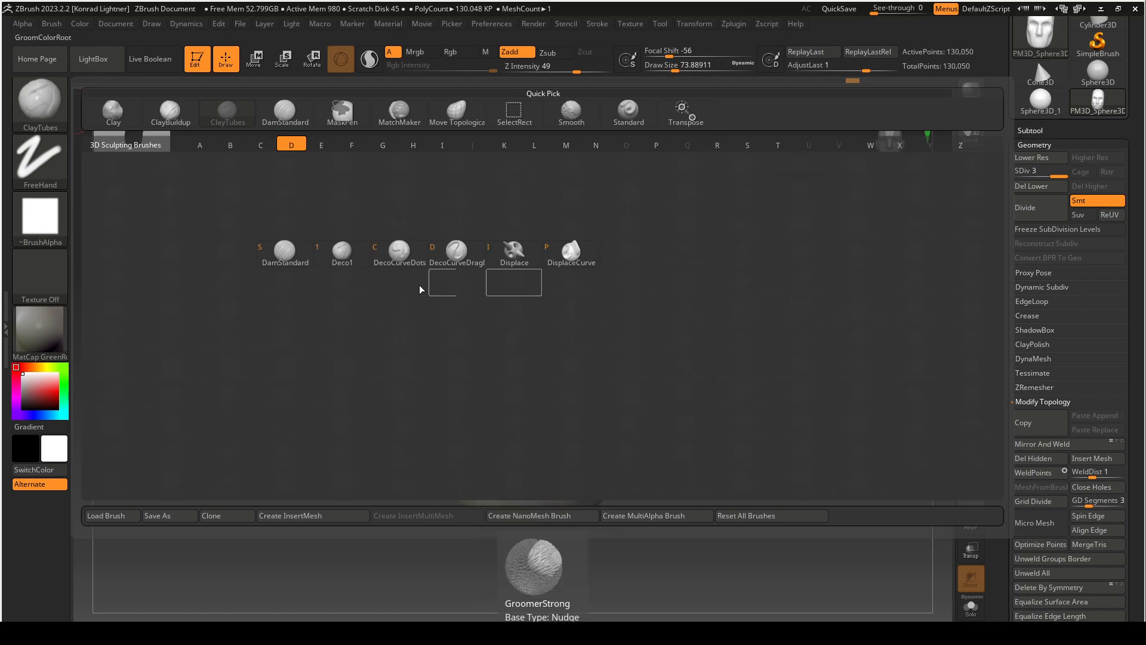
click(283, 255)
mouse_move(754, 383)
mouse_down()
mouse_move(725, 472)
mouse_move(736, 490)
mouse_move(615, 481)
mouse_up()
drag(542, 502, 529, 529)
key(ctrl+z)
key(s)
click(555, 468)
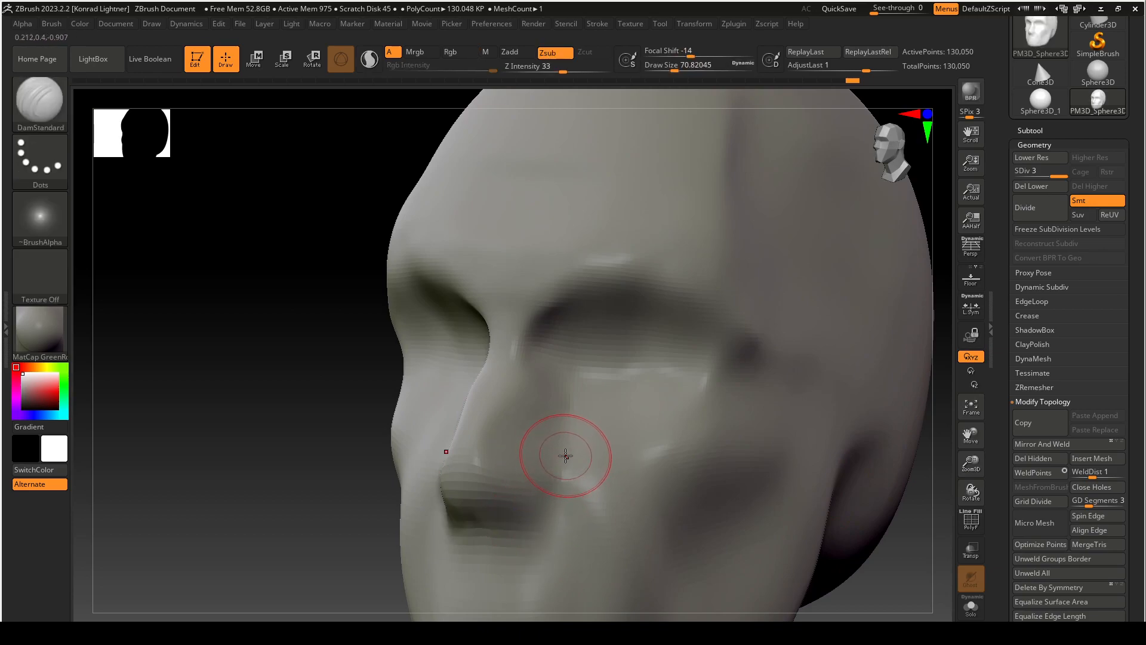
key(s)
click(540, 469)
drag(532, 470, 539, 508)
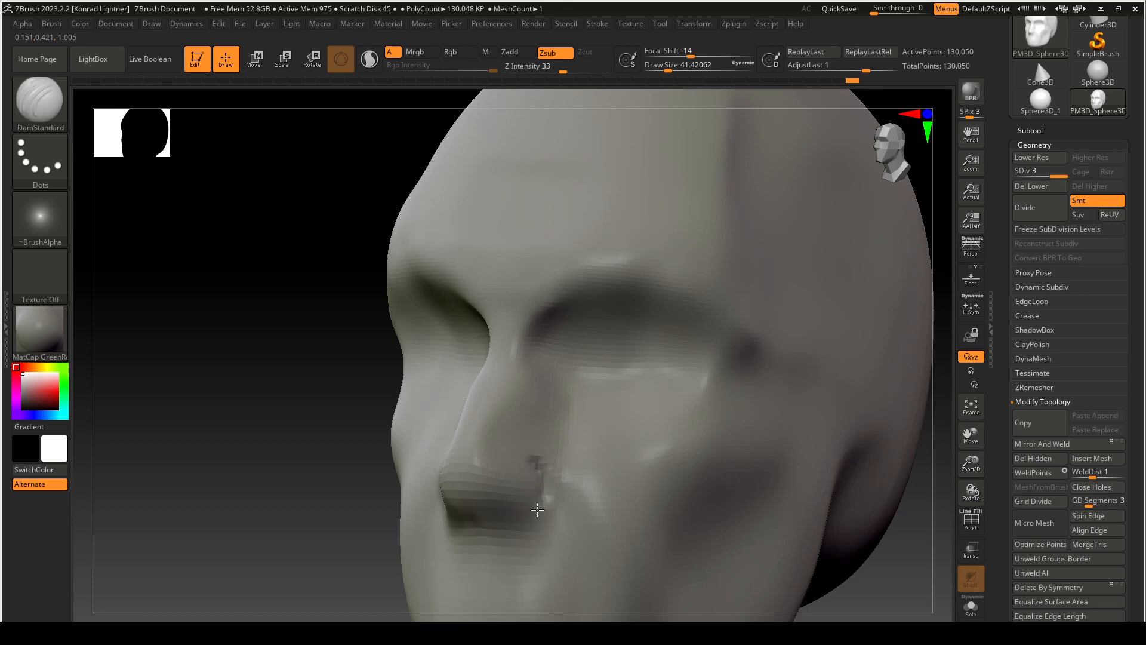
Deepen the crease behind the nostril wings and under the nose, then smooth the strokes.
drag(352, 537, 313, 538)
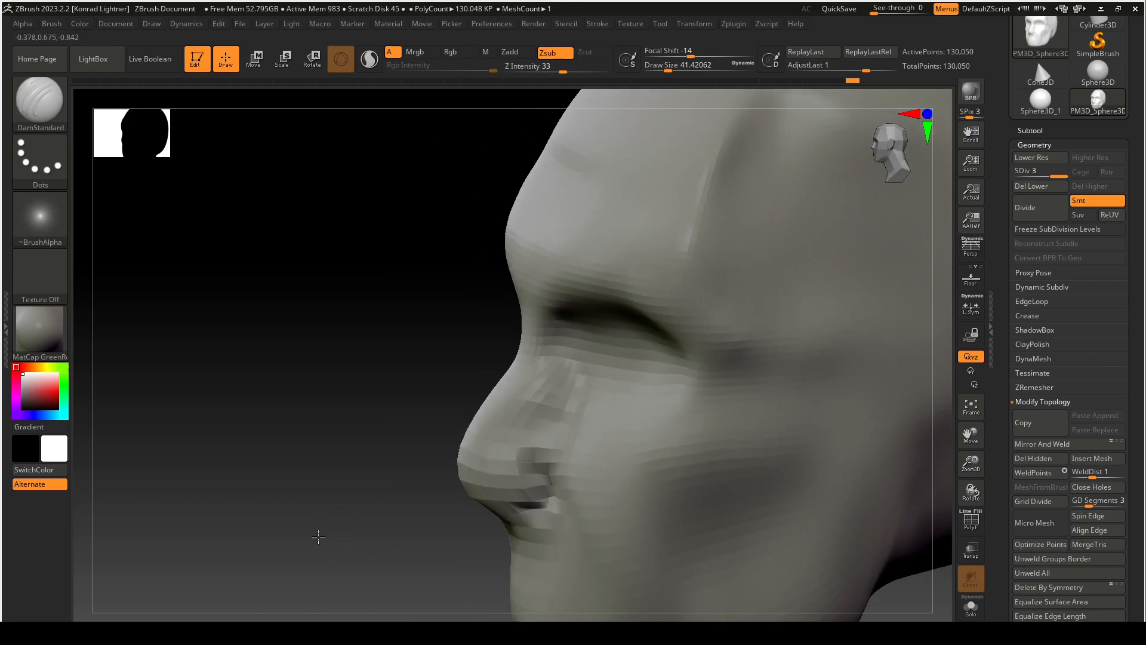
mouse_move(535, 457)
mouse_down()
mouse_move(542, 471)
mouse_move(525, 468)
mouse_move(493, 550)
mouse_move(522, 556)
mouse_up()
drag(334, 549, 412, 550)
mouse_move(531, 524)
mouse_down()
mouse_move(489, 525)
mouse_move(530, 536)
mouse_move(481, 540)
mouse_up()
drag(850, 460, 833, 458)
mouse_move(461, 528)
mouse_down()
mouse_move(542, 525)
mouse_move(516, 537)
mouse_move(563, 562)
mouse_up()
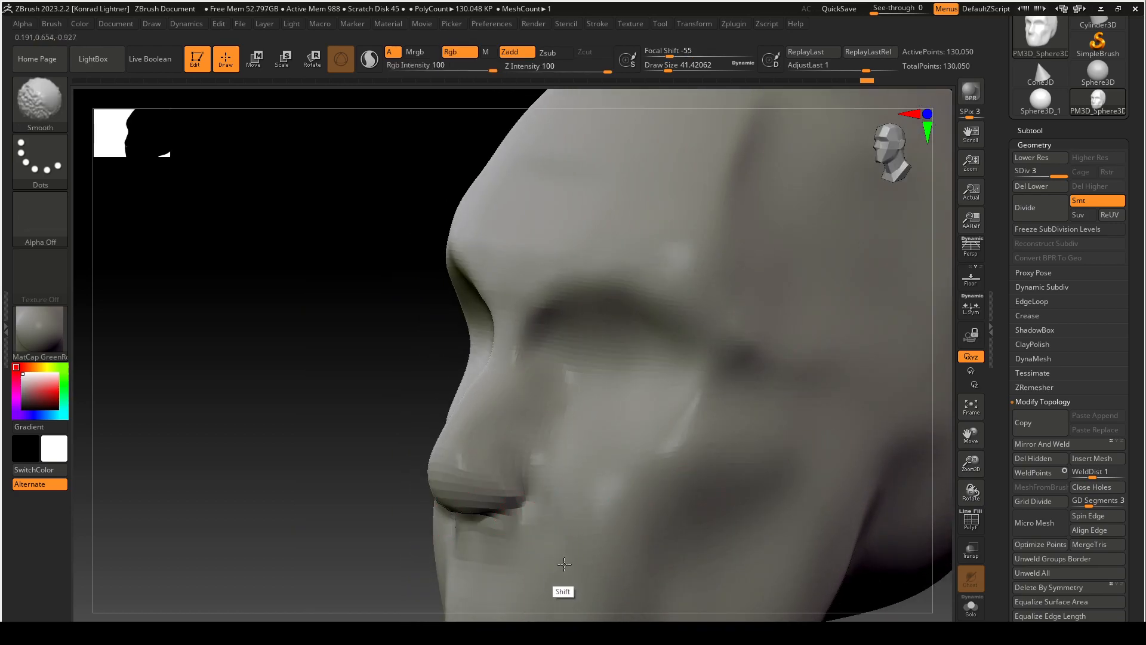
Carve the nasolabial folds from the nostril wings down around the mouth area and soften them.
alt+drag(318, 511, 250, 379)
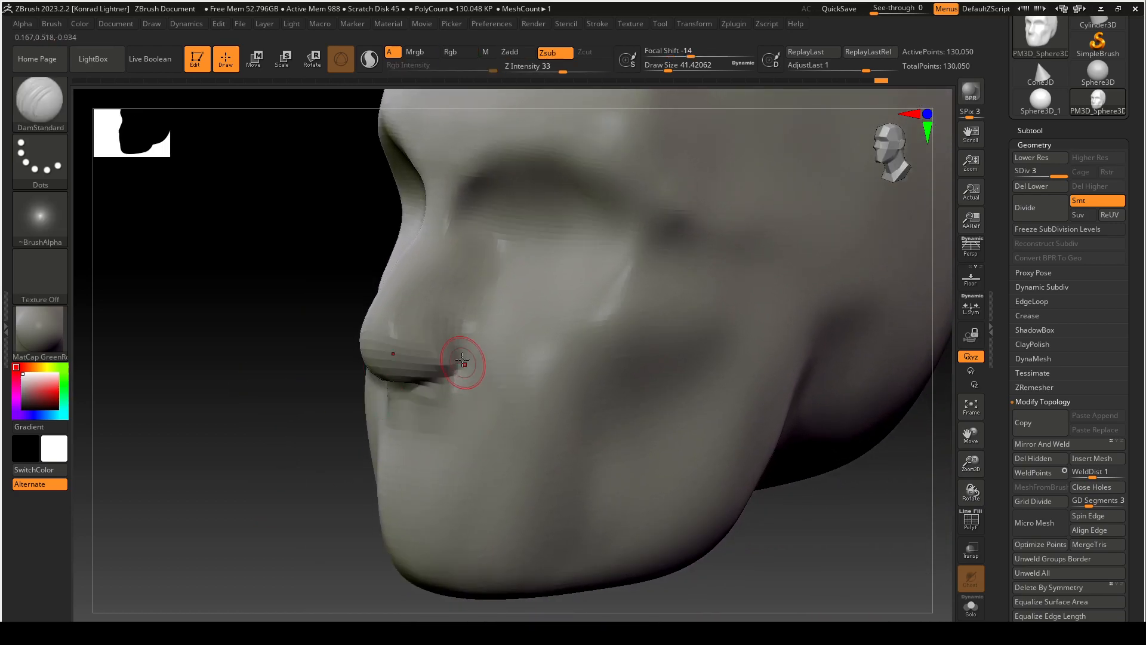
drag(463, 361, 506, 503)
key(ctrl+z)
mouse_move(457, 341)
mouse_down()
mouse_move(489, 389)
mouse_move(504, 501)
mouse_up()
mouse_move(476, 352)
shift+mouse_down()
mouse_move(519, 422)
mouse_move(522, 486)
mouse_move(461, 339)
shift+mouse_up()
drag(275, 499, 352, 463)
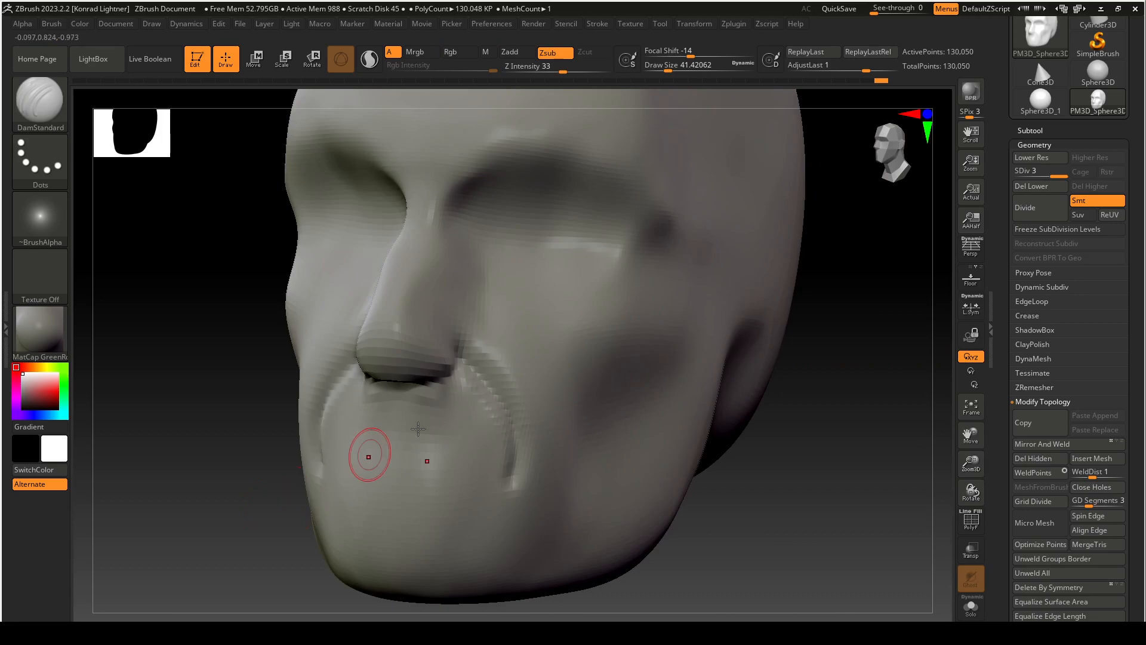
shift+drag(523, 449, 507, 500)
mouse_move(814, 451)
mouse_down()
mouse_move(831, 501)
mouse_move(841, 482)
mouse_up()
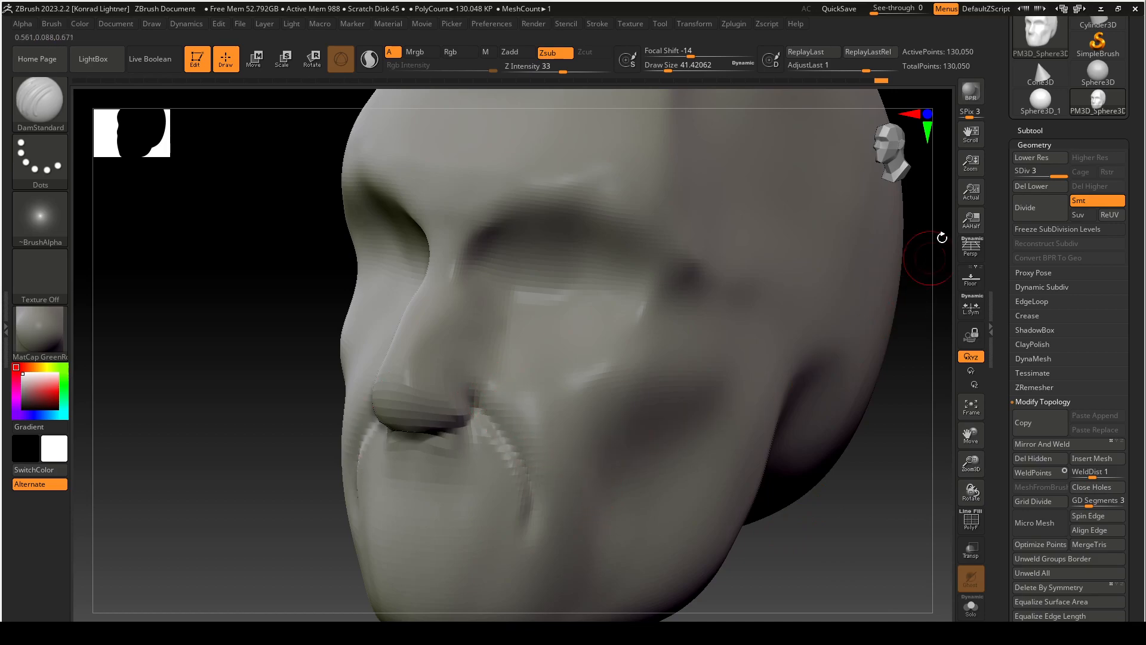
Divide the mesh to subdivision level 4 and smooth the folds beside the nose.
click(1040, 209)
shift+drag(496, 443, 500, 493)
drag(212, 514, 498, 368)
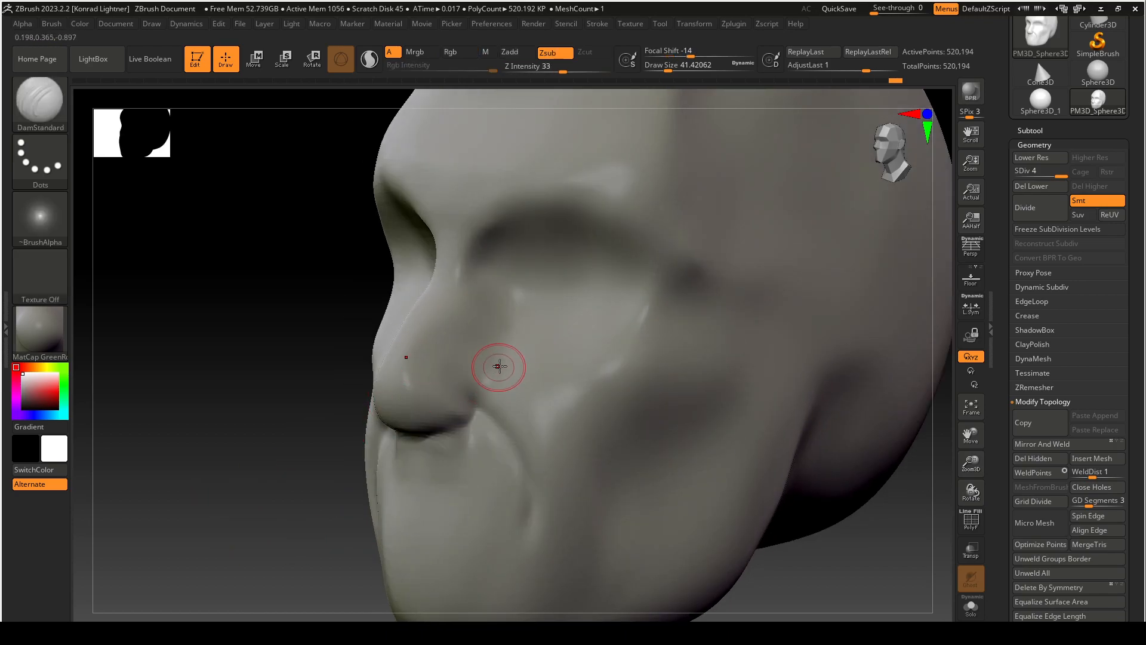
mouse_move(479, 421)
shift+mouse_down()
mouse_move(473, 378)
mouse_move(502, 363)
shift+mouse_up()
Carve the upper edge and underside of the nostril wings with DamStandard at a draw size of about 49.
key(s)
key(s)
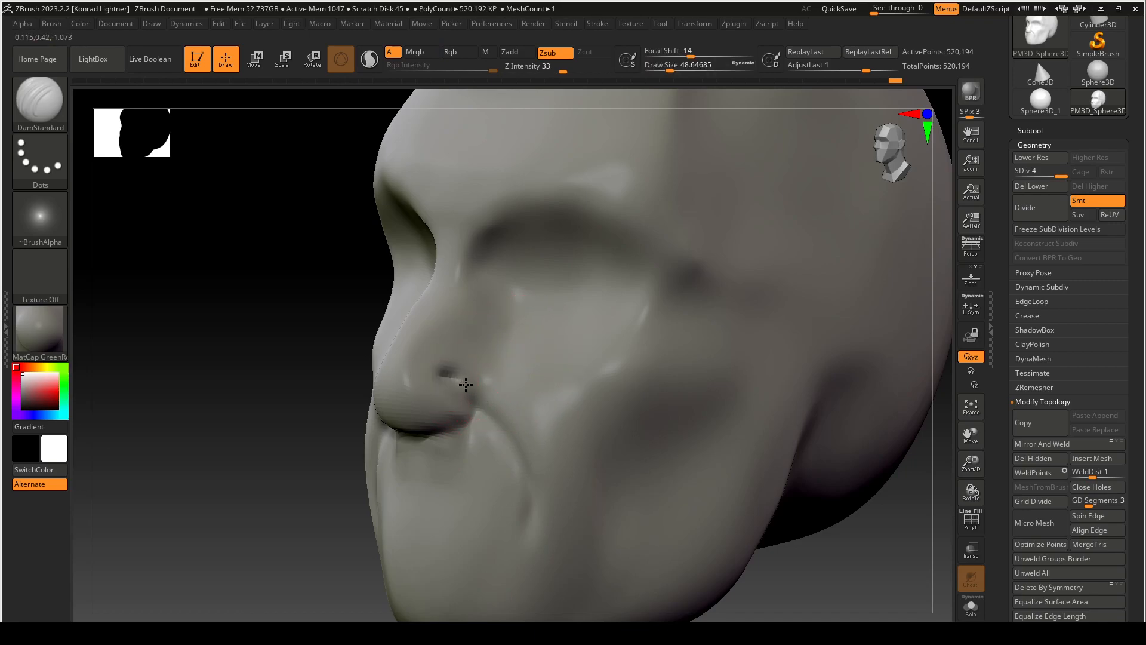
key(ctrl+z)
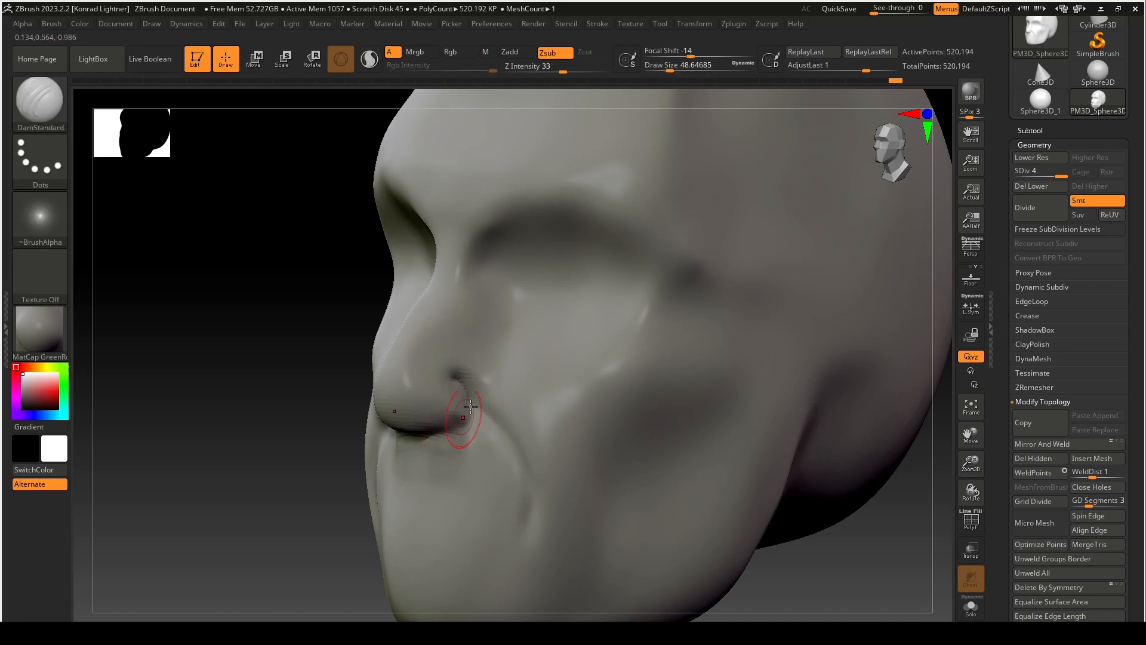
key(shift)
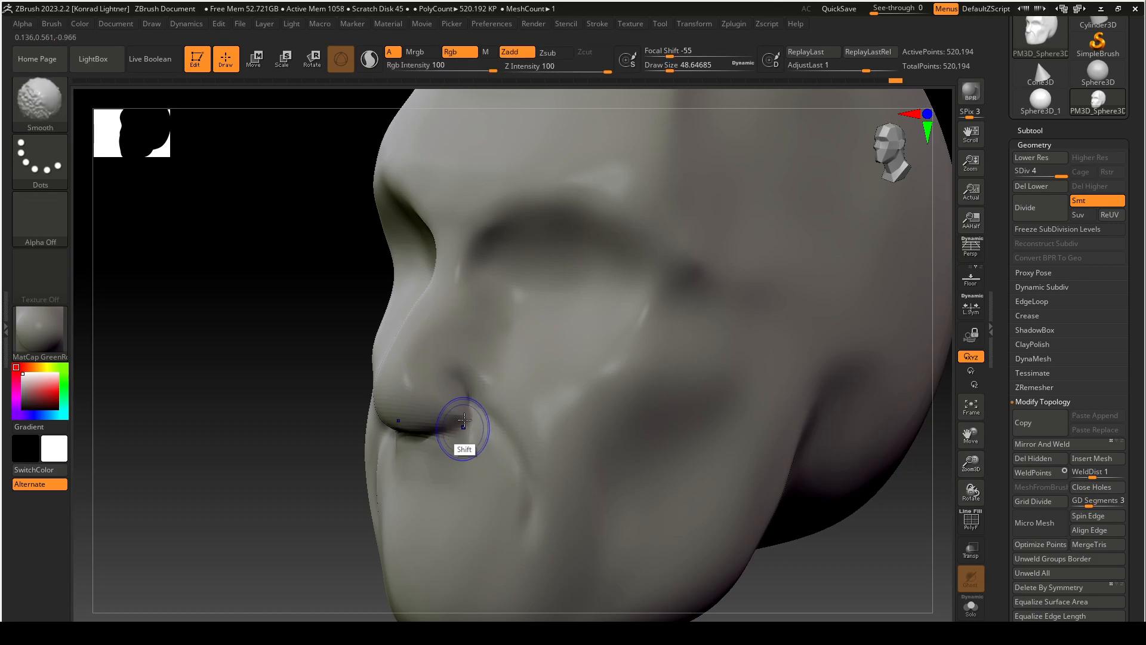
drag(269, 484, 328, 440)
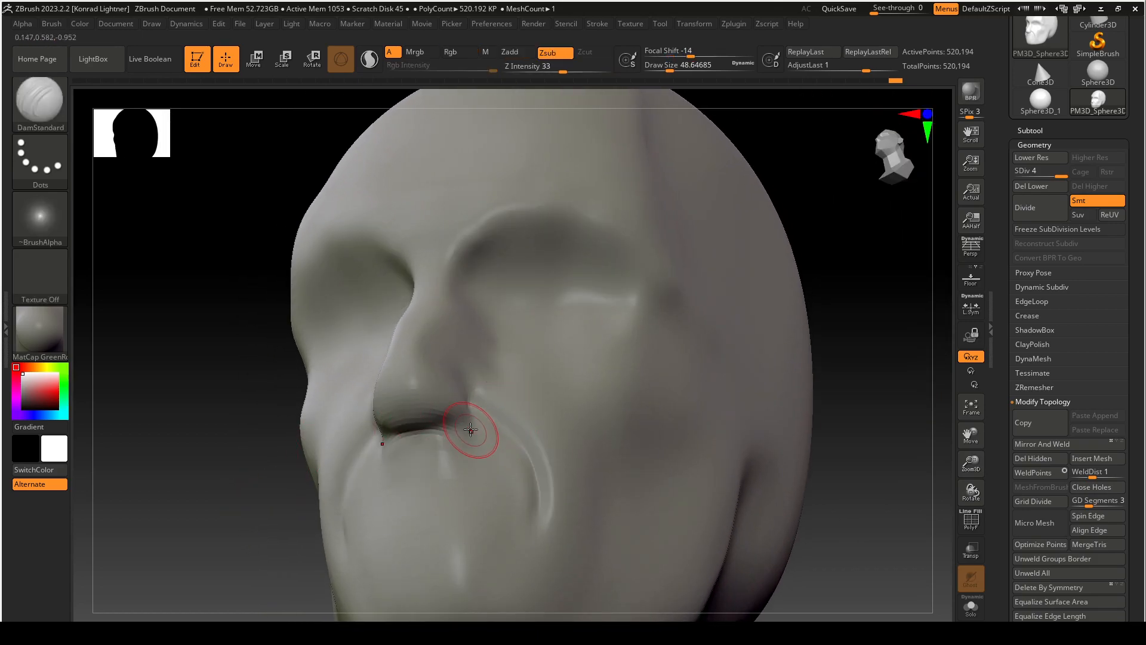
drag(442, 431, 477, 427)
mouse_move(241, 474)
mouse_down()
mouse_move(199, 496)
mouse_move(221, 486)
mouse_up()
Select the Move brush, set its draw size to about 83, and reshape the nose tip and bridge.
click(40, 102)
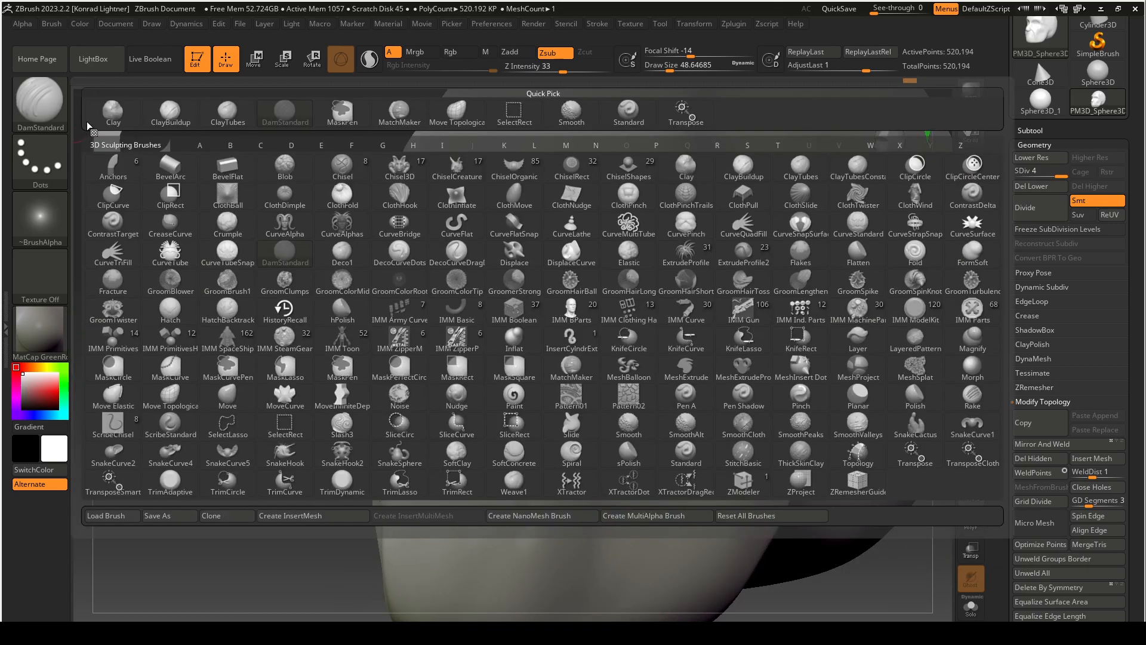
key(m)
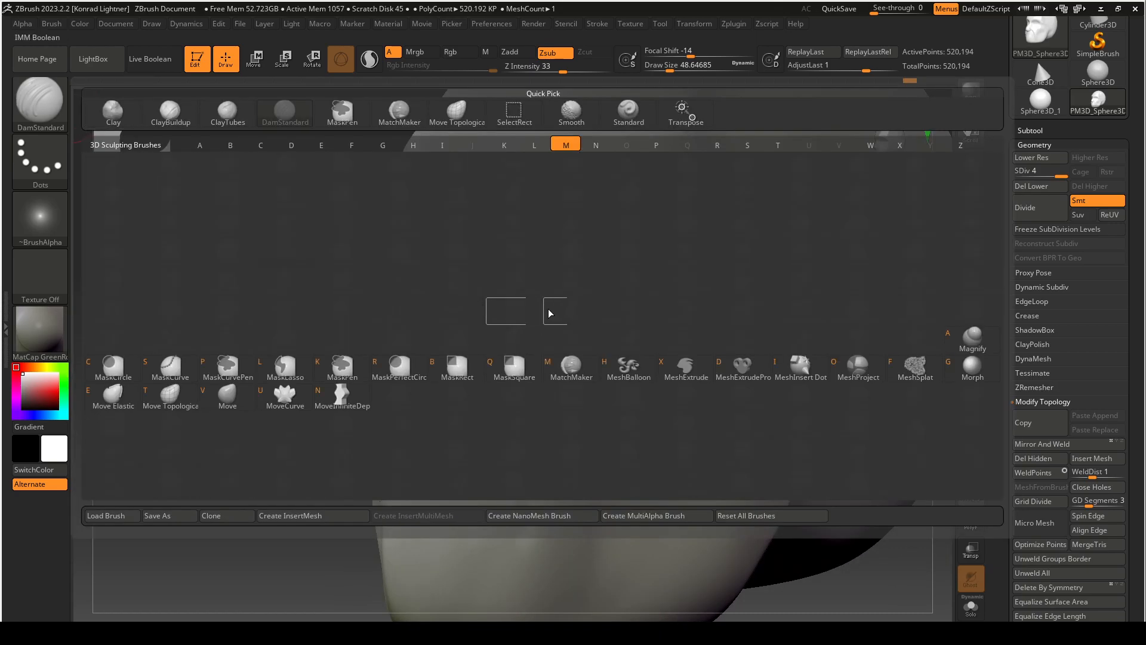
click(229, 396)
key(s)
mouse_move(454, 337)
mouse_down()
mouse_move(474, 337)
mouse_move(448, 336)
mouse_up()
drag(276, 430, 265, 419)
mouse_move(386, 389)
mouse_down()
mouse_move(374, 388)
mouse_move(397, 345)
mouse_move(401, 357)
mouse_up()
drag(310, 332, 316, 338)
drag(479, 264, 495, 260)
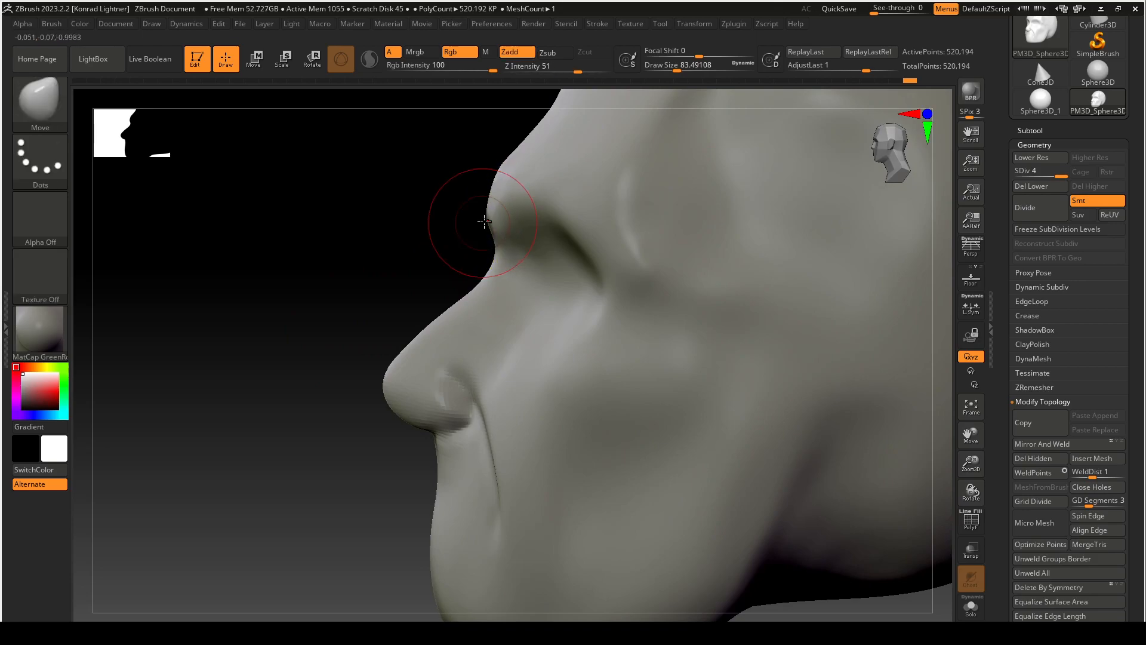
Set the Move brush's draw size to about 154 and pull the brow ridge forward in profile.
key(s)
drag(486, 216, 526, 211)
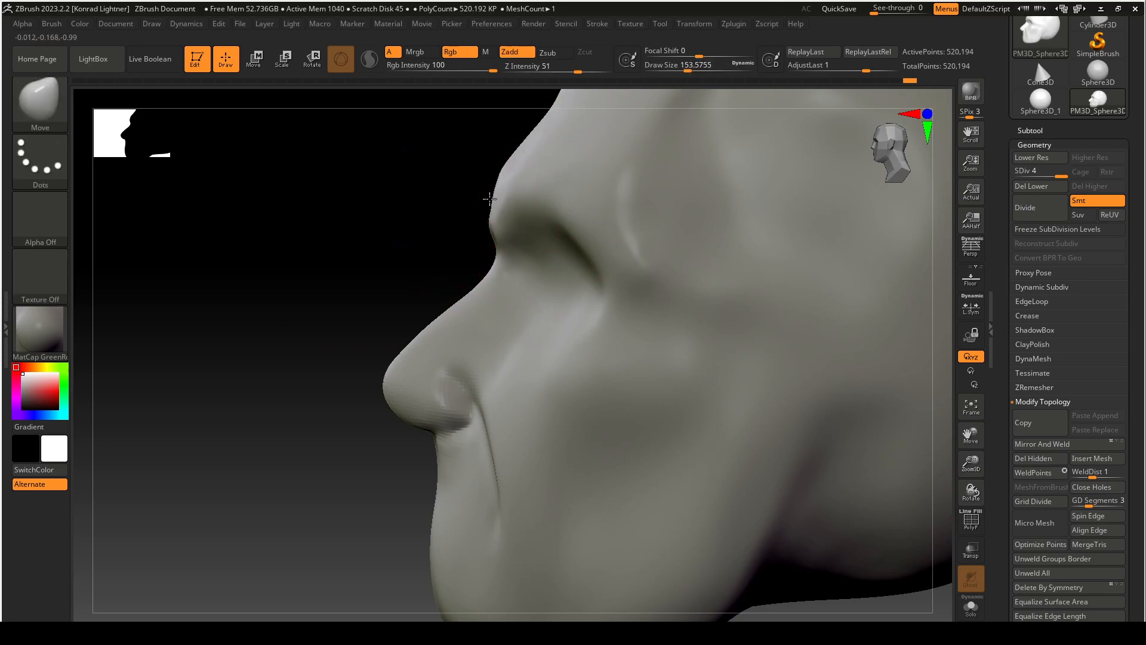
drag(484, 194, 488, 196)
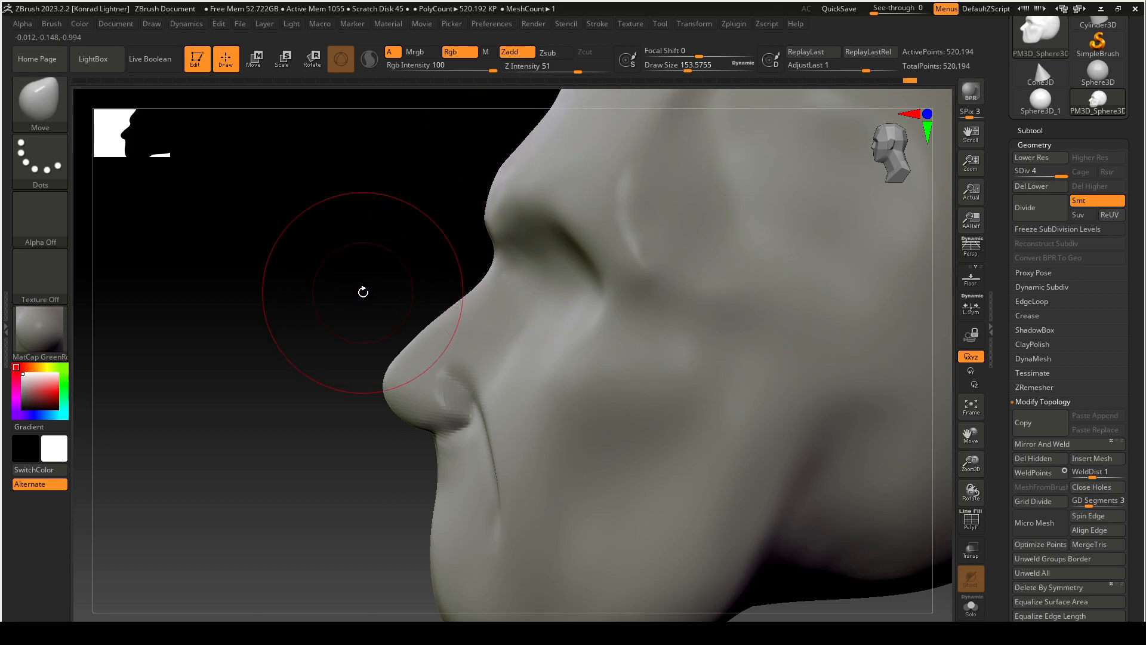
shift+drag(363, 292, 412, 292)
drag(813, 355, 751, 452)
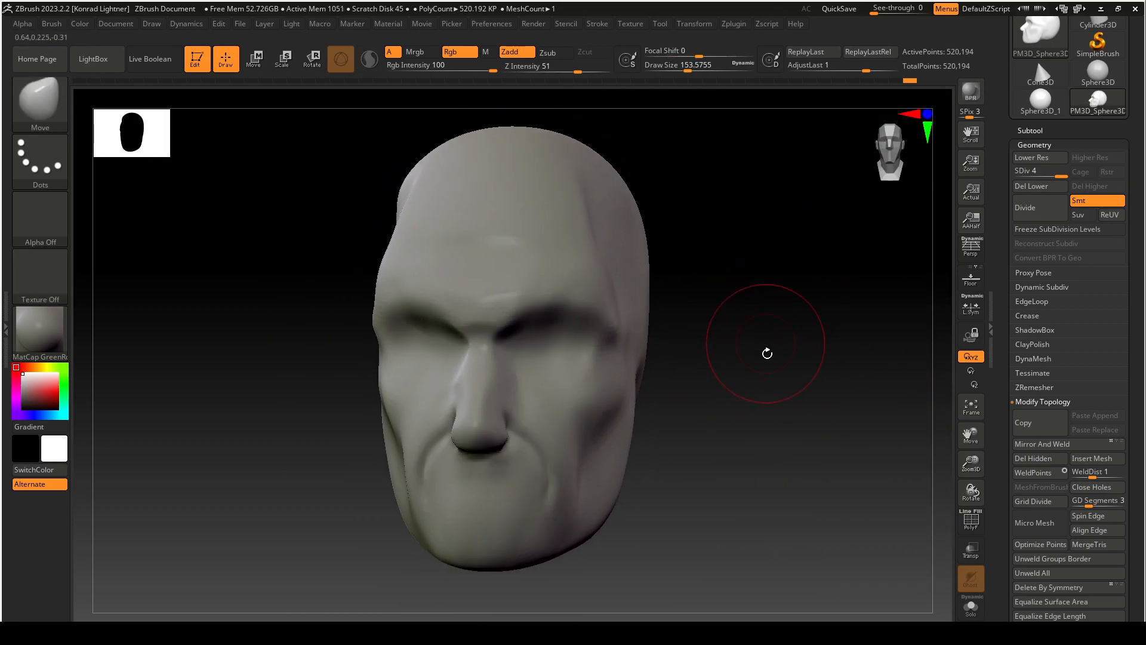
key(w)
mouse_move(698, 202)
mouse_down()
mouse_move(714, 205)
mouse_move(683, 205)
mouse_move(696, 210)
mouse_up()
click(226, 58)
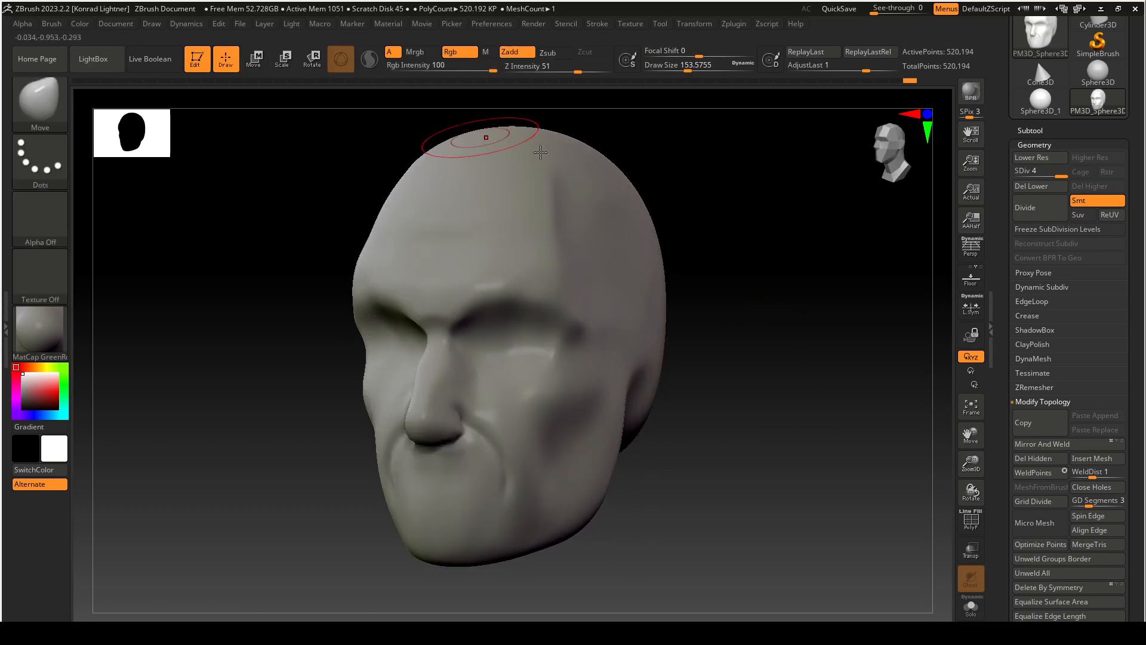
Set the Move brush's draw size to about 338 and check the head's overall shape from the side and front.
key(s)
mouse_move(741, 207)
mouse_down()
mouse_move(750, 207)
mouse_move(710, 239)
mouse_up()
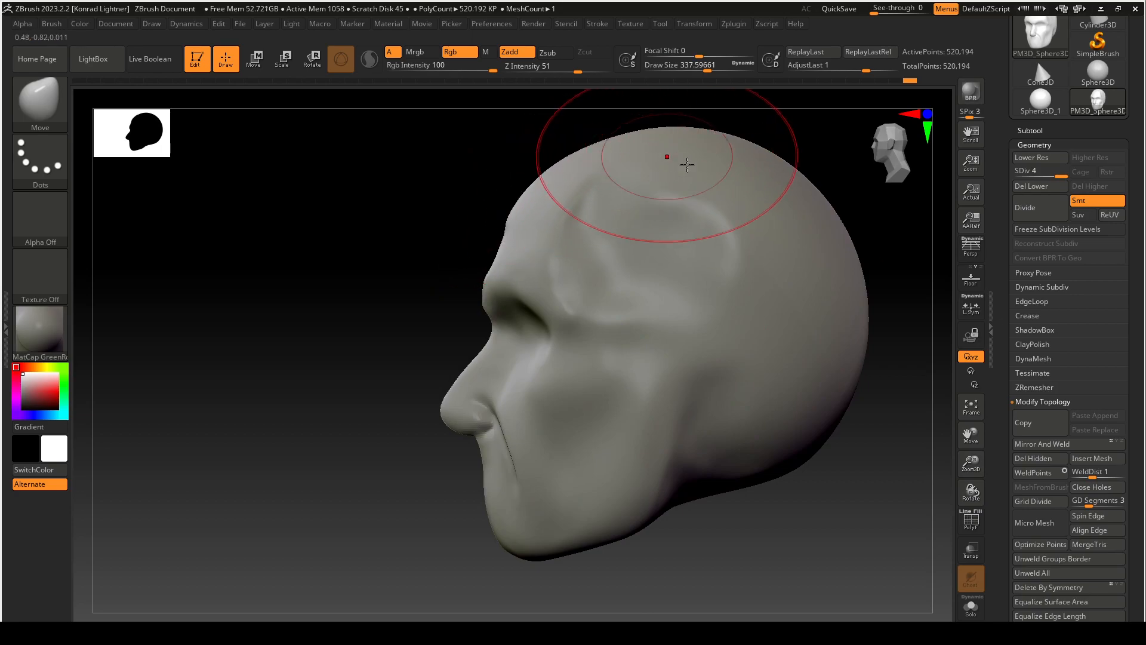
drag(729, 542, 733, 492)
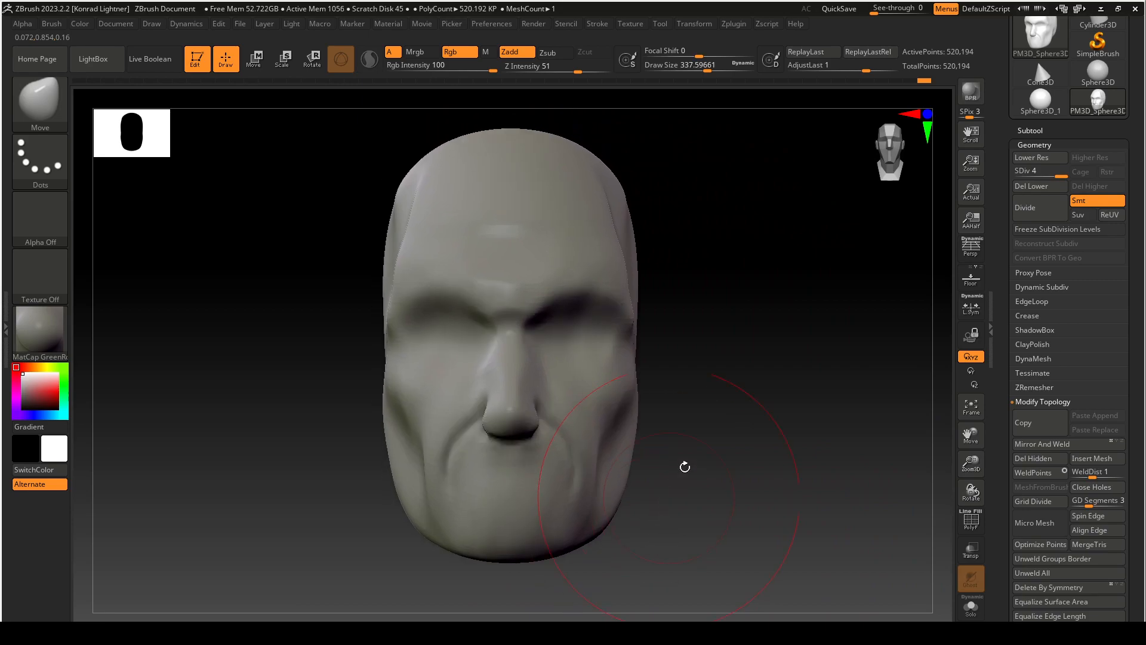
click(40, 101)
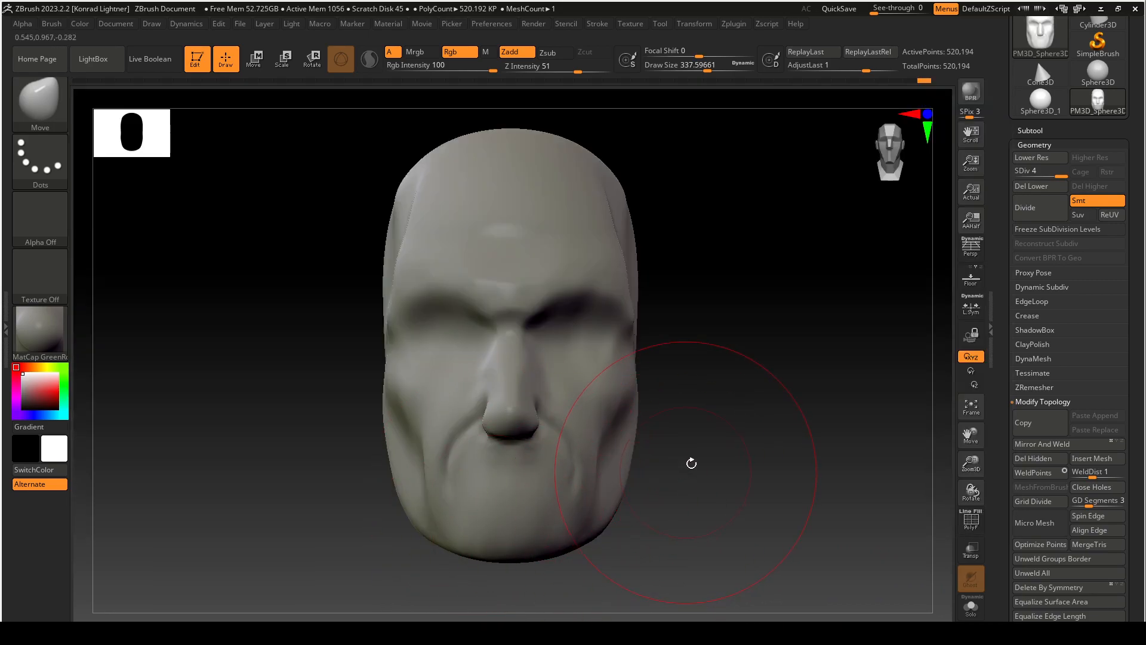
drag(690, 463, 701, 428)
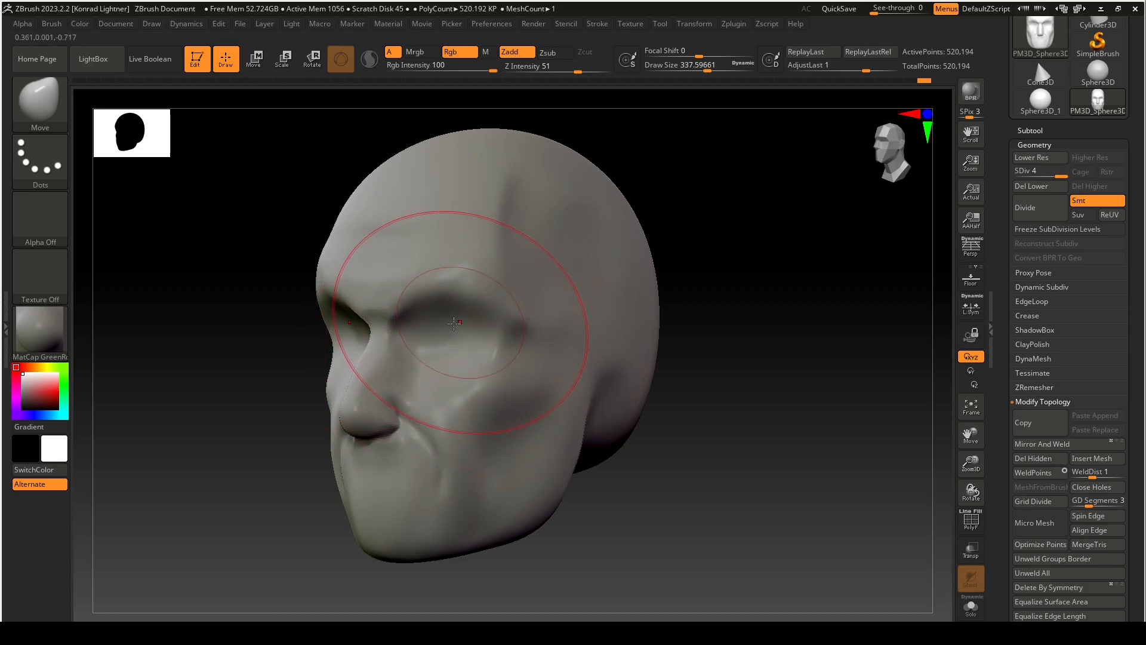
Open the head's subtool list in place of the geometry settings.
click(1032, 144)
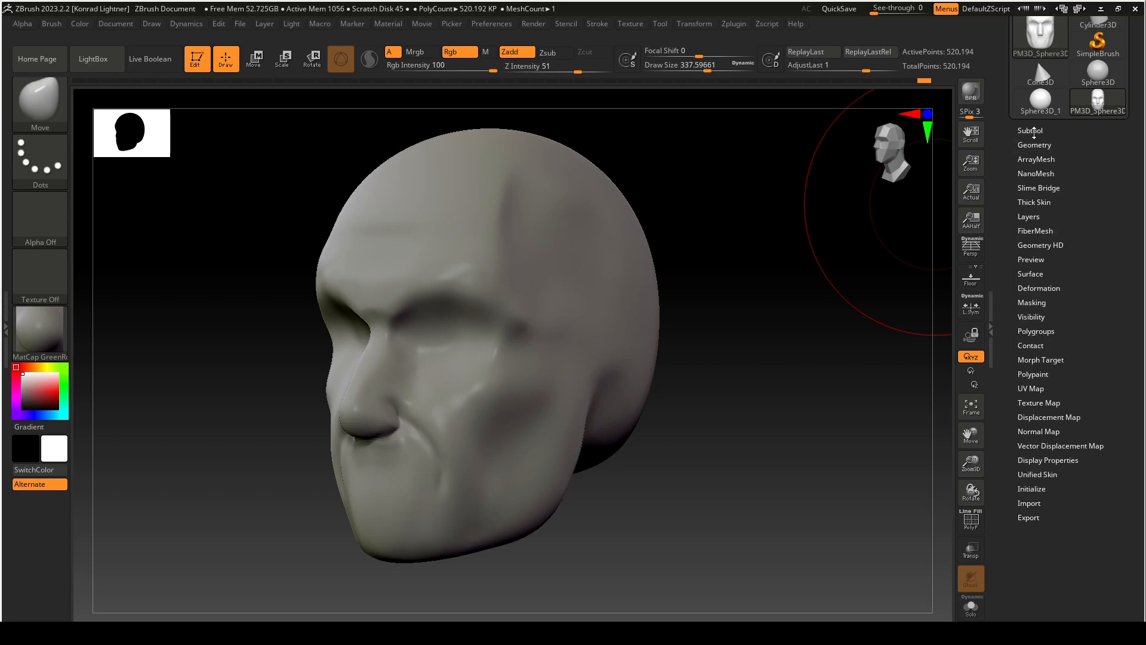
click(1031, 129)
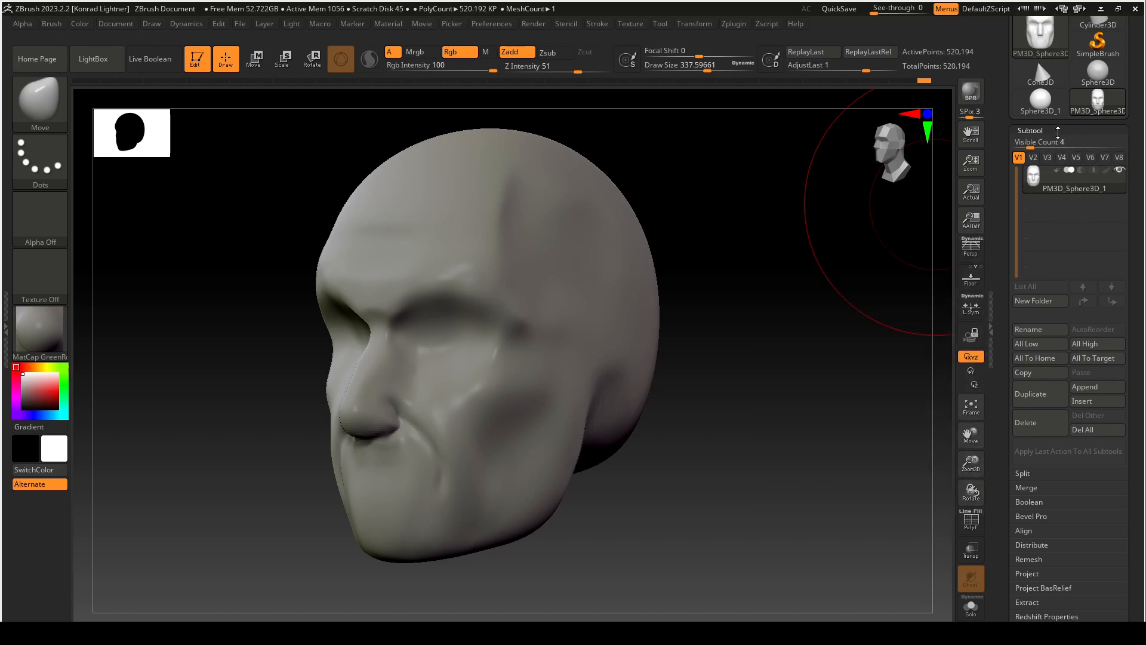
scroll(1131, 147, up, 4)
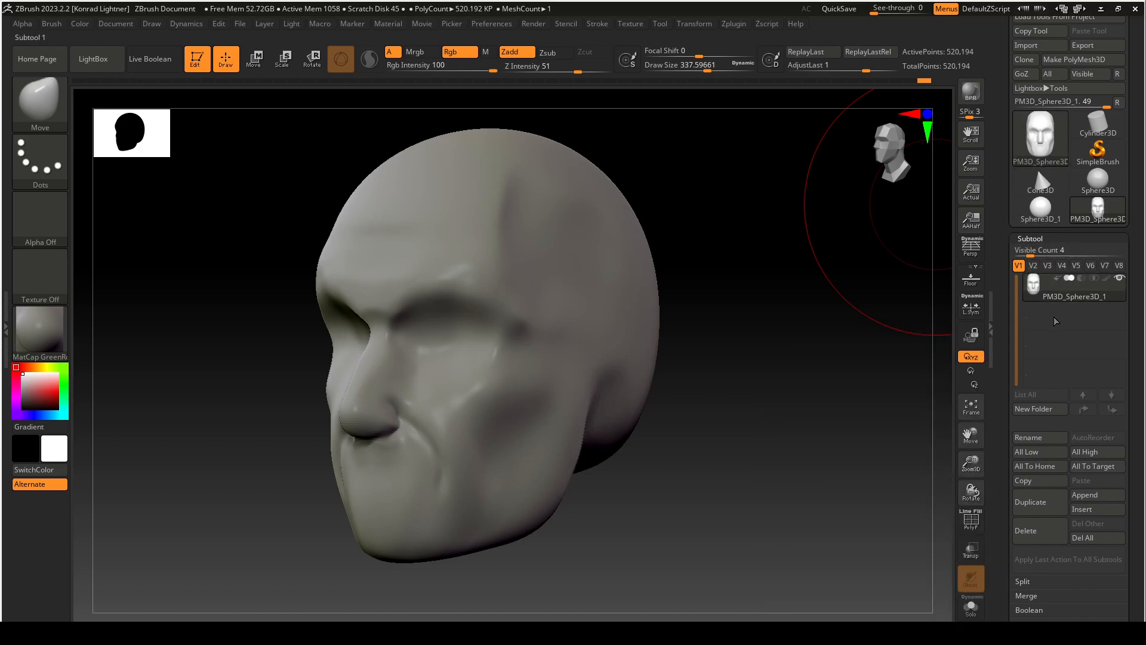
drag(1133, 161, 1120, 242)
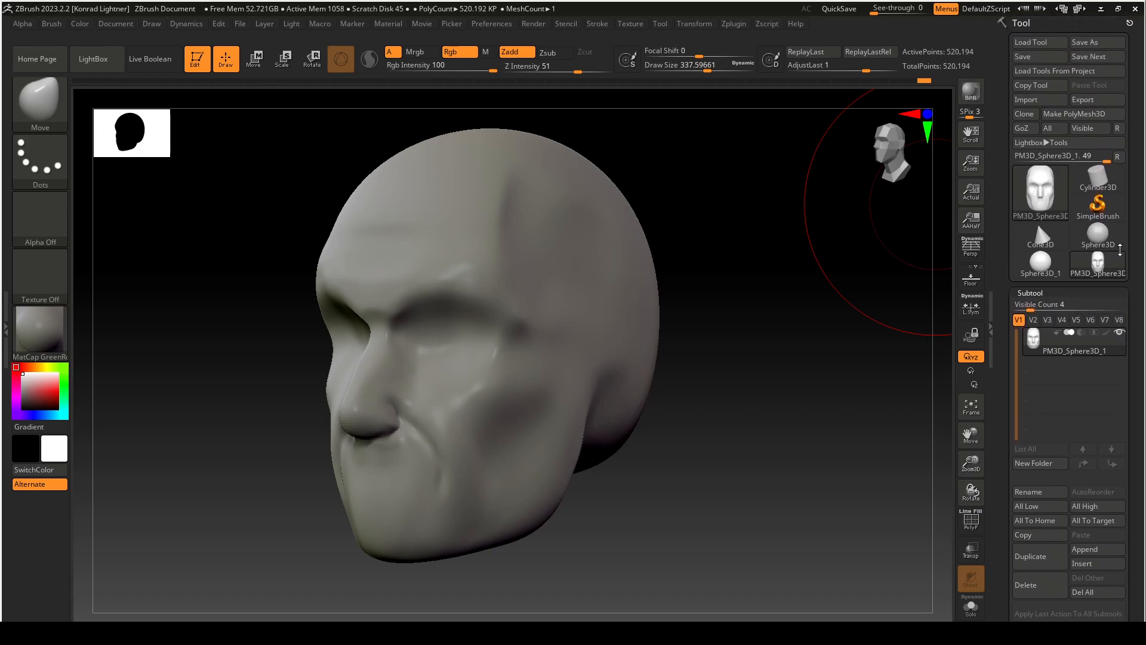
click(1098, 42)
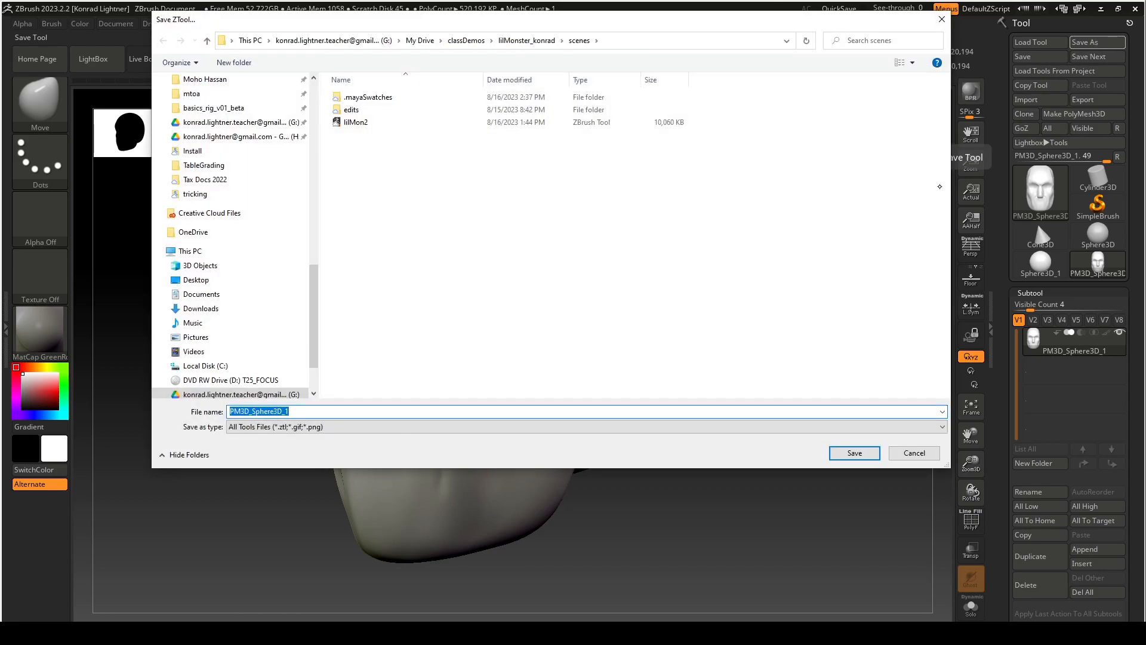
click(398, 427)
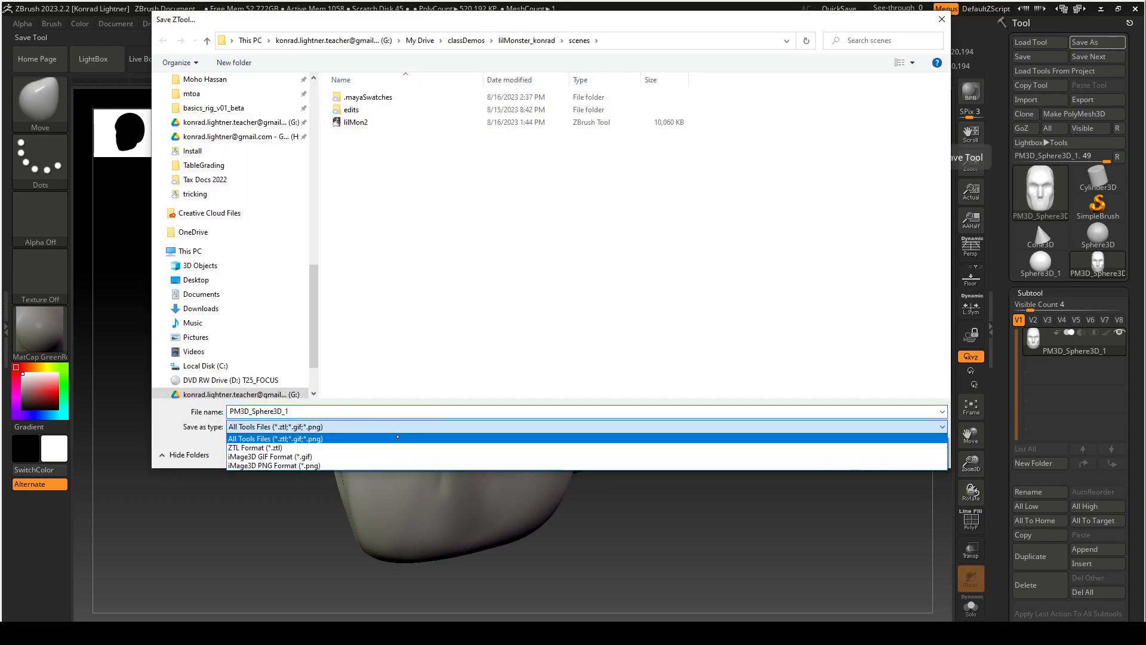
click(366, 447)
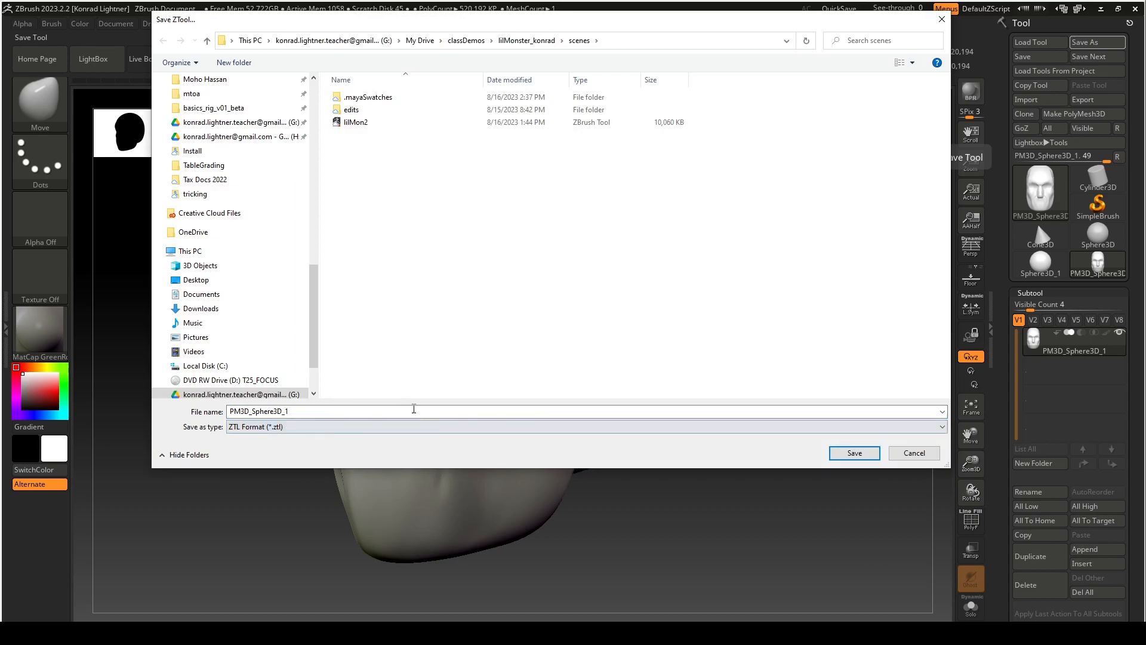
click(911, 452)
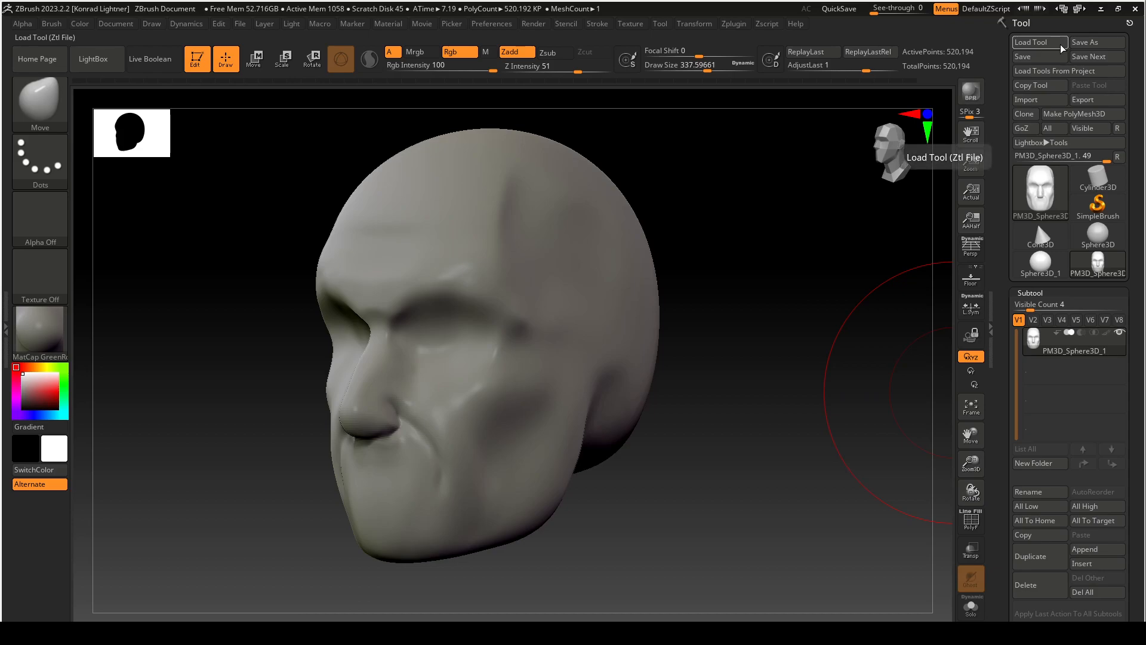
Append the Sphere3D_1 primitive as a new subtool and make the new sphere the active subtool.
drag(1143, 360, 1140, 309)
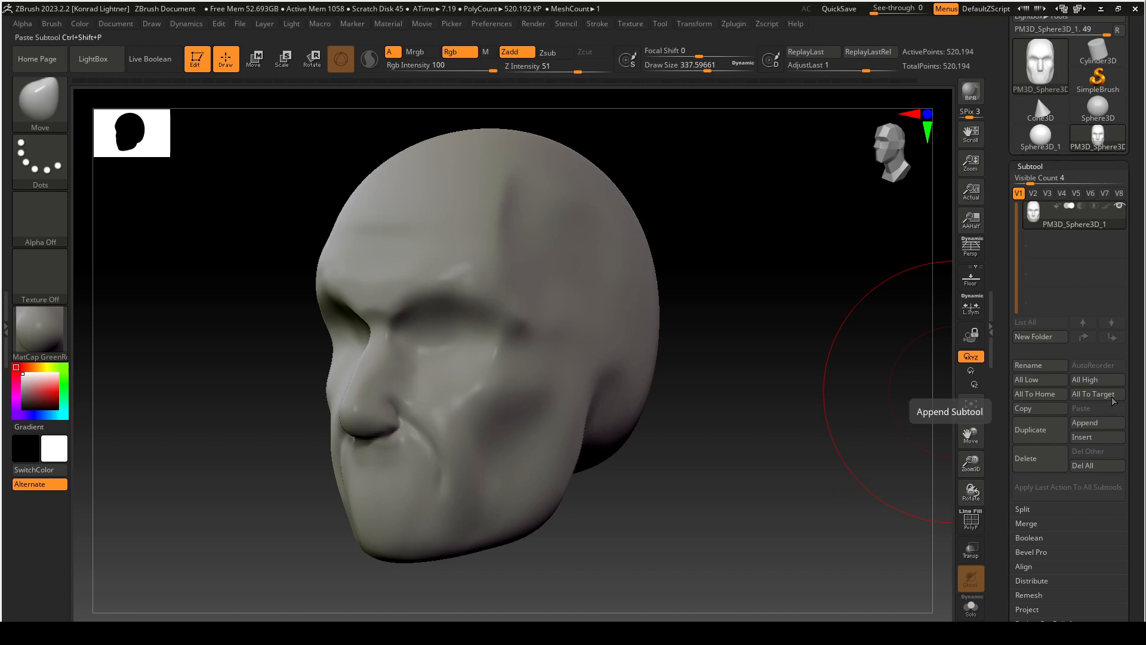
click(1101, 426)
click(1101, 426)
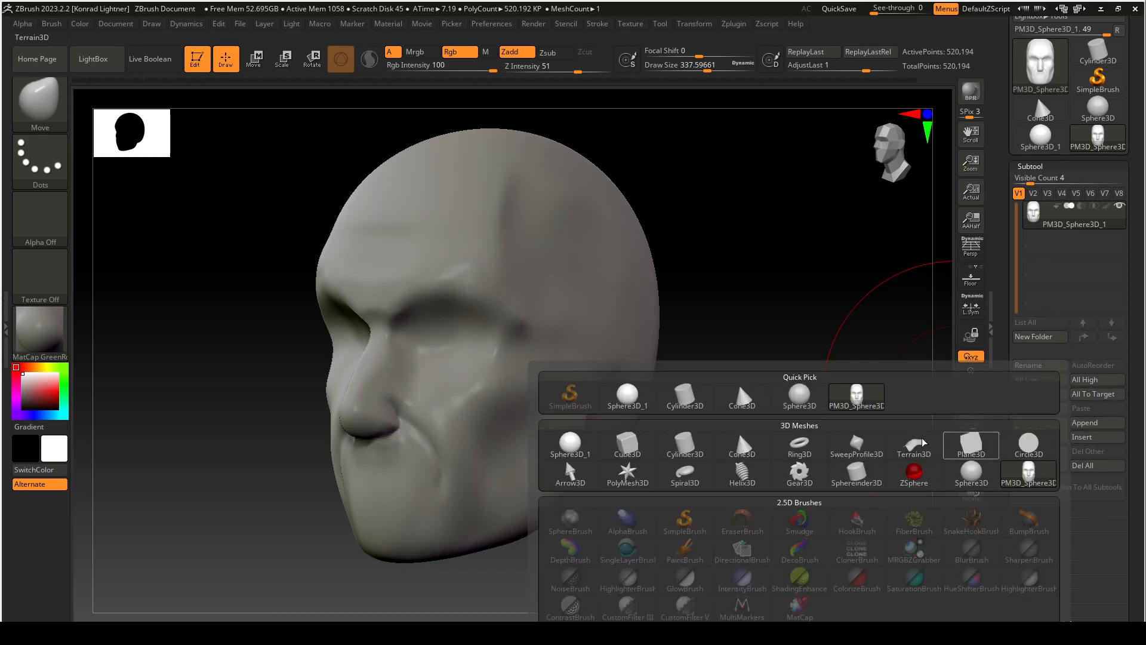
click(636, 402)
click(1045, 209)
mouse_move(1043, 255)
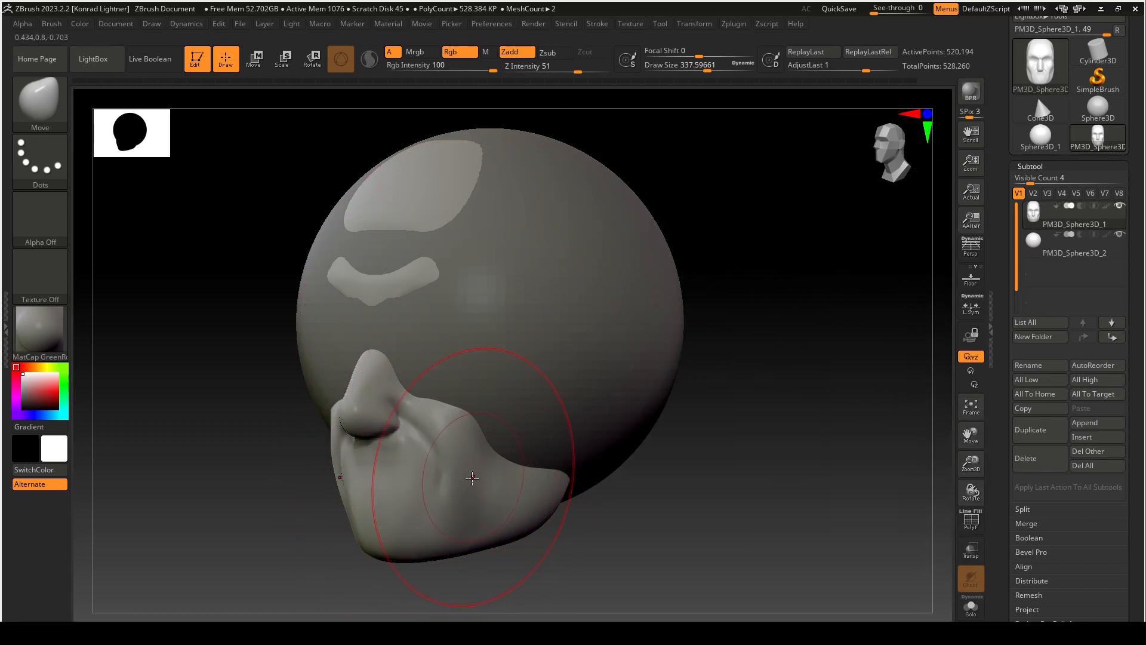
click(1054, 245)
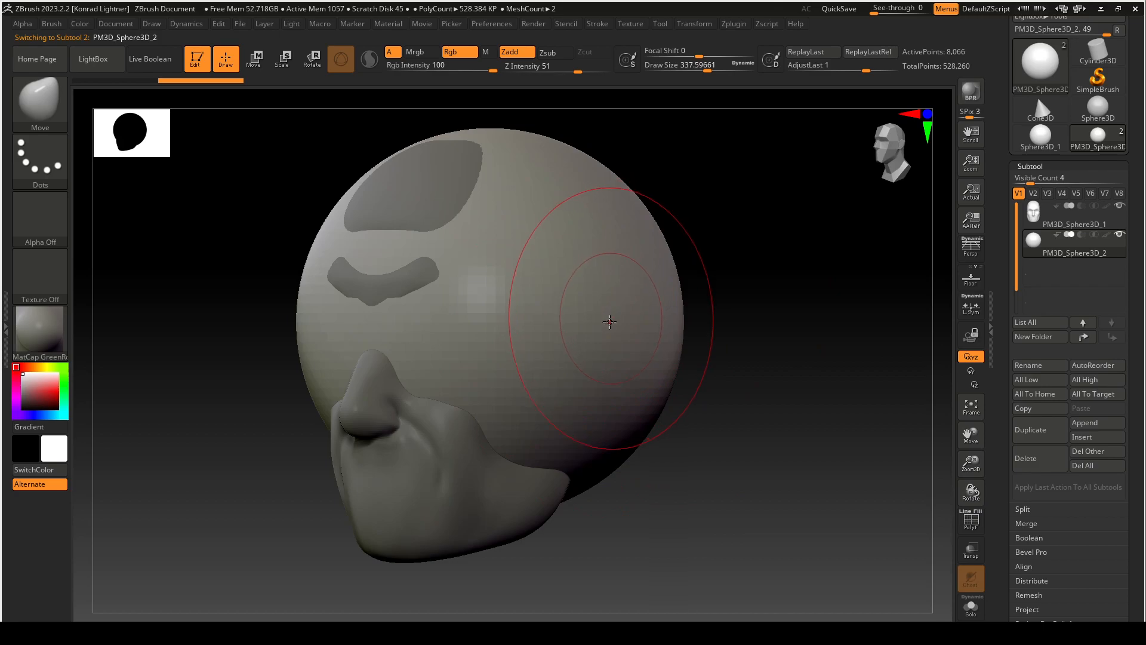
Scale the sphere down towards eyeball size and shift it sideways towards the head's left eye socket.
click(256, 60)
drag(758, 274, 772, 317)
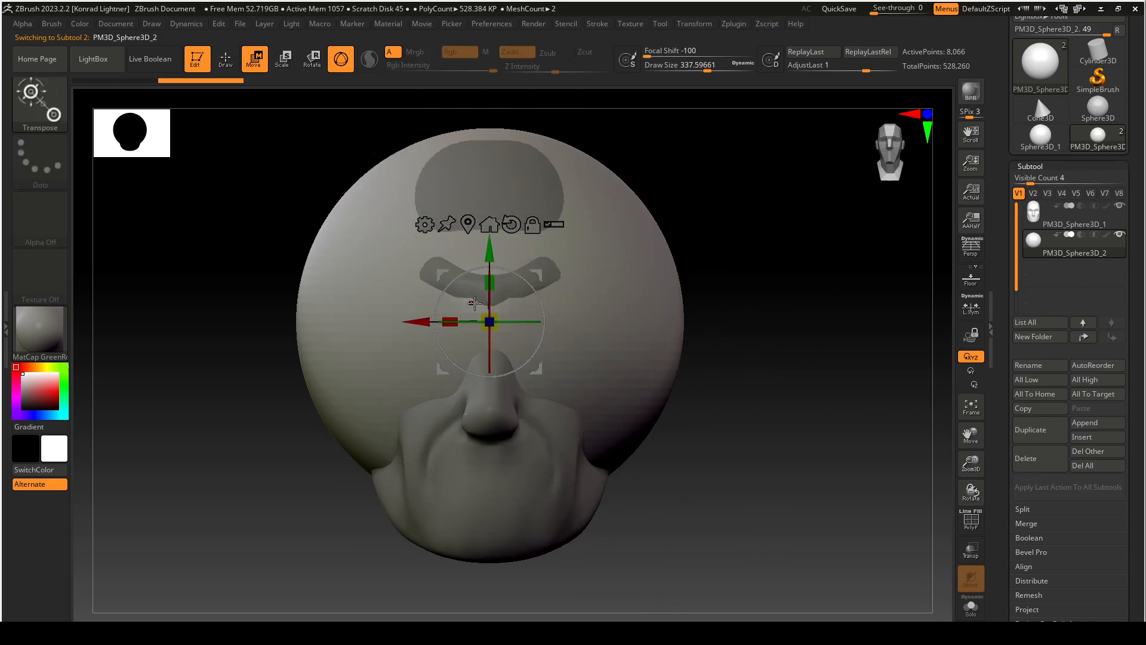
drag(496, 310, 397, 366)
drag(419, 322, 478, 322)
Move the sphere forward and down into the left eye socket, adjusting its scale to fit.
shift+drag(698, 310, 663, 351)
drag(481, 337, 384, 339)
drag(458, 316, 426, 333)
drag(451, 250, 452, 271)
shift+drag(280, 455, 397, 435)
drag(396, 342, 394, 342)
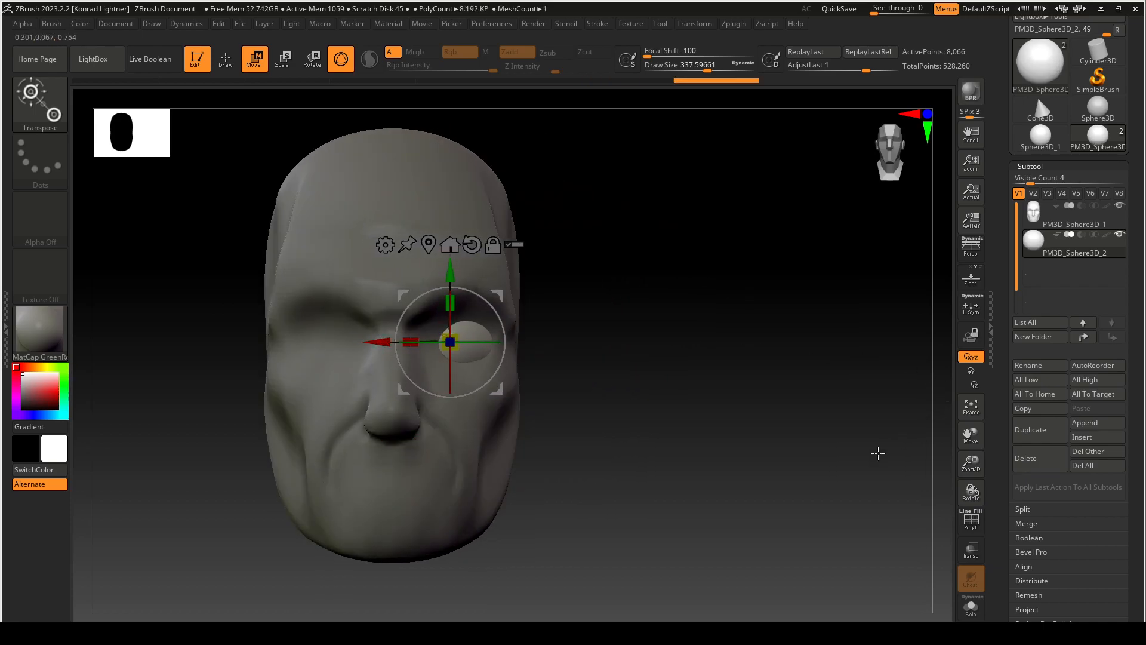
Turn on transparency and refine the eyeball's depth and sideways position inside the left socket.
click(971, 551)
shift+drag(727, 344, 598, 348)
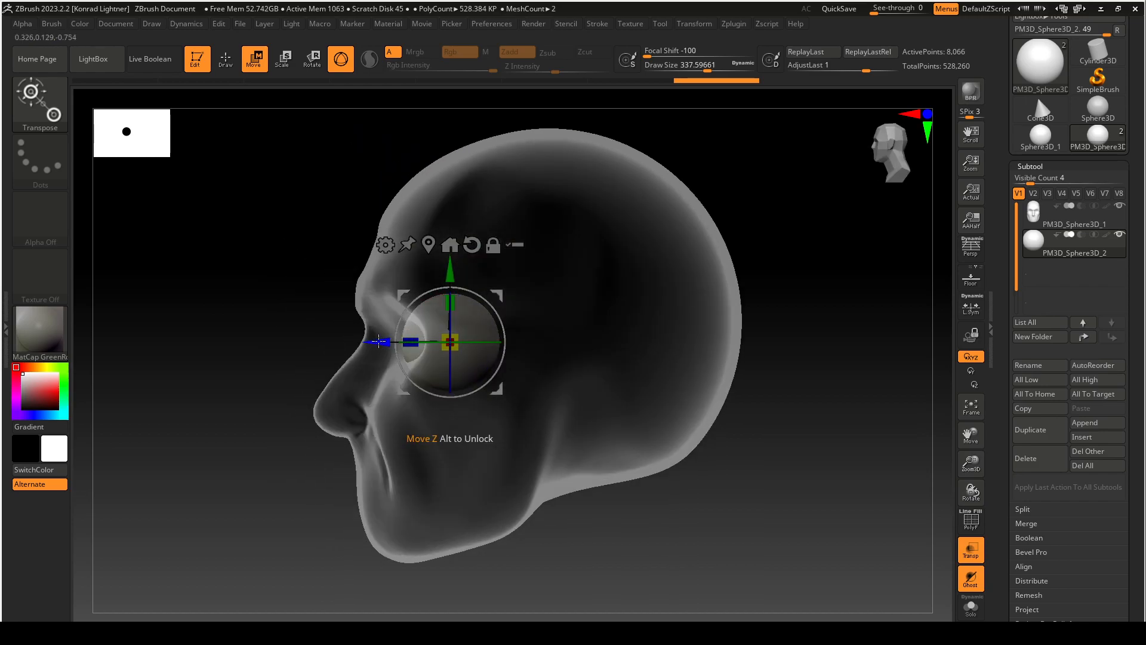
drag(369, 342, 359, 341)
shift+drag(248, 504, 299, 529)
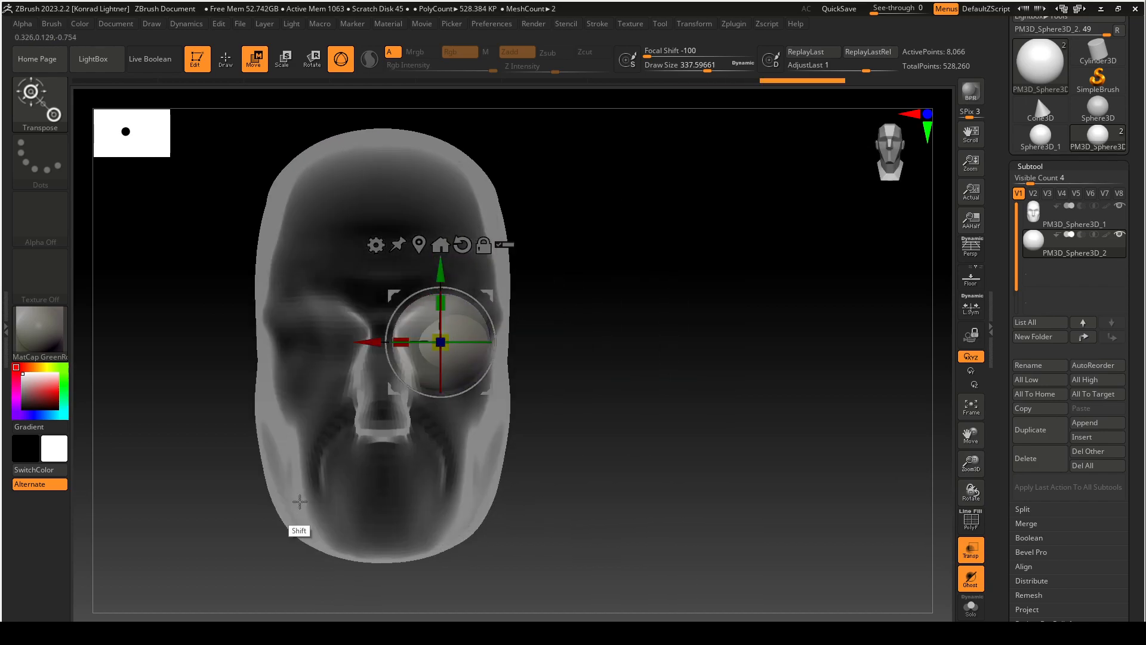
drag(374, 342, 375, 342)
shift+drag(648, 328, 611, 328)
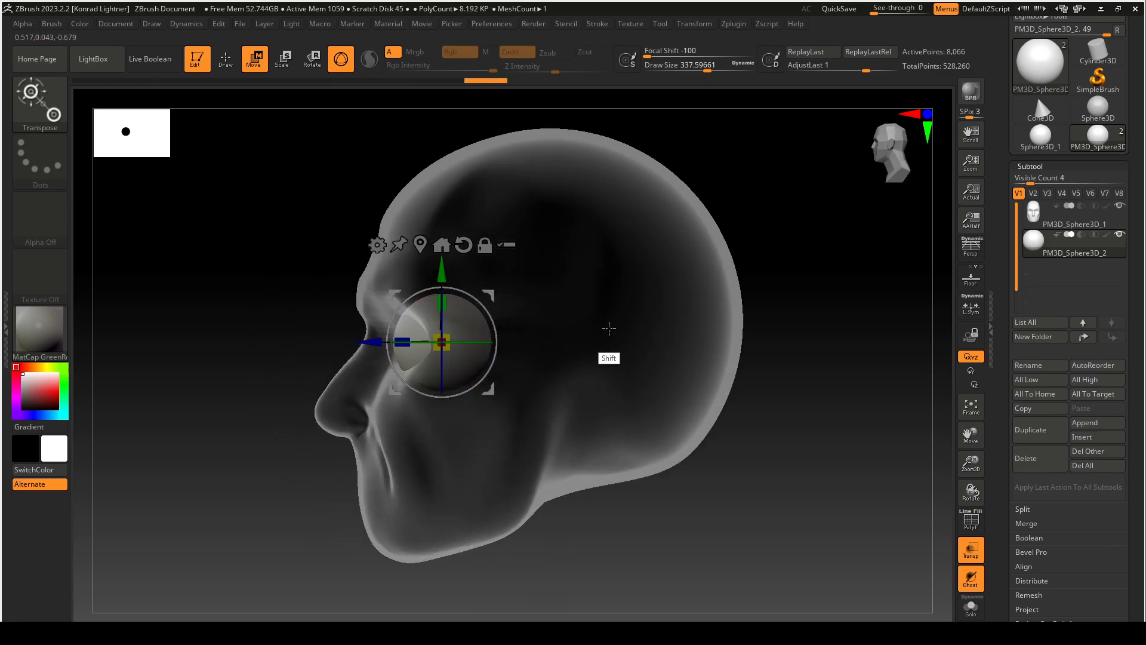
Scale the left eyeball down slightly and move it a little forward and outward in its socket.
mouse_move(446, 339)
mouse_down()
mouse_move(421, 361)
mouse_move(430, 352)
mouse_up()
shift+drag(261, 515, 316, 516)
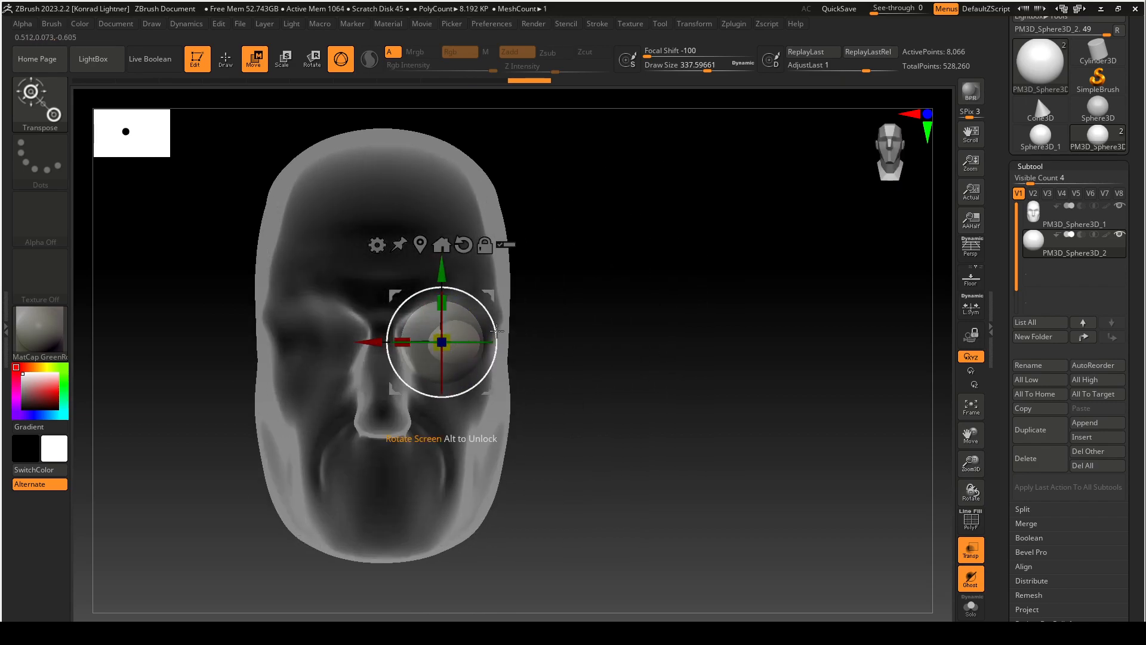
shift+drag(517, 358, 514, 320)
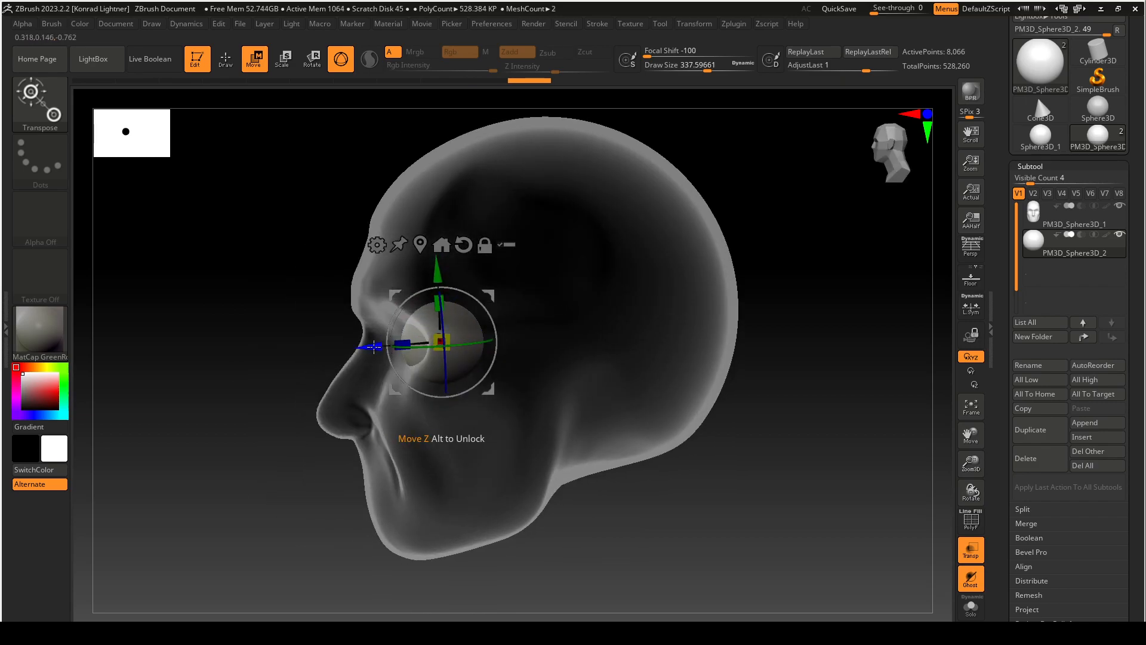
drag(364, 348, 358, 348)
shift+drag(412, 405, 456, 385)
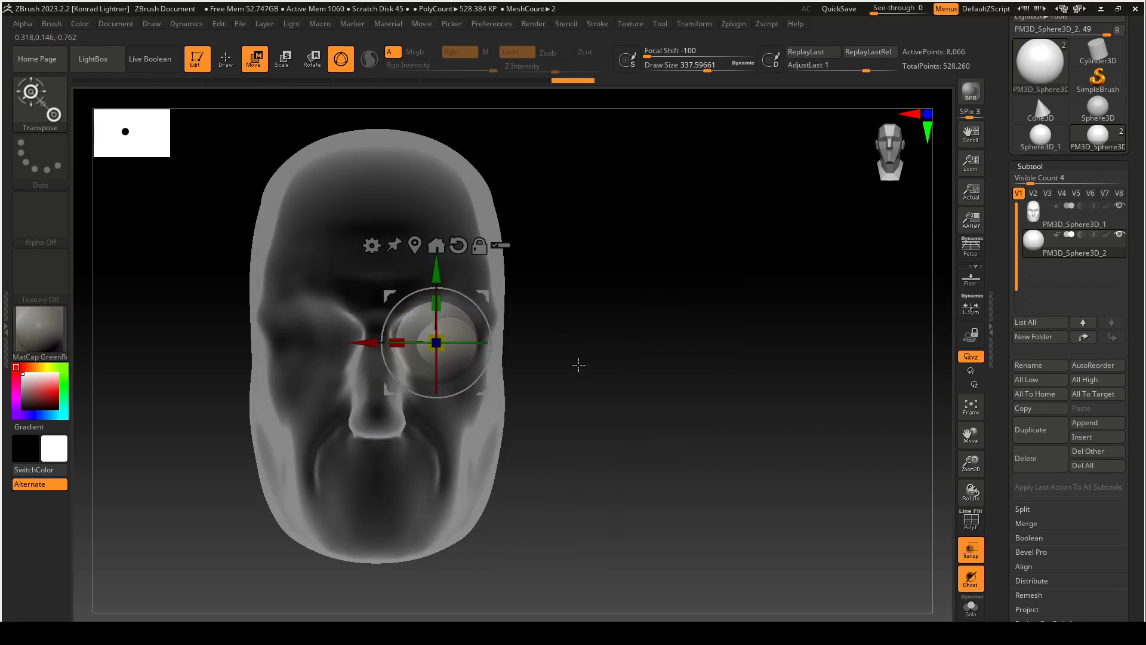
drag(361, 342, 368, 342)
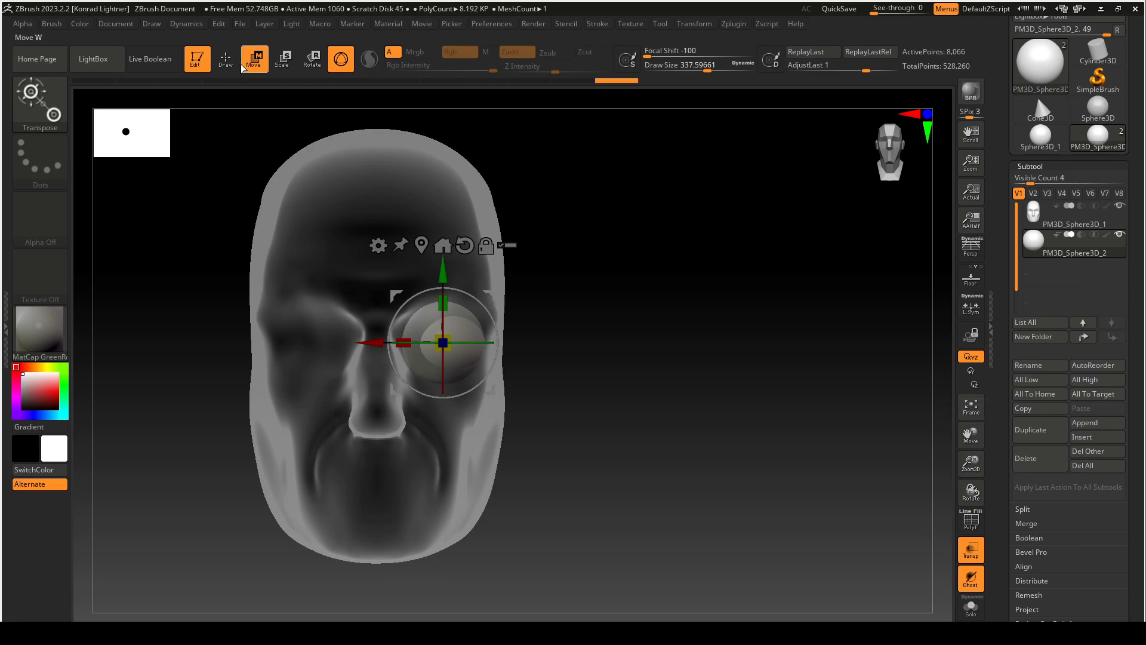
Mirror and weld the eyeball to create the matching right eye, and turn transparency off.
key(q)
scroll(1134, 328, down, 1)
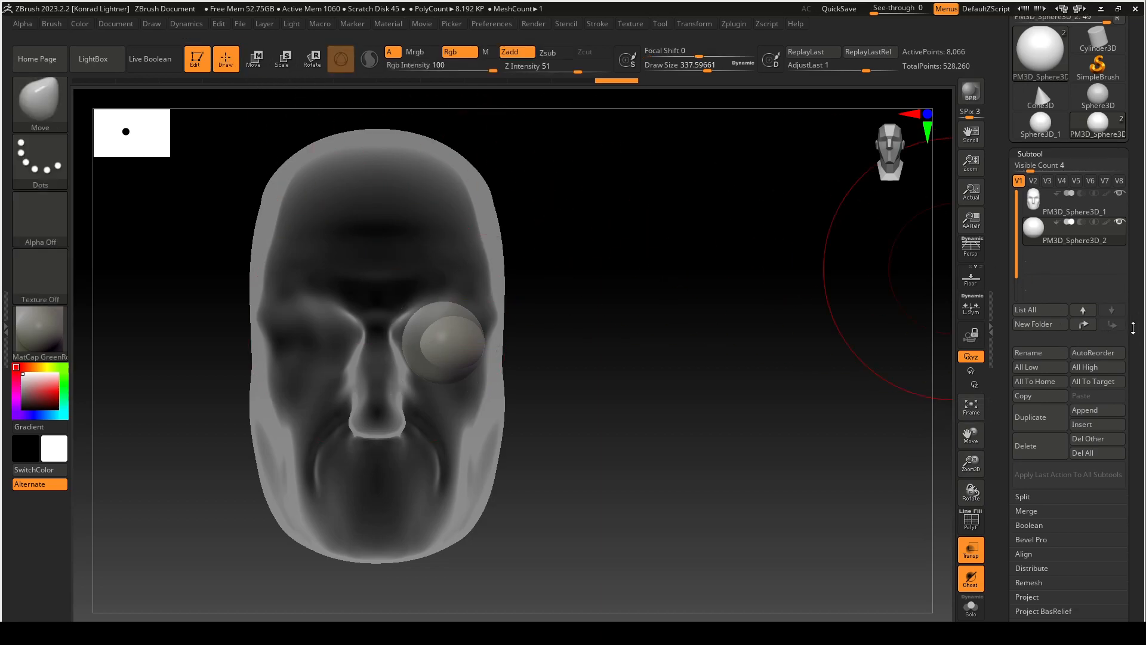
scroll(1133, 329, down, 6)
click(1041, 291)
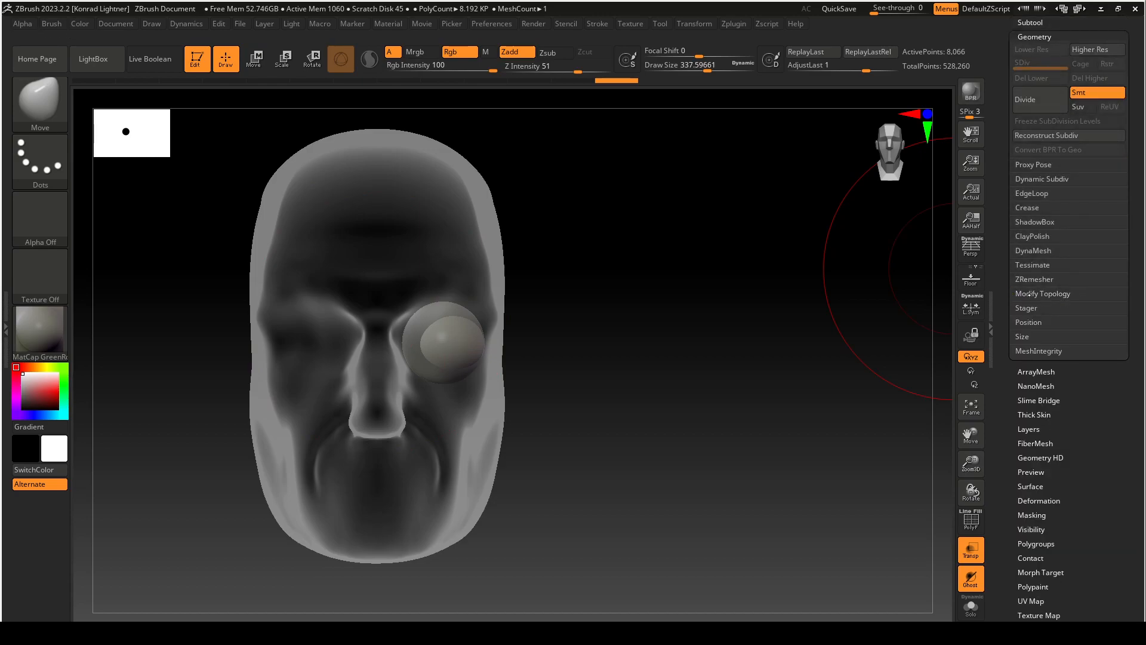
click(1054, 294)
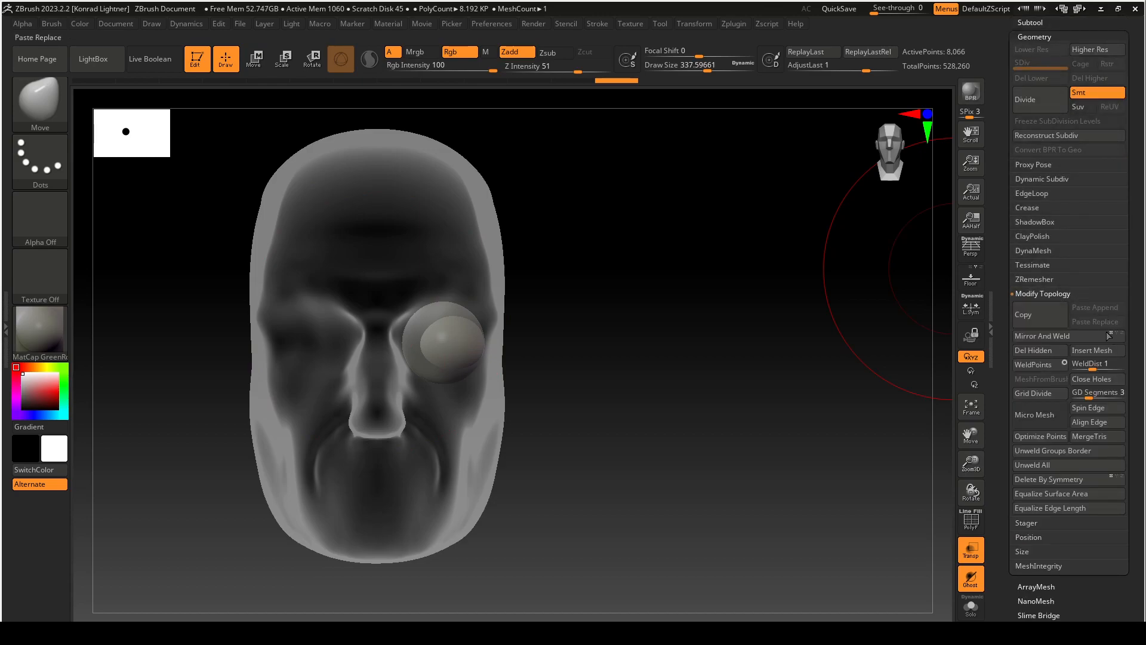
click(1076, 336)
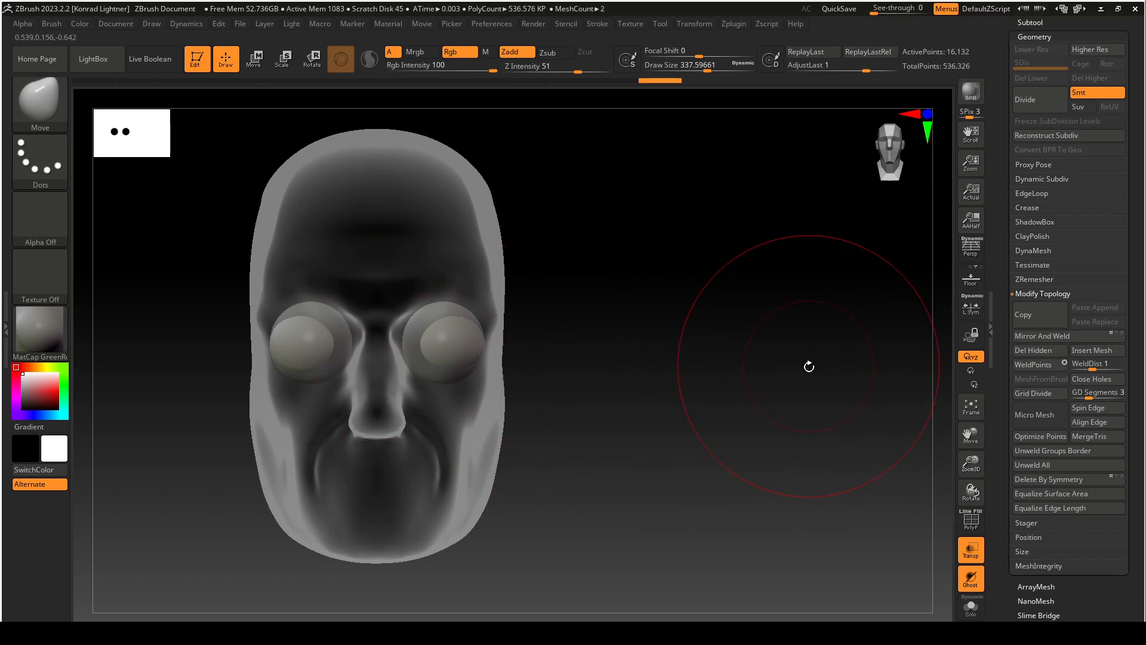
click(973, 552)
mouse_move(731, 338)
mouse_down()
mouse_move(703, 345)
mouse_move(732, 339)
mouse_up()
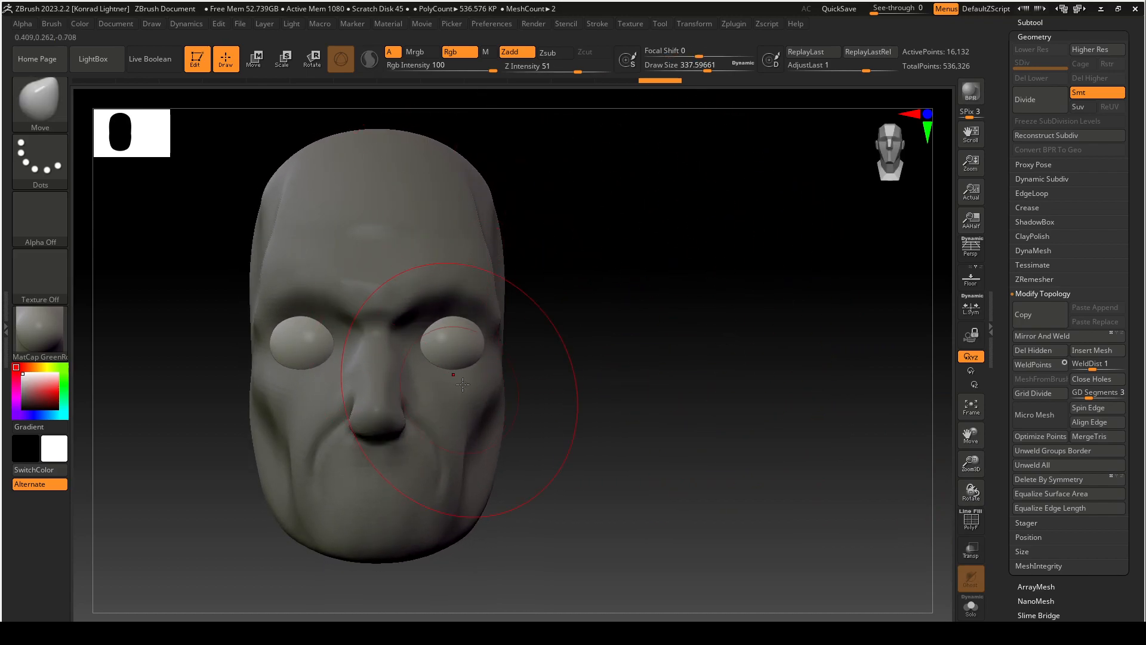
Move both eyeballs closer to the nose and adjust their fit in the sockets.
click(260, 67)
mouse_move(370, 342)
mouse_down()
mouse_move(343, 343)
mouse_move(378, 342)
mouse_move(361, 343)
mouse_up()
key(ctrl+z)
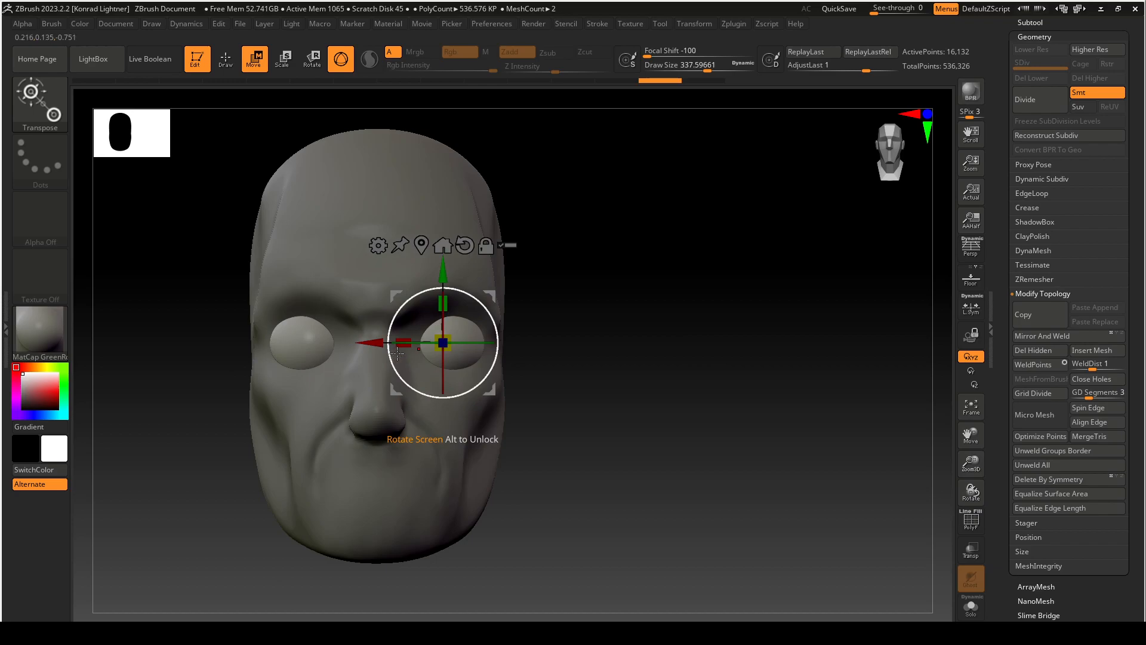
drag(373, 342, 363, 342)
drag(711, 323, 539, 314)
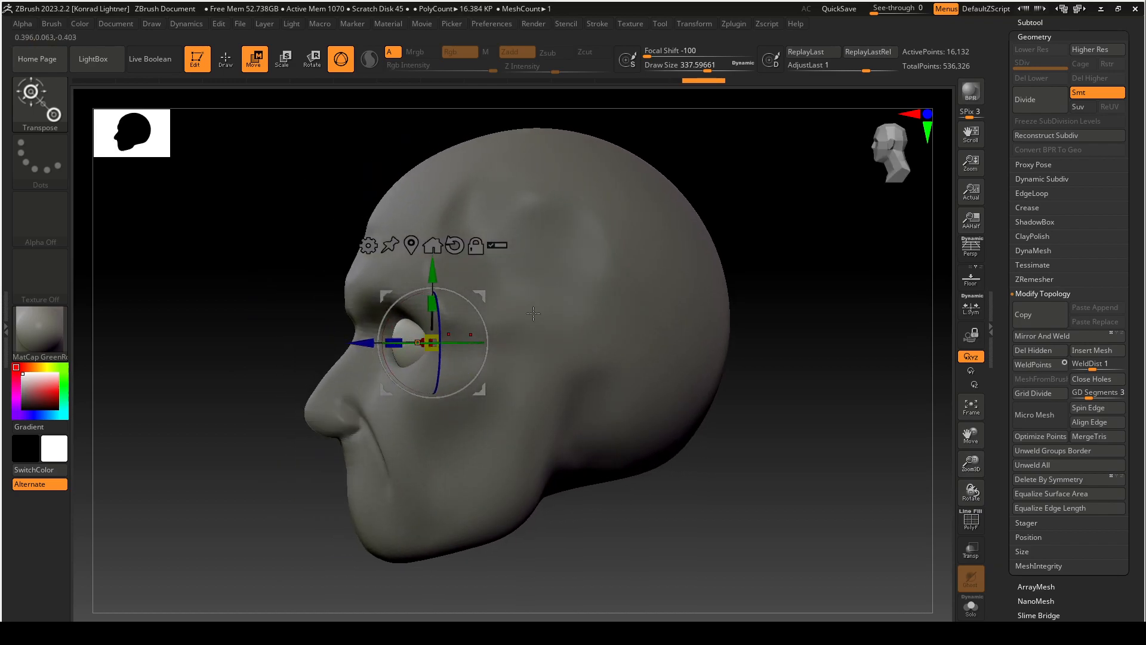
drag(275, 478, 328, 398)
drag(365, 343, 367, 342)
drag(254, 495, 342, 425)
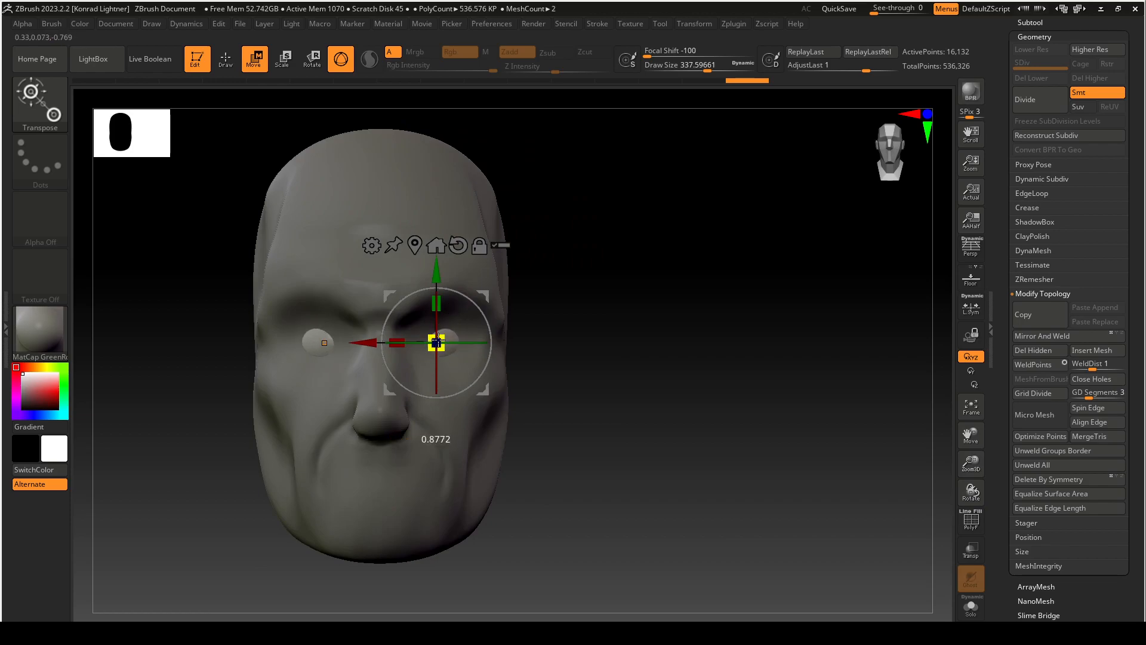
Rescale both eyeballs, space them slightly wider and bring them forward in the sockets.
drag(444, 340, 447, 340)
drag(366, 344, 373, 344)
mouse_move(597, 332)
mouse_down()
mouse_move(647, 325)
mouse_move(615, 332)
mouse_up()
drag(393, 345, 373, 344)
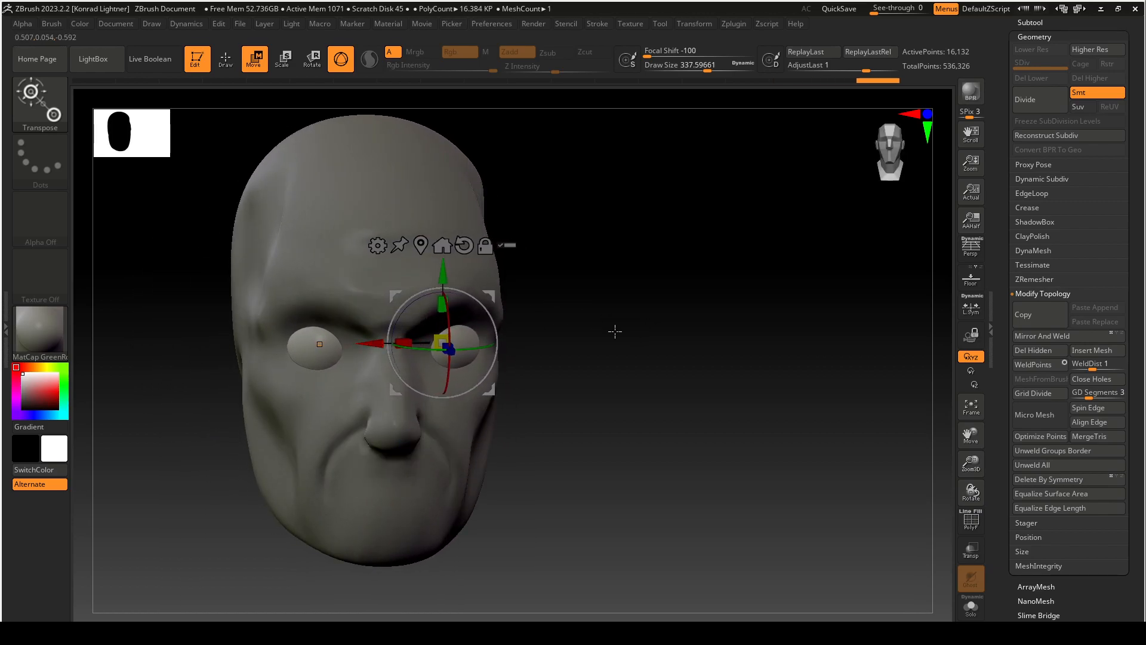
drag(598, 325, 596, 363)
drag(375, 342, 361, 342)
shift+drag(308, 481, 338, 479)
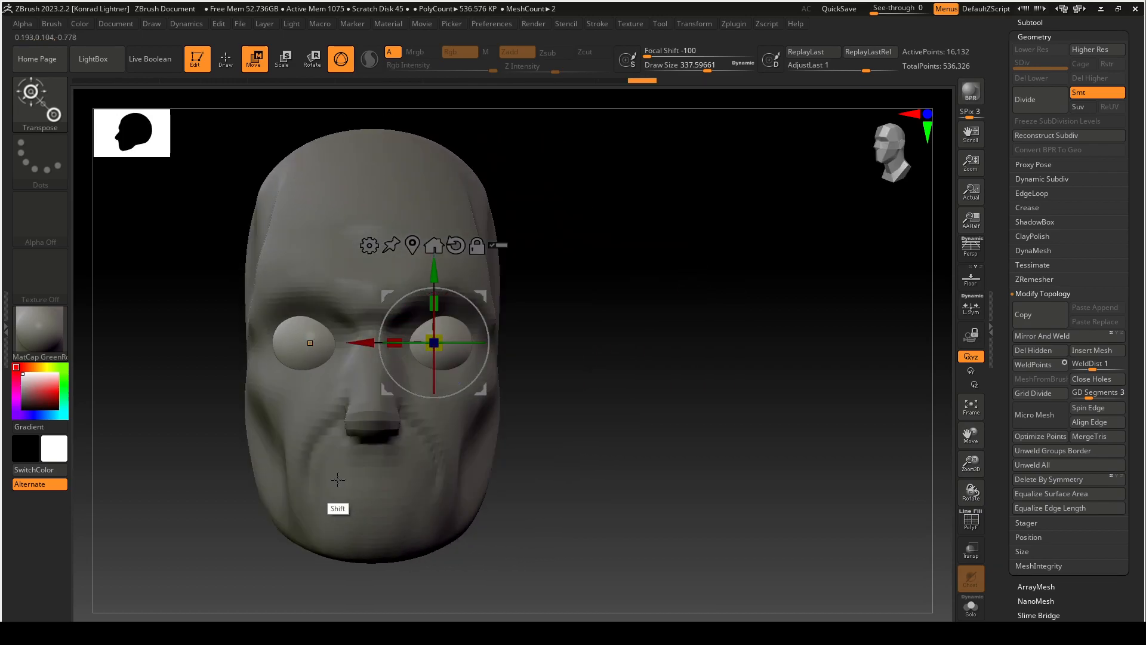
Push both eyeballs slightly back into the sockets in profile and check them from the front.
drag(606, 307, 551, 312)
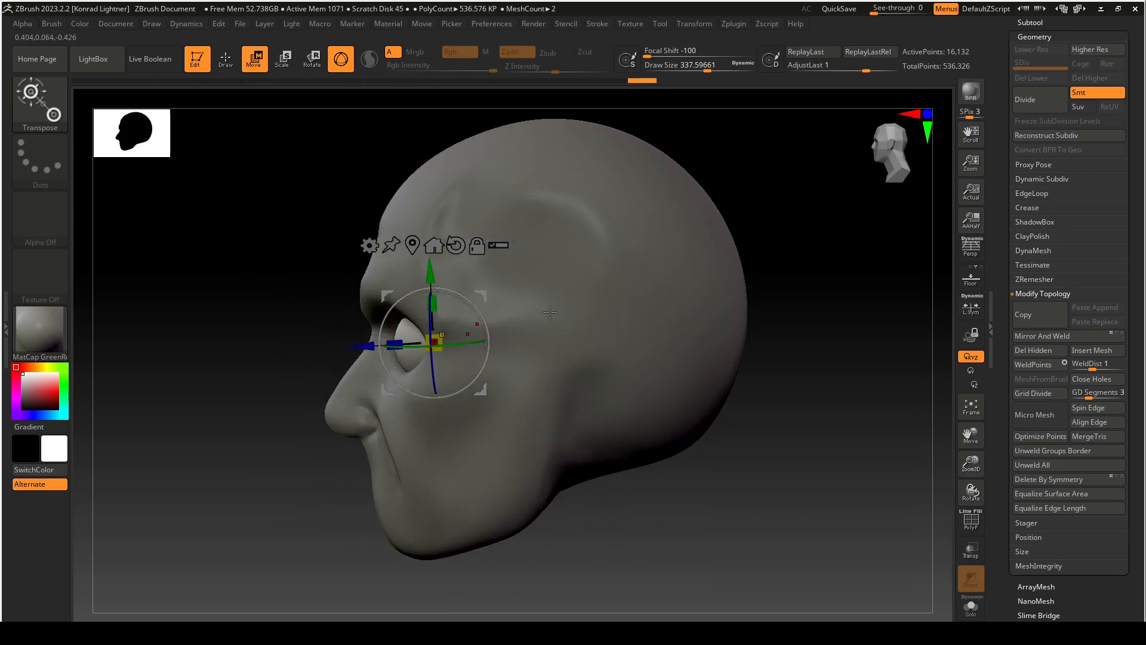
drag(363, 345, 368, 345)
shift+drag(304, 526, 403, 445)
alt+drag(641, 294, 651, 346)
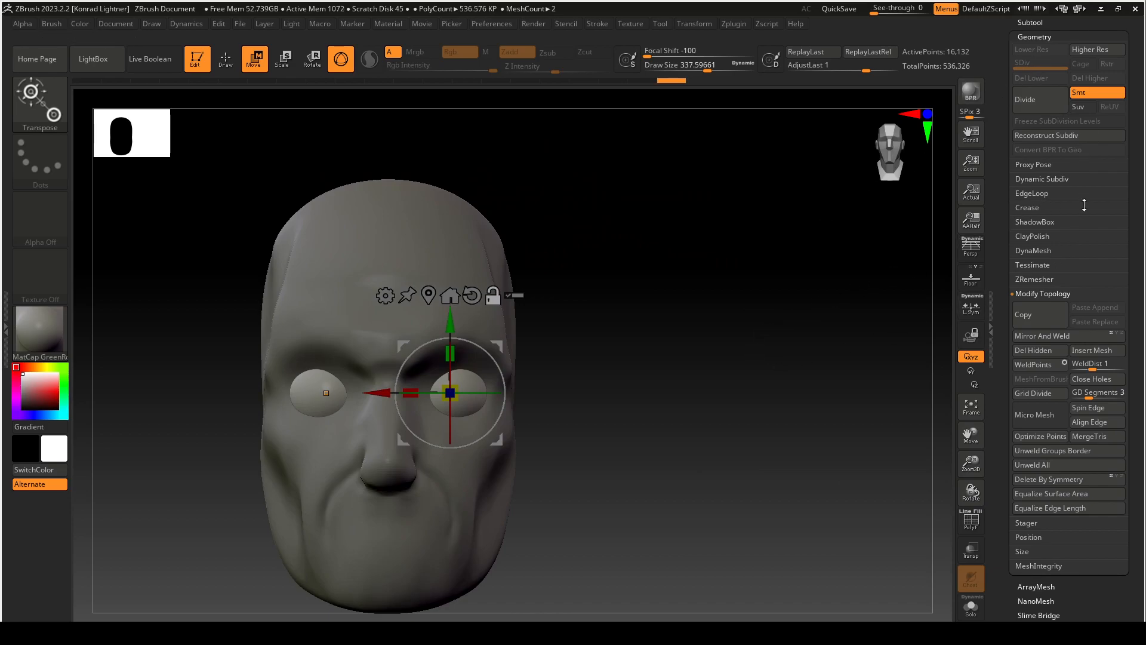
Make the head the active subtool and return from transforming to sculpting in Draw mode.
scroll(1132, 205, up, 5)
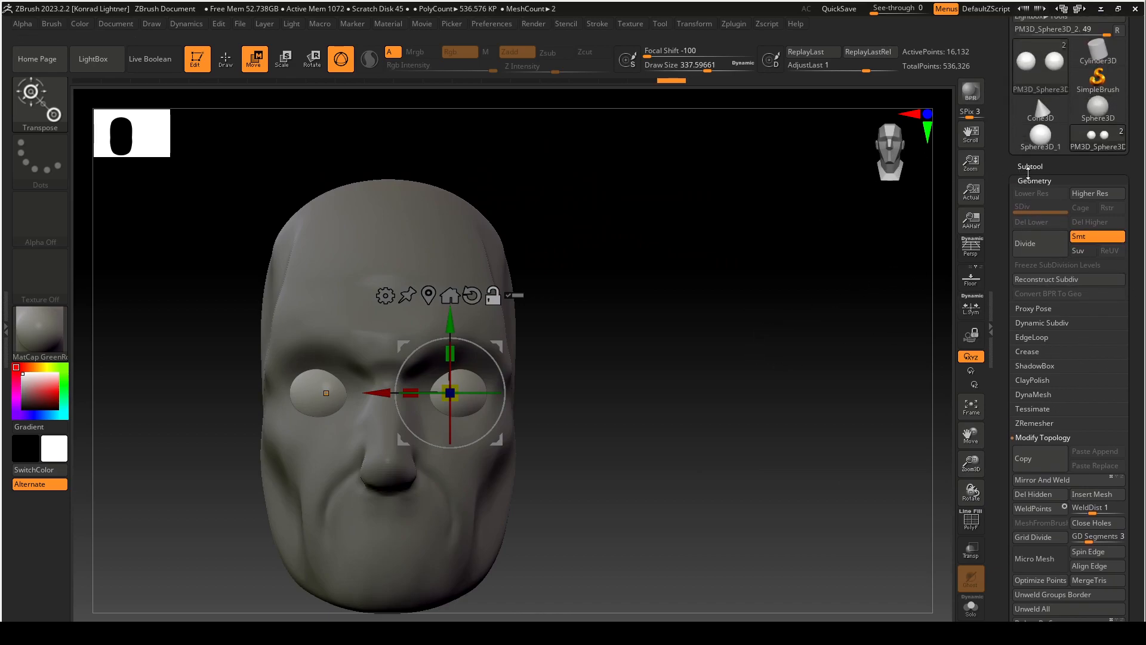
click(1035, 166)
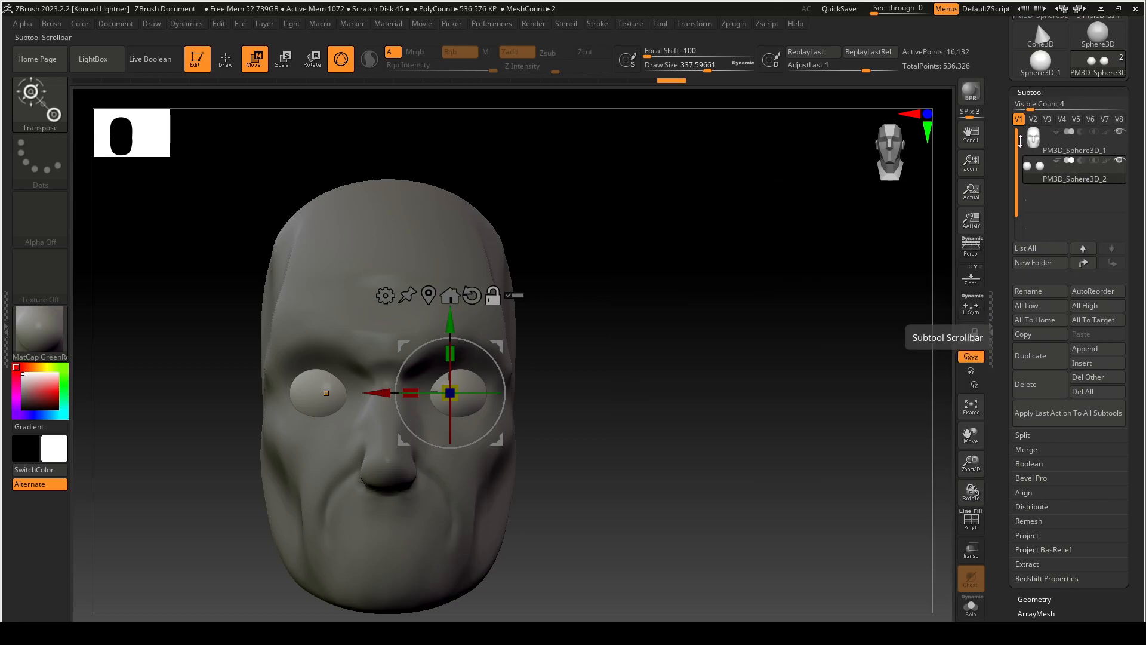
click(1036, 143)
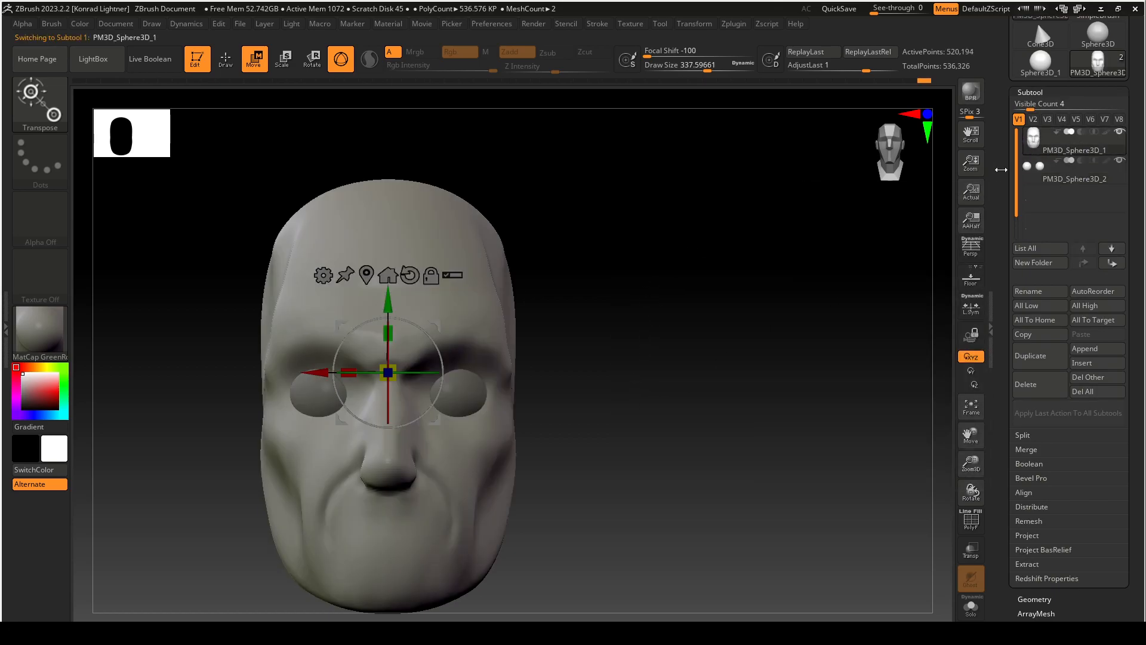
ctrl+click(495, 305)
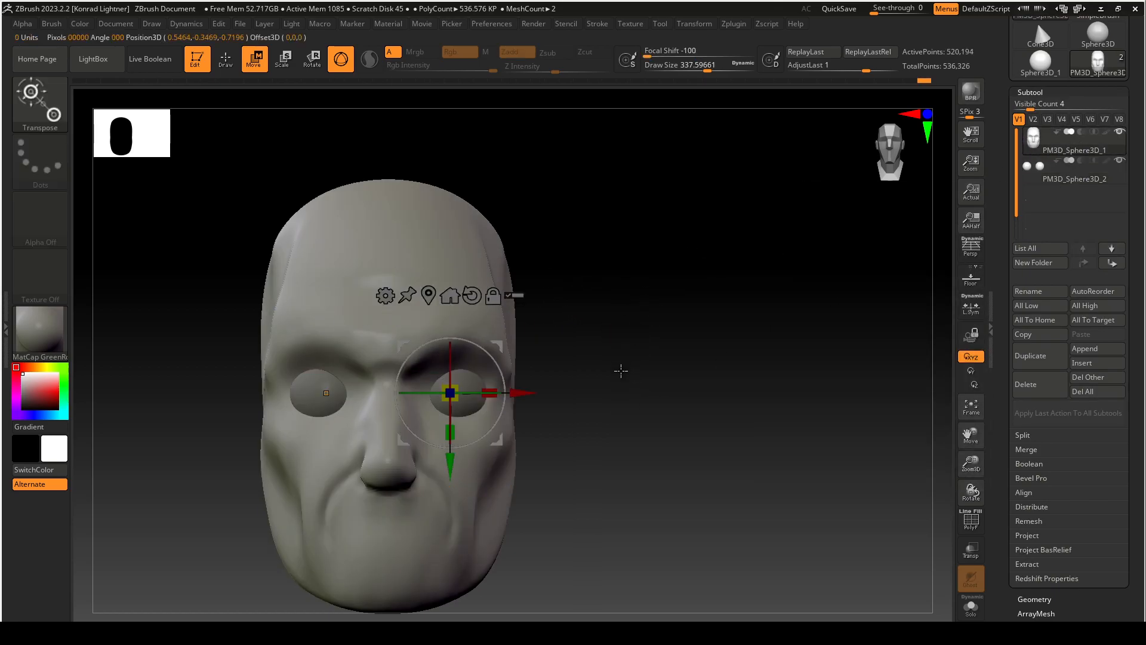
alt+click(436, 253)
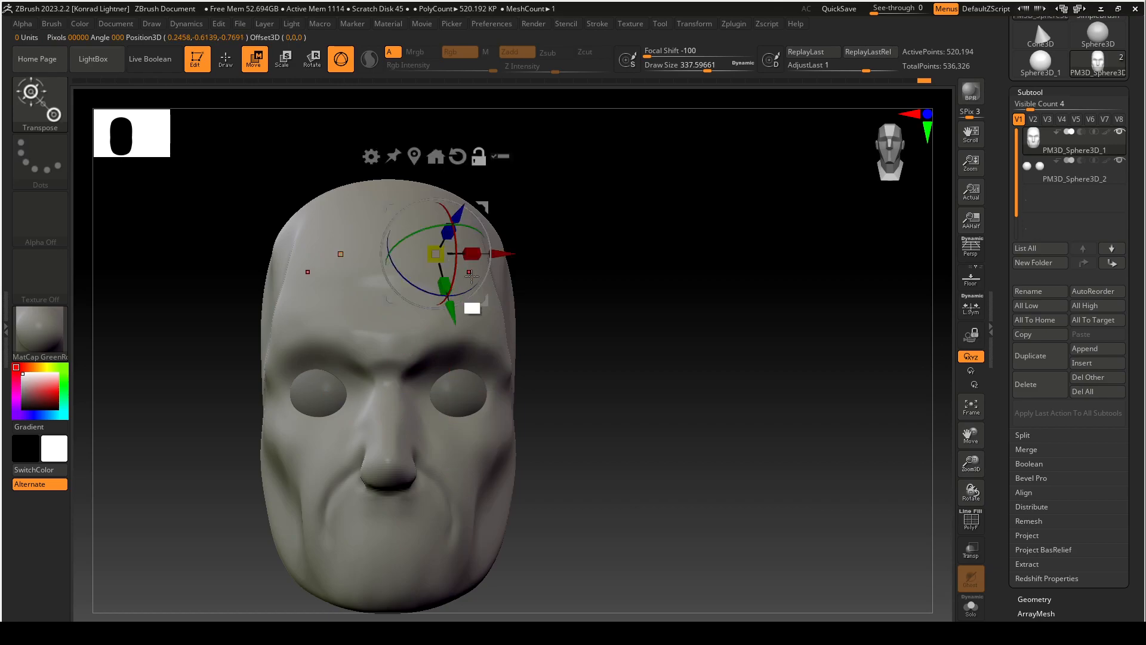
click(223, 61)
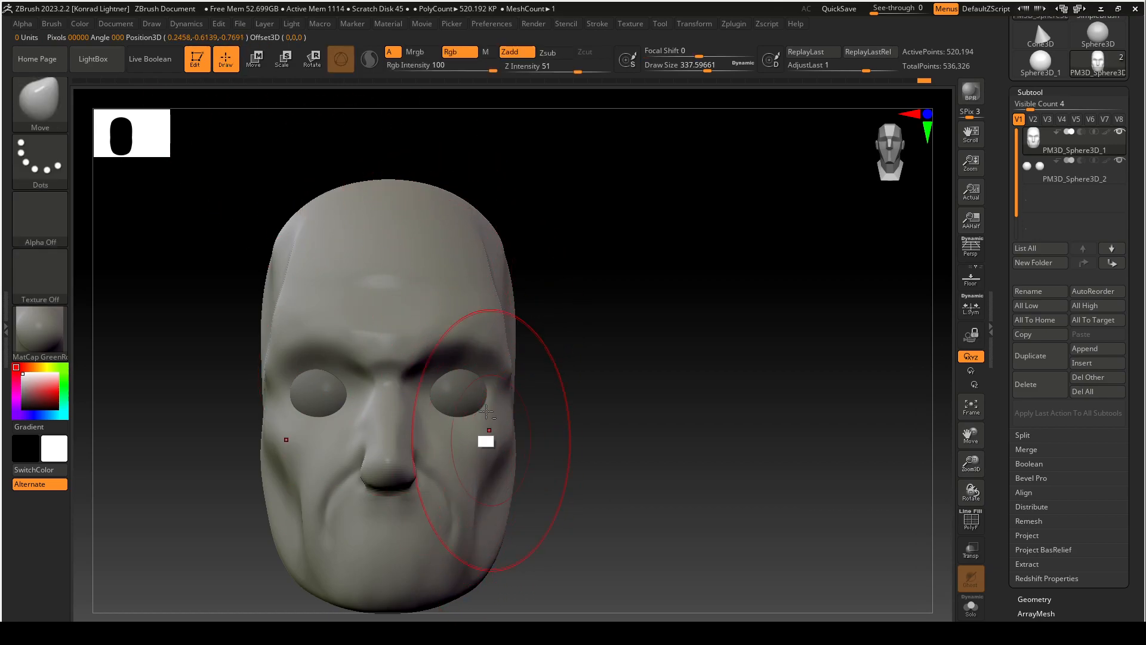
Switch the active subtool between the eyeballs and the head directly on the model, ending on the head.
alt+click(468, 396)
alt+click(481, 469)
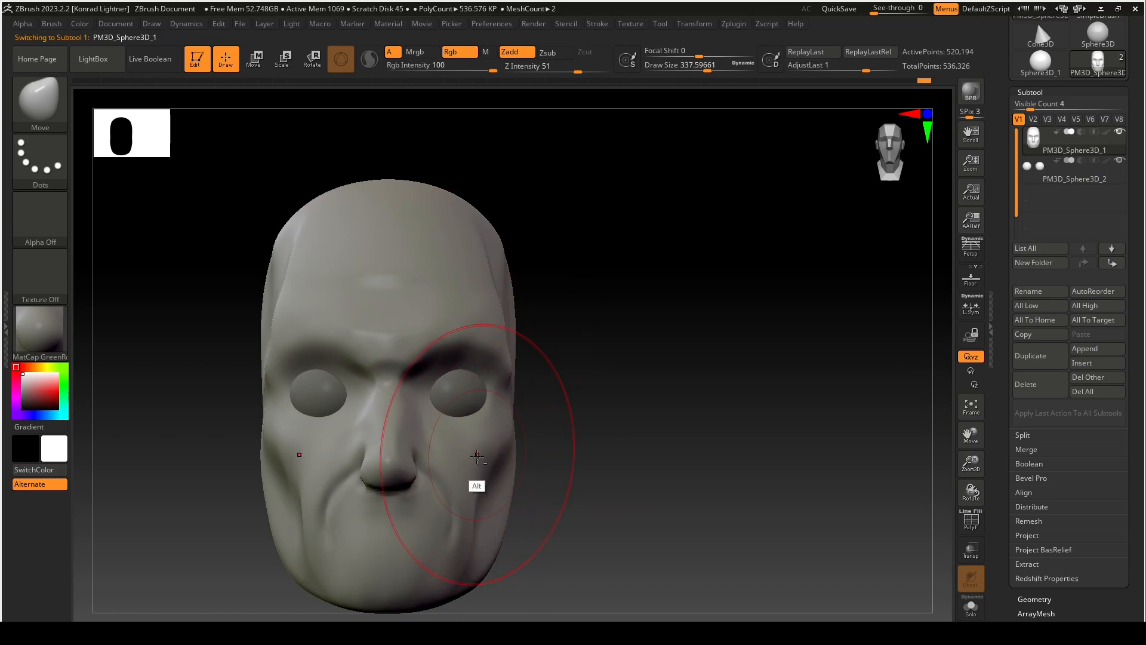
alt+click(469, 401)
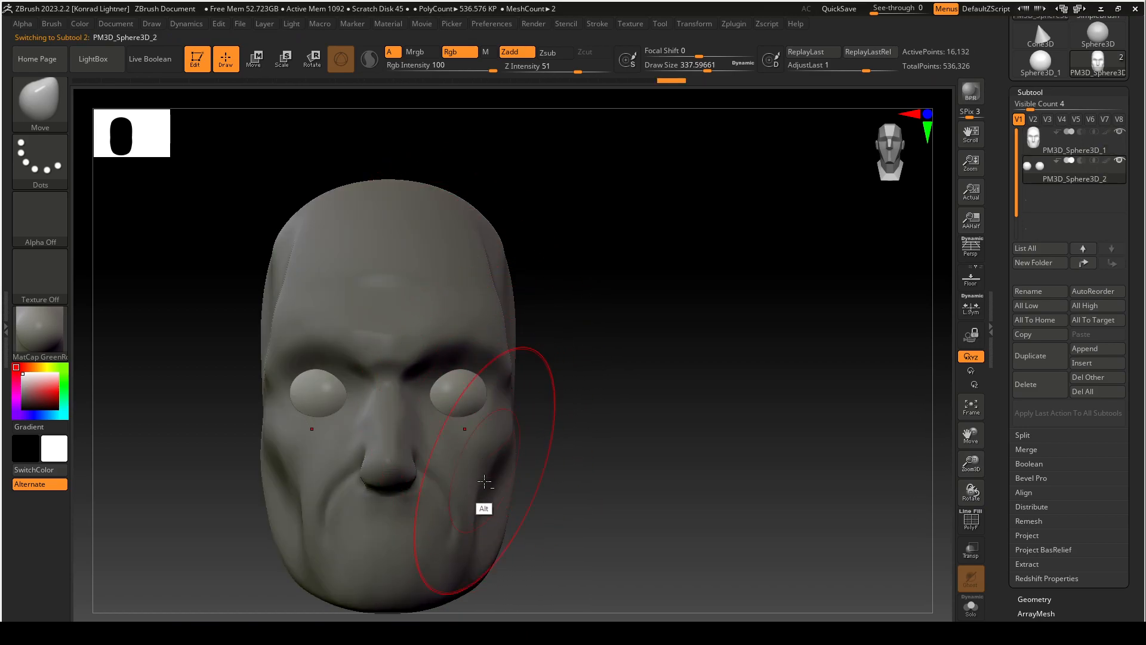
alt+click(486, 345)
Choose the ClayTubes brush and reduce its draw size to about 25 for detailing around the eyes.
drag(524, 313, 829, 423)
alt+drag(851, 514, 829, 355)
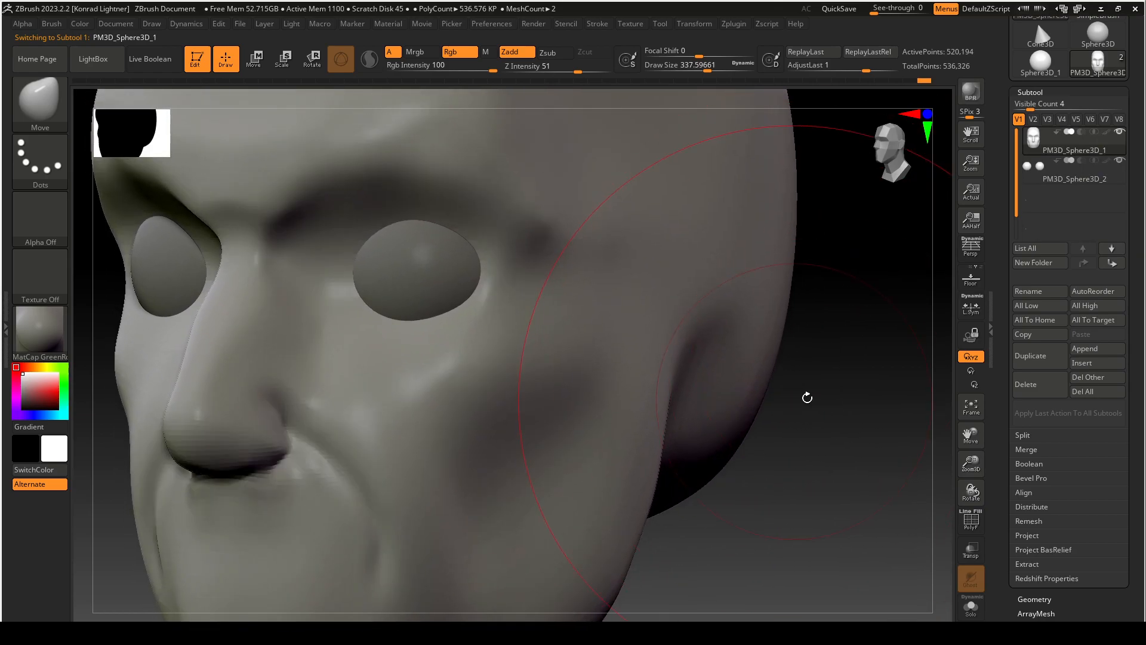
shift+drag(795, 401, 816, 392)
click(44, 106)
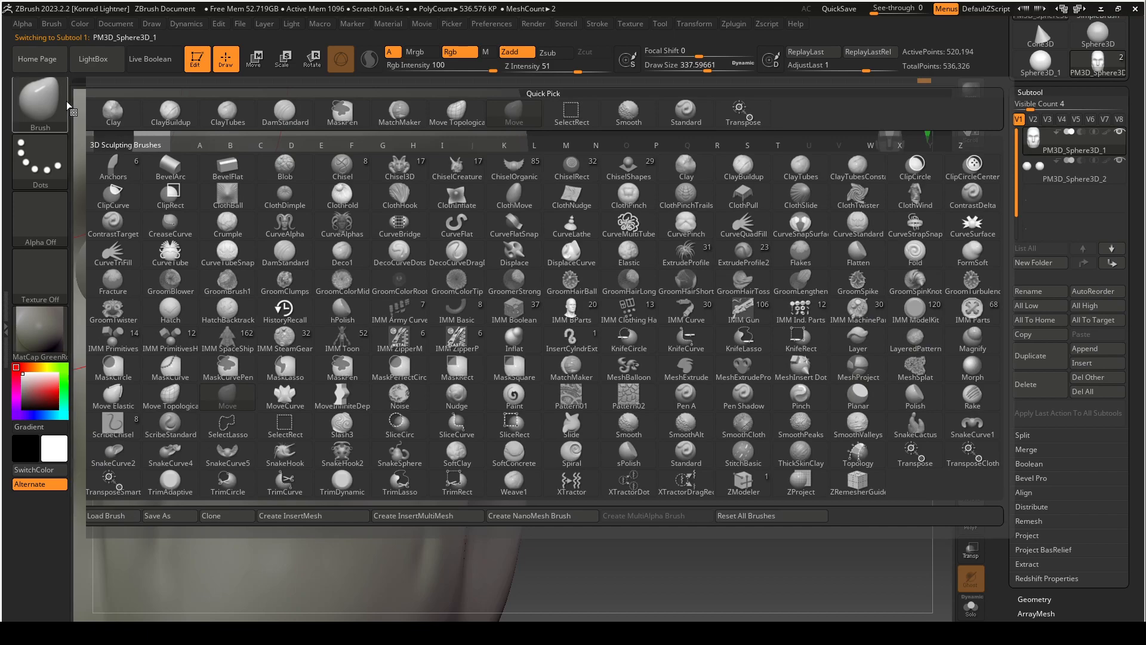
click(55, 110)
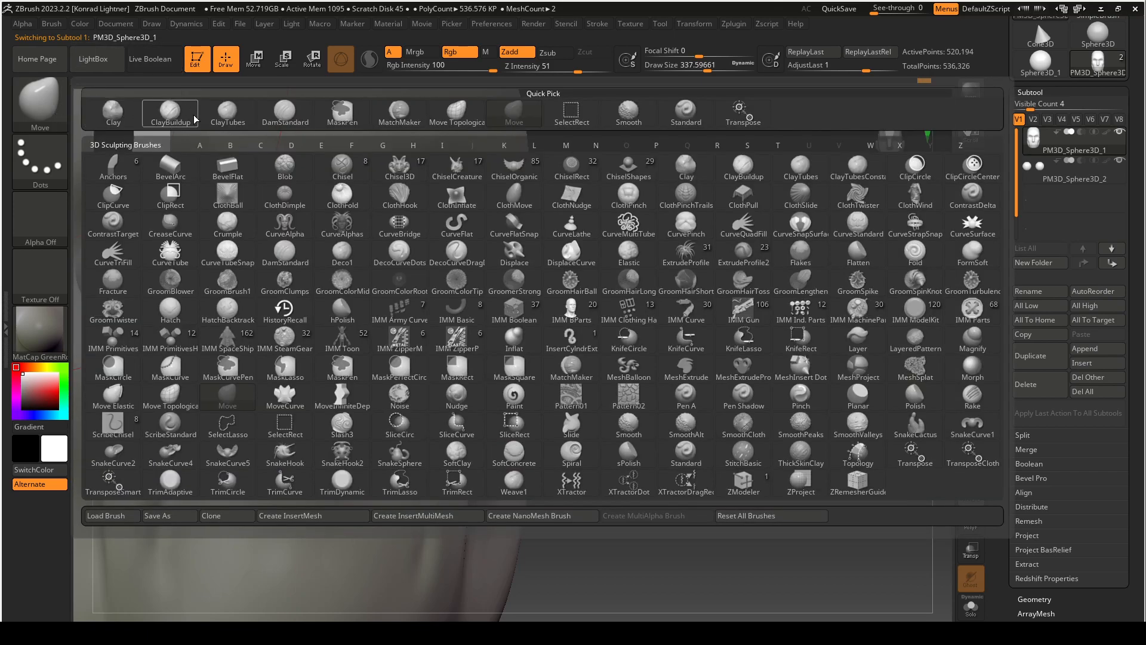
click(226, 112)
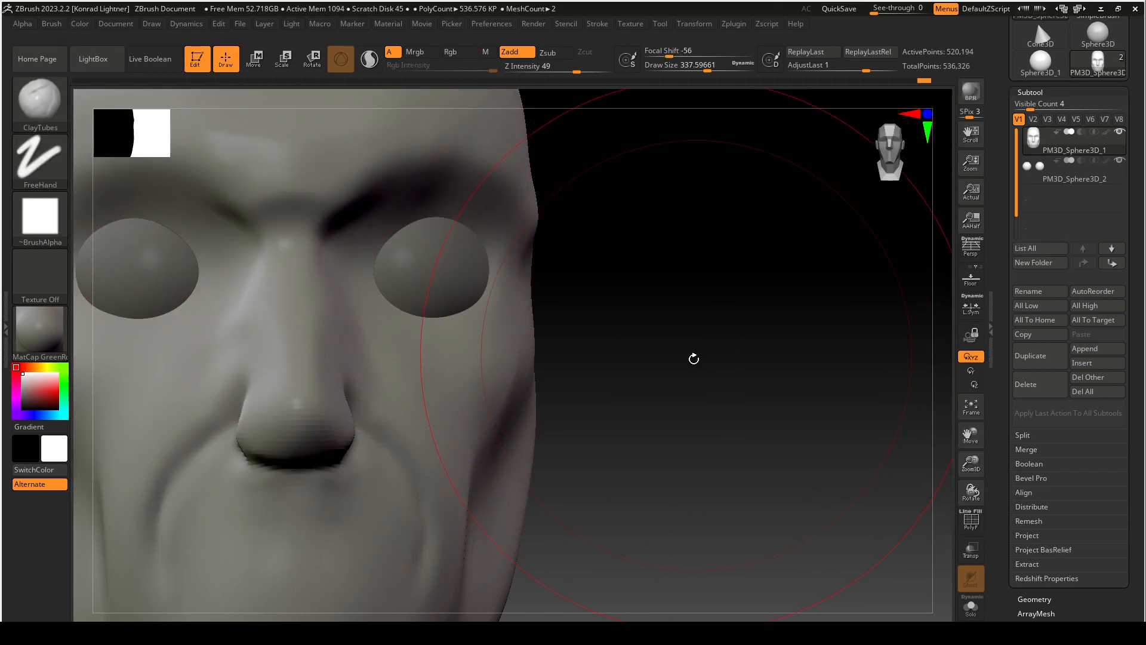
mouse_move(721, 336)
mouse_down()
mouse_move(711, 322)
mouse_move(756, 299)
mouse_up()
key(s)
key(s)
mouse_move(765, 301)
mouse_down()
mouse_move(765, 328)
mouse_move(644, 312)
mouse_up()
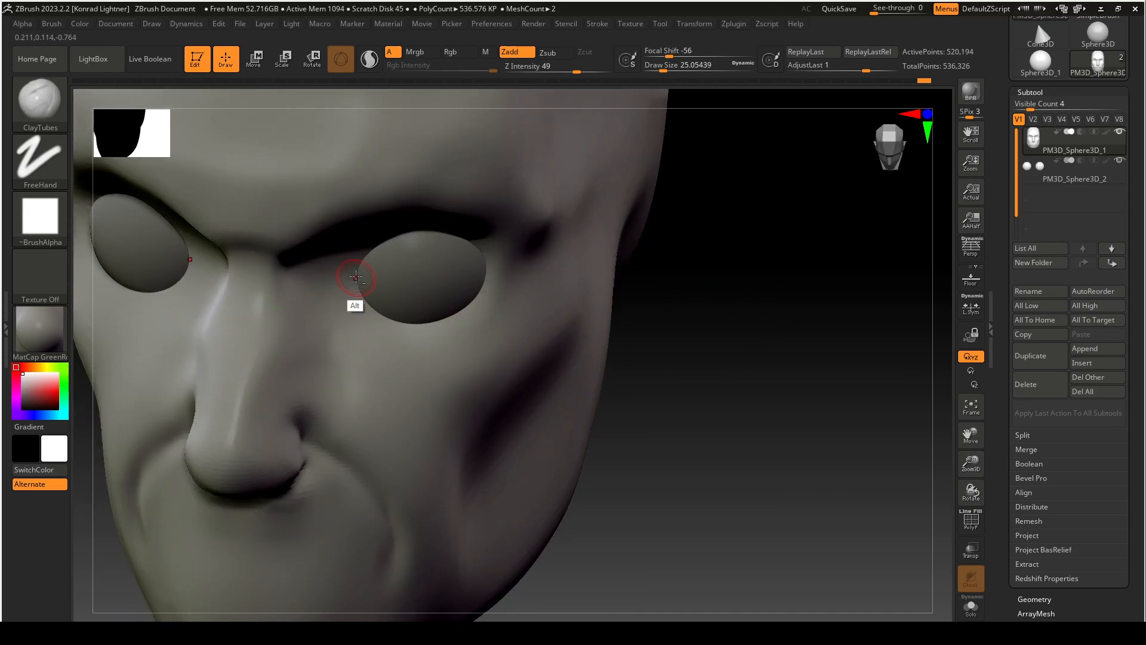
Carve the inner and outer eye corners and build up a curved upper eyelid over the eyeball.
mouse_move(355, 269)
alt+mouse_down()
mouse_move(341, 274)
mouse_move(354, 283)
alt+mouse_up()
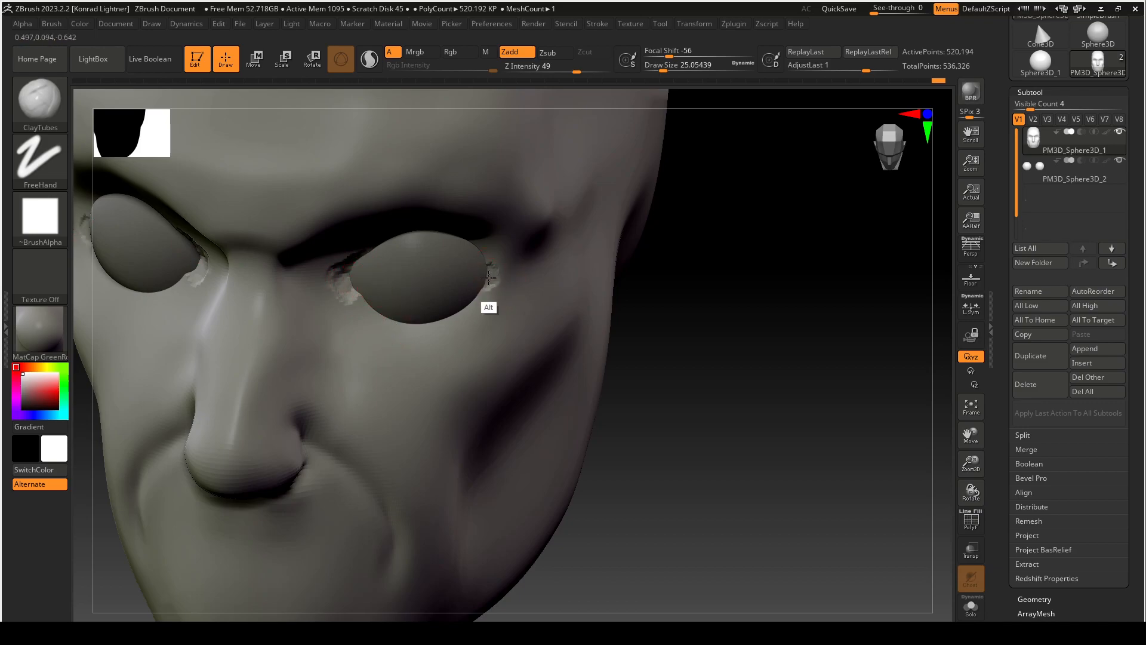
drag(682, 399, 766, 334)
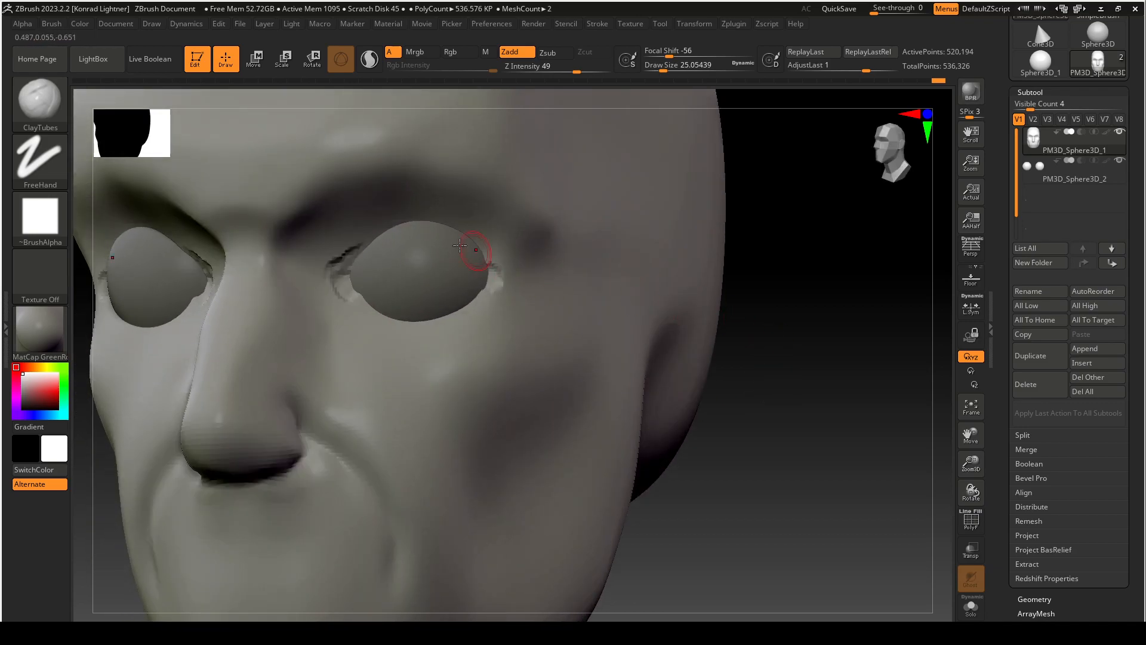
mouse_move(352, 262)
mouse_down()
mouse_move(349, 251)
mouse_move(433, 227)
mouse_up()
mouse_move(488, 266)
mouse_down()
mouse_move(428, 225)
mouse_move(364, 257)
mouse_move(466, 233)
mouse_up()
mouse_move(493, 273)
mouse_down()
mouse_move(417, 241)
mouse_move(448, 236)
mouse_move(401, 234)
mouse_move(344, 316)
mouse_up()
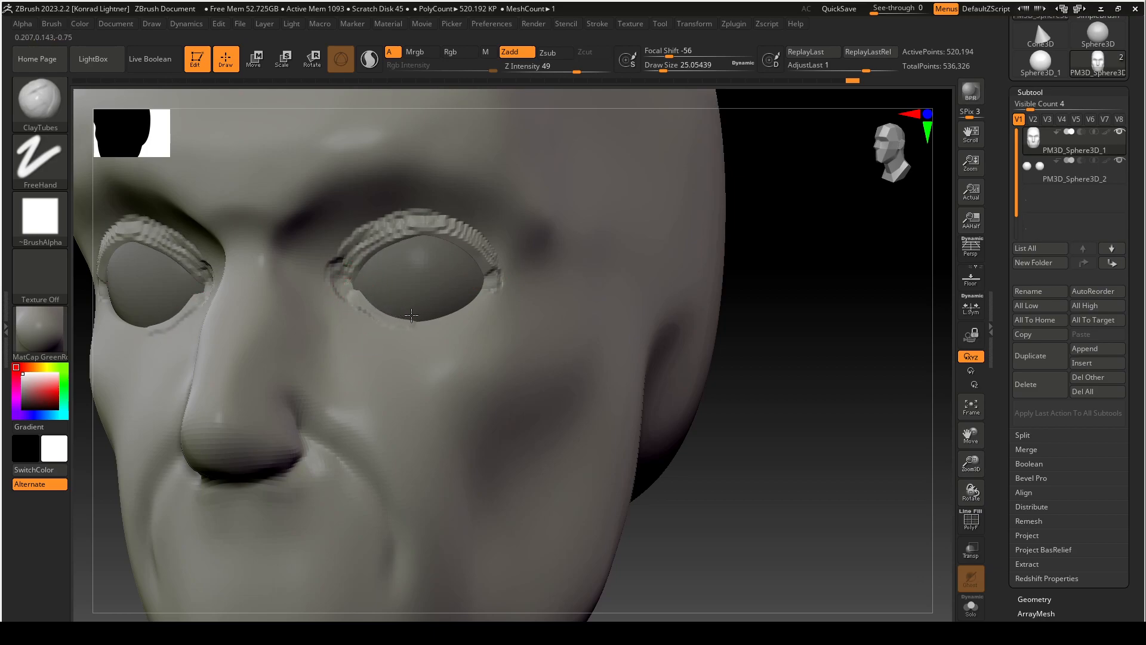
Build up the lower eyelid along the eyeball's underside and carve deeper into both eye corners.
mouse_move(361, 306)
mouse_down()
mouse_move(418, 320)
mouse_move(479, 294)
mouse_up()
mouse_move(362, 294)
mouse_down()
mouse_move(438, 312)
mouse_move(482, 285)
mouse_move(374, 307)
mouse_move(439, 314)
mouse_up()
mouse_move(339, 273)
alt+mouse_down()
mouse_move(326, 295)
mouse_move(375, 314)
alt+mouse_up()
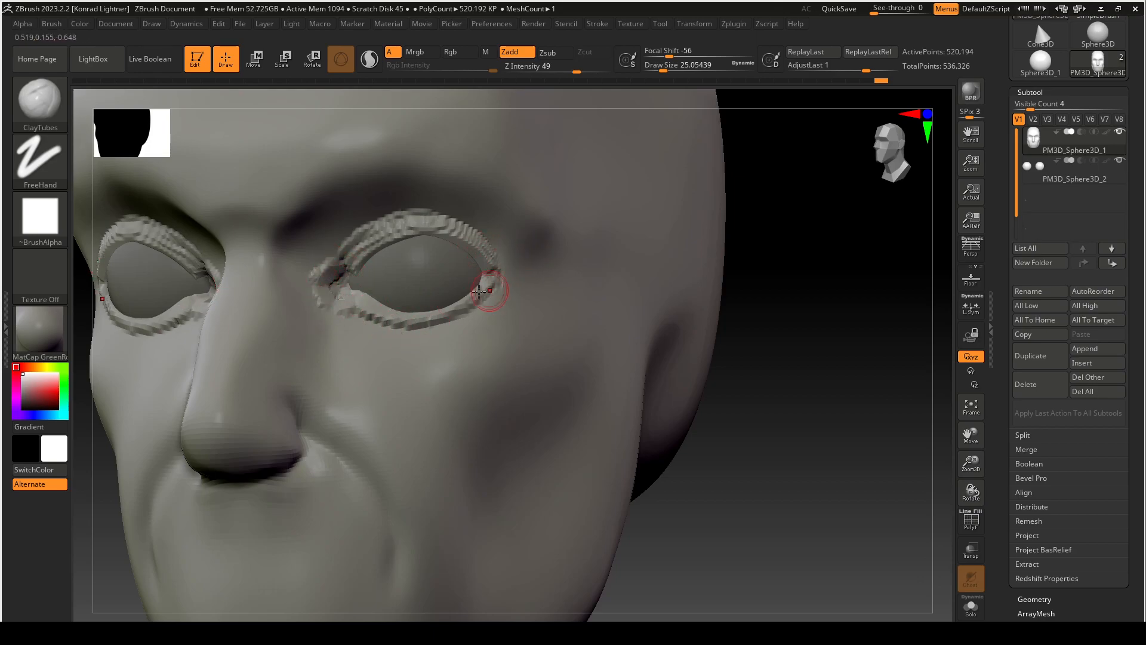
drag(496, 283, 447, 320)
mouse_move(481, 280)
alt+mouse_down()
mouse_move(406, 317)
mouse_move(458, 309)
mouse_move(409, 318)
mouse_move(443, 310)
mouse_move(363, 301)
mouse_move(388, 310)
mouse_move(417, 239)
mouse_move(489, 269)
alt+mouse_up()
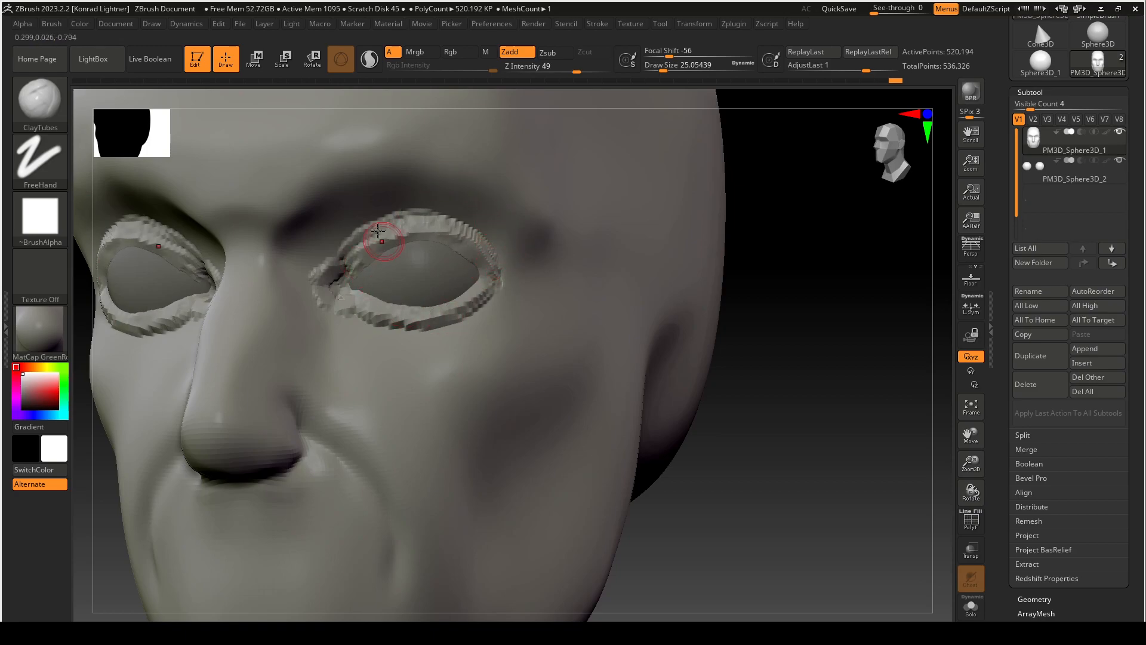
Carve a crease above the upper eyelid and build up a skin fold beyond the outer eye corner.
drag(779, 356, 567, 235)
mouse_move(385, 219)
alt+mouse_down()
mouse_move(358, 237)
mouse_move(328, 238)
mouse_move(343, 225)
mouse_move(511, 232)
mouse_move(521, 282)
alt+mouse_up()
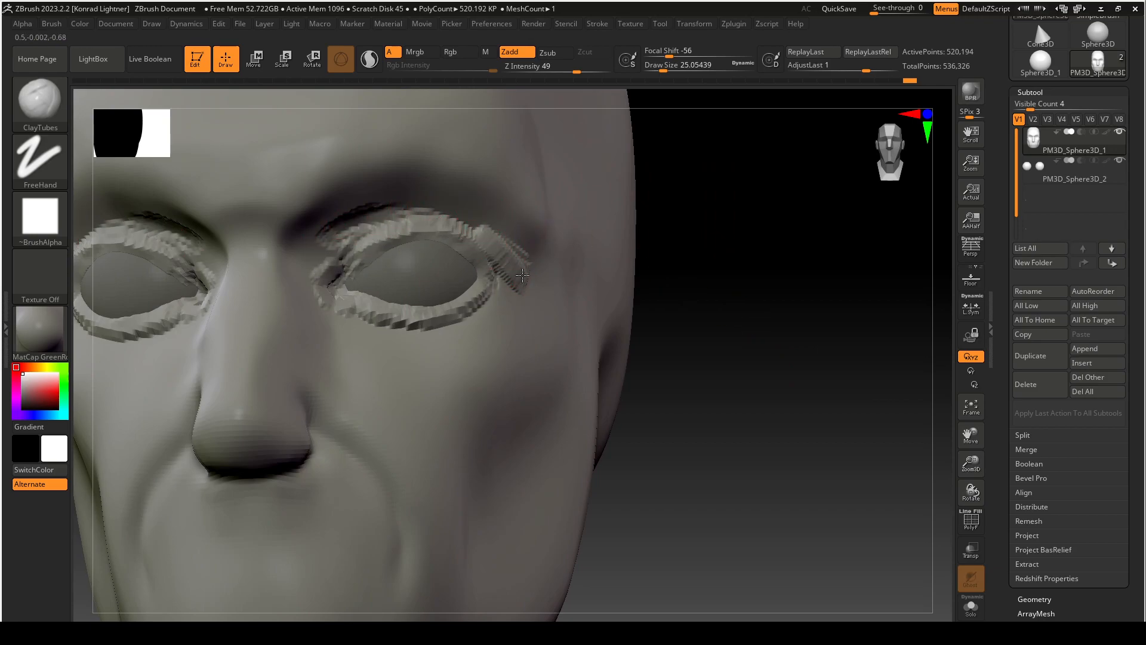
mouse_move(485, 225)
mouse_down()
mouse_move(533, 259)
mouse_move(512, 248)
mouse_move(540, 292)
mouse_up()
mouse_move(479, 261)
mouse_down()
mouse_move(432, 242)
mouse_move(494, 278)
mouse_move(381, 264)
mouse_up()
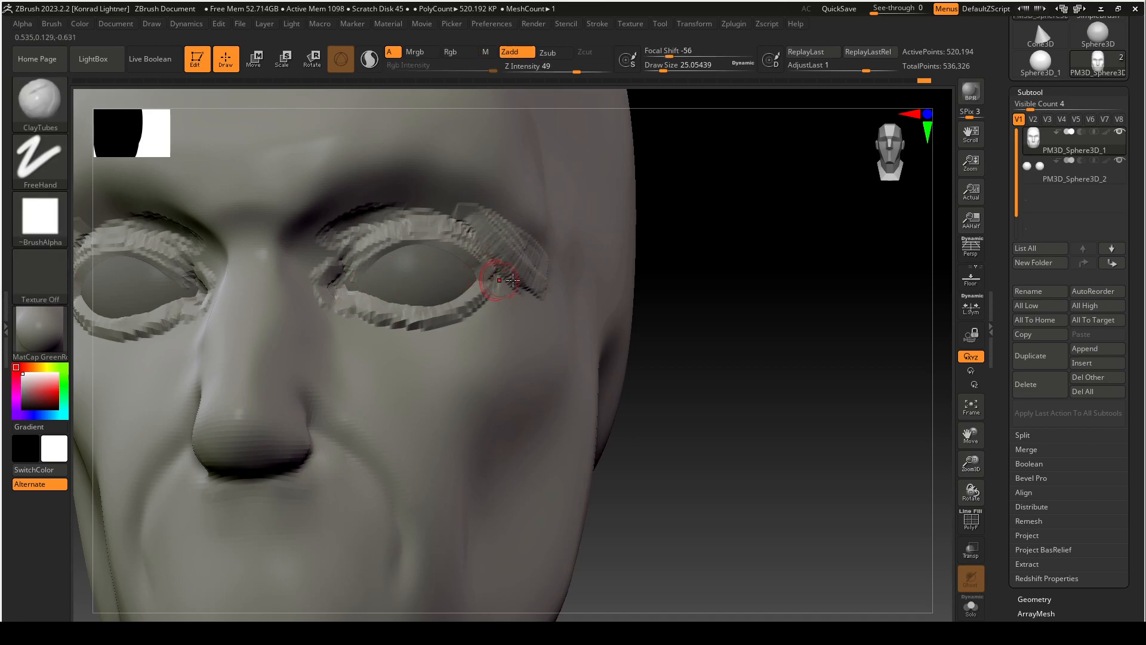
mouse_move(776, 259)
mouse_down()
mouse_move(744, 266)
mouse_move(756, 253)
mouse_up()
Smooth the upper and lower eyelids and the outer skin fold, reducing the draw size to about 20.
mouse_move(345, 233)
shift+mouse_down()
mouse_move(394, 222)
mouse_move(573, 264)
shift+mouse_up()
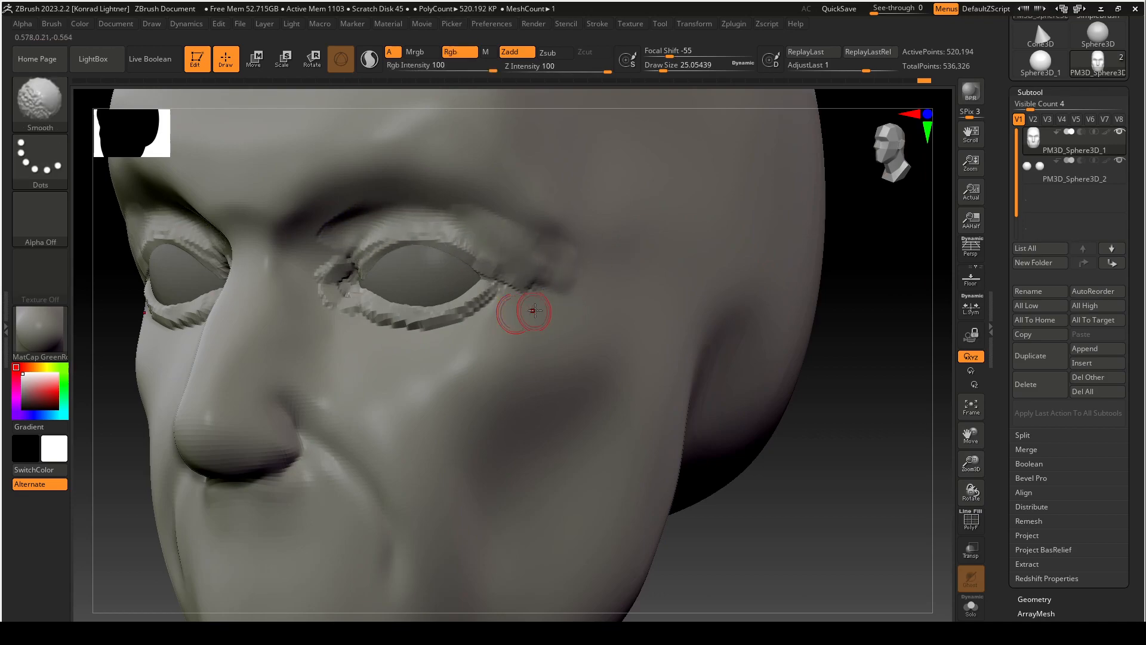
key(s)
mouse_move(549, 304)
mouse_down()
mouse_move(570, 304)
mouse_move(402, 330)
mouse_move(324, 303)
mouse_move(328, 267)
mouse_move(454, 184)
mouse_up()
mouse_move(457, 229)
shift+mouse_down()
mouse_move(422, 227)
mouse_move(507, 246)
shift+mouse_up()
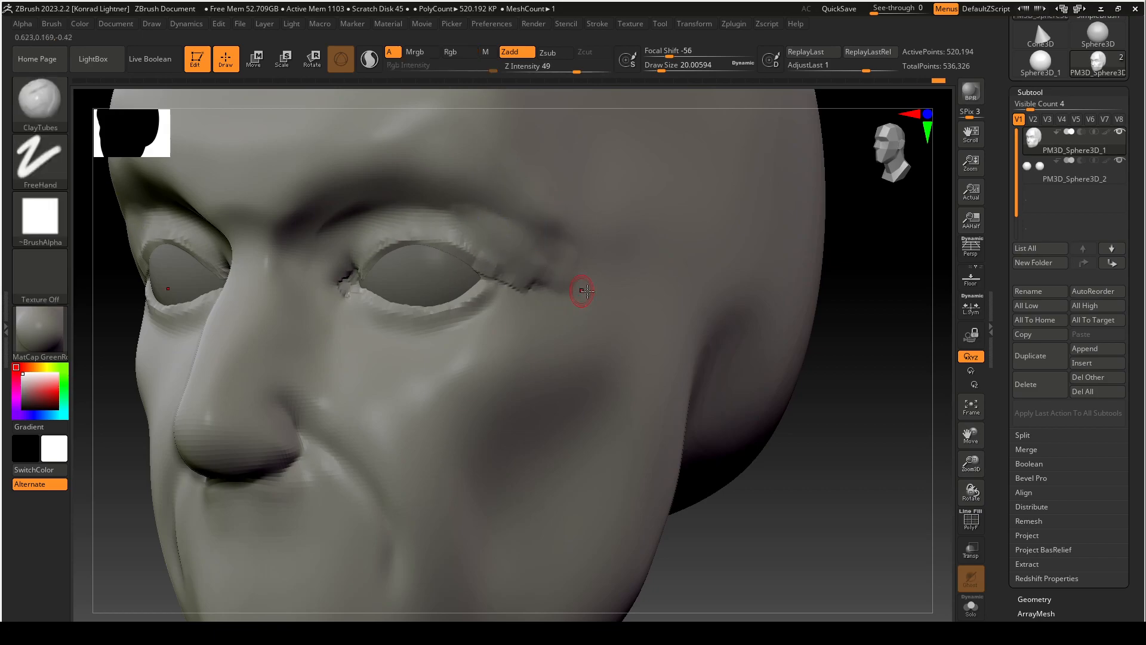
Subdivide the head mesh once and choose the DamStandard brush for close-up work on the eye.
drag(895, 485, 837, 484)
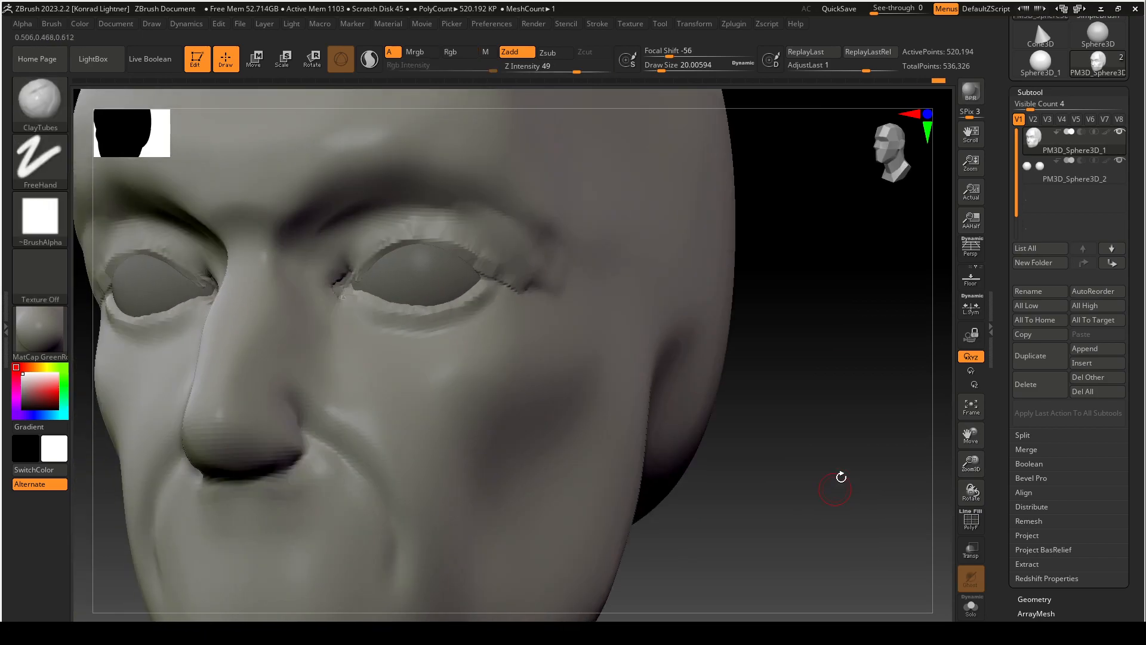
drag(860, 389, 873, 395)
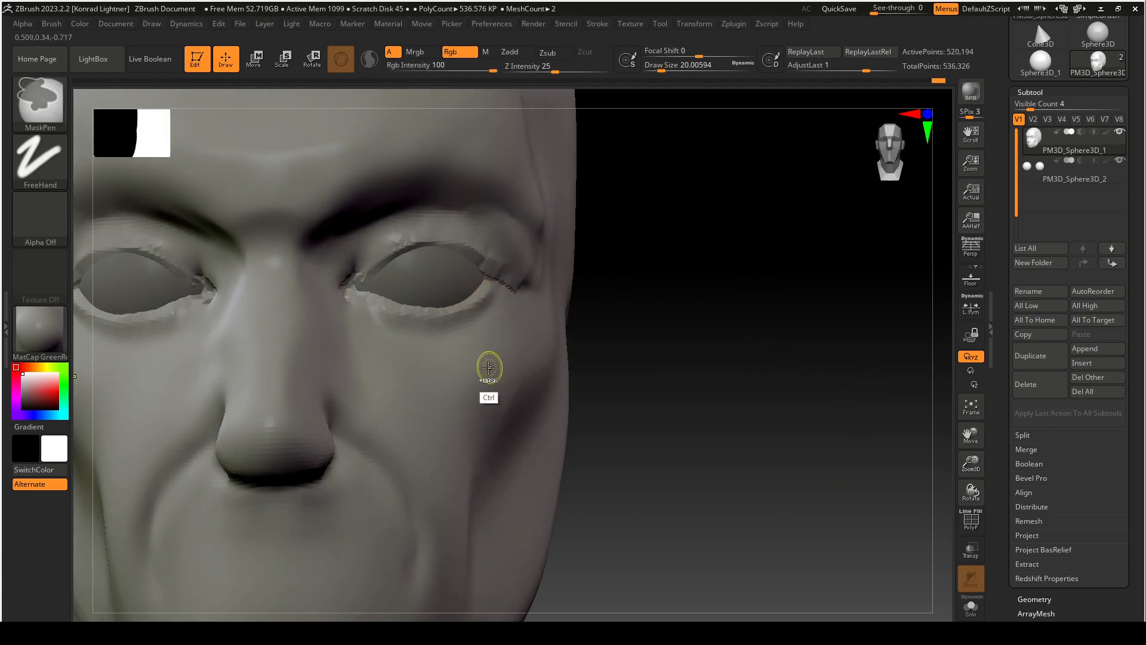
key(ctrl+d)
drag(745, 304, 775, 305)
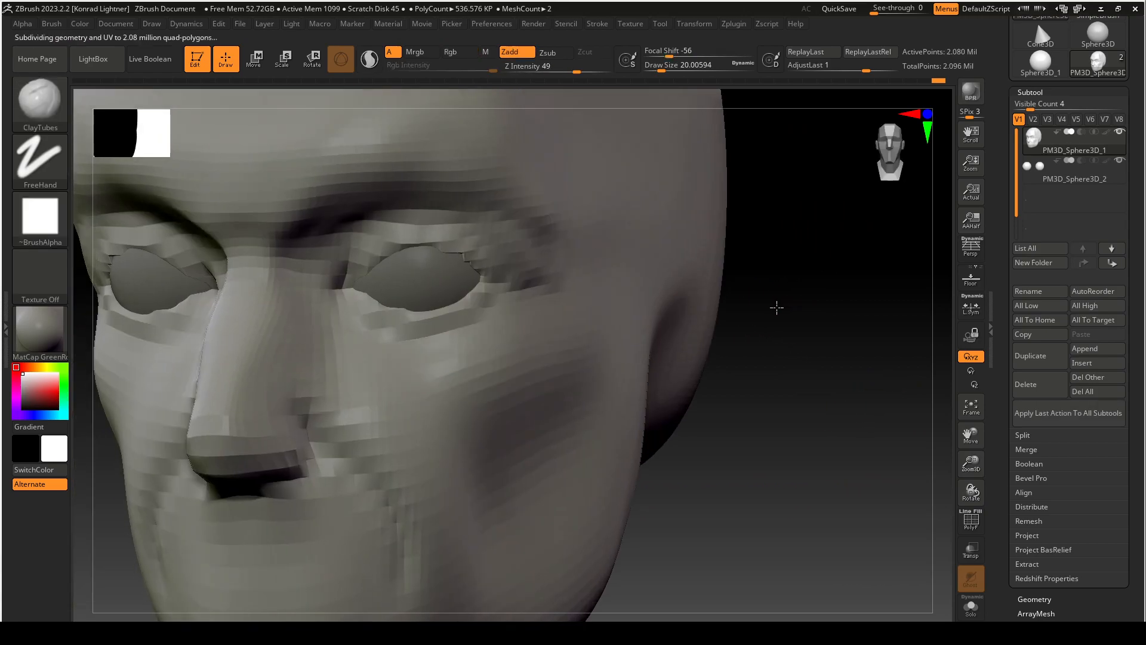
click(40, 98)
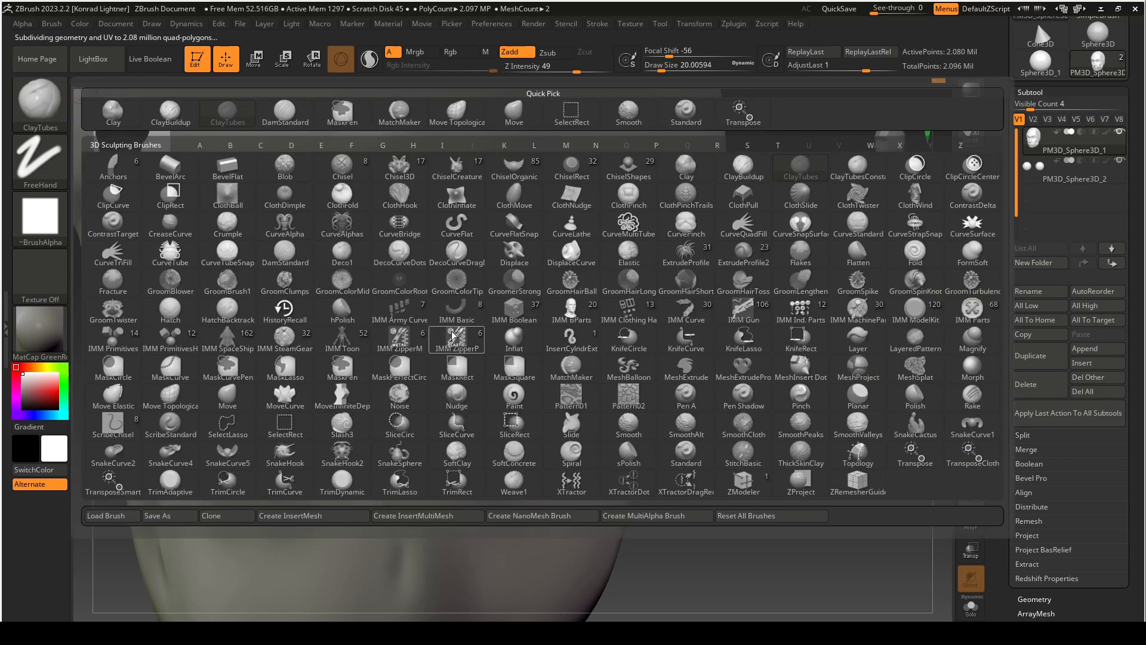
key(d)
click(295, 257)
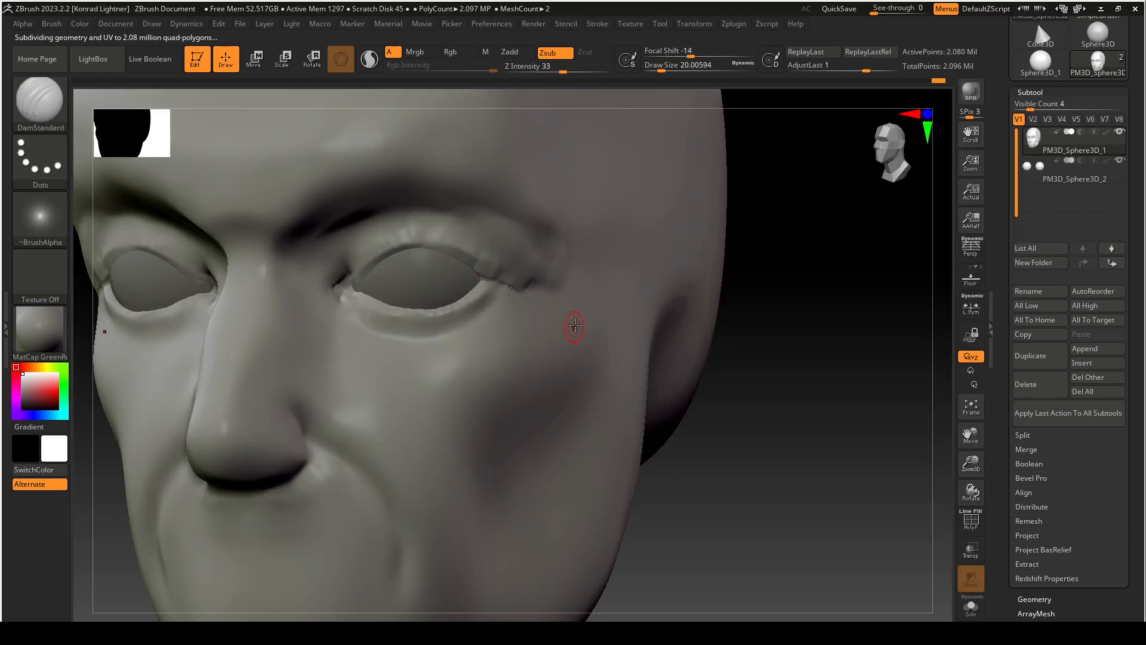
mouse_move(776, 304)
alt+mouse_down()
mouse_move(836, 325)
mouse_move(811, 330)
mouse_move(831, 343)
mouse_move(852, 333)
alt+mouse_up()
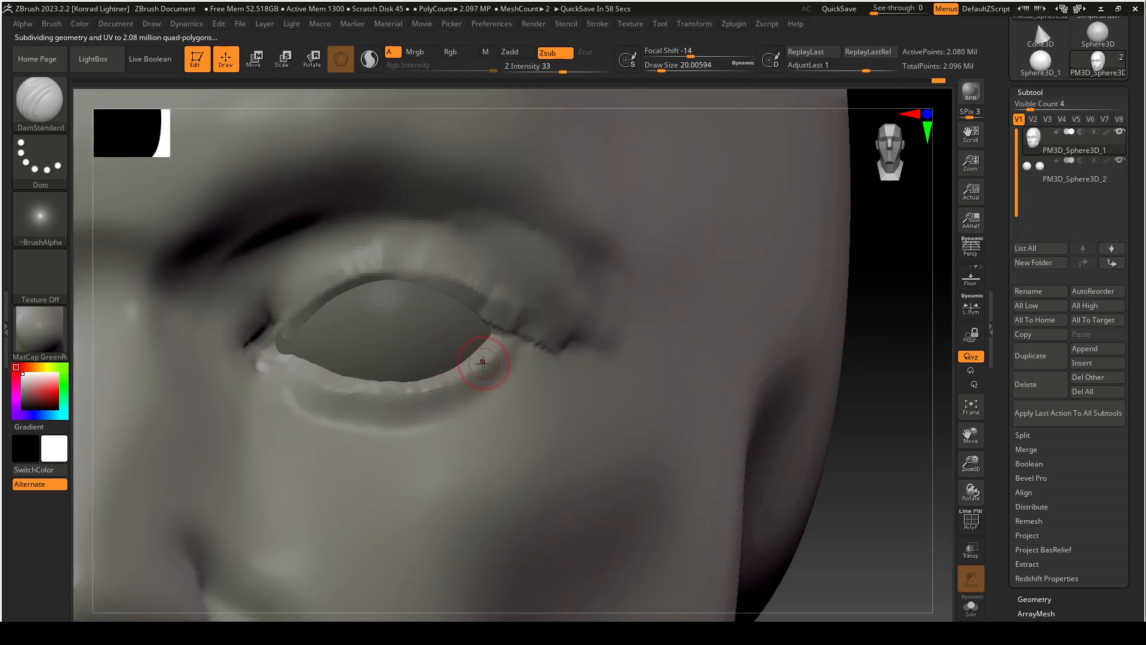
Raise a crisp rim along the lower eyelid with DamStandard, using a draw size of about 31 and Z Intensity 21.
mouse_move(511, 341)
alt+mouse_down()
mouse_move(442, 389)
mouse_move(500, 366)
mouse_move(484, 360)
mouse_move(446, 386)
mouse_move(503, 362)
mouse_move(494, 356)
mouse_move(433, 393)
mouse_move(376, 401)
alt+mouse_up()
key(s)
key(s)
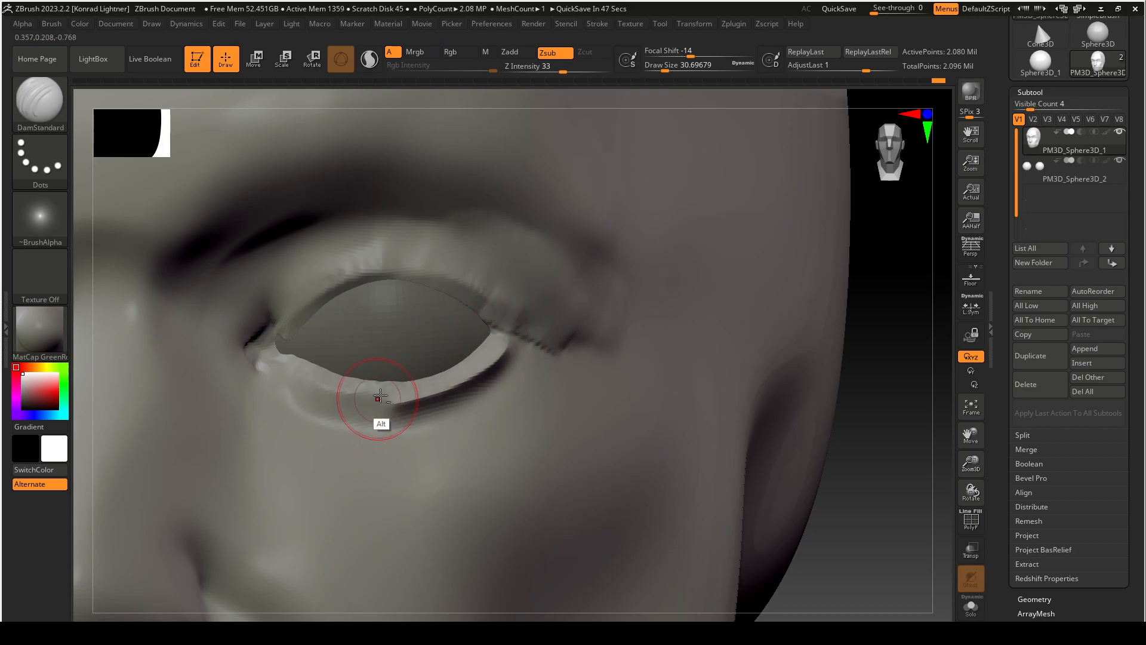
key(ctrl+z)
drag(548, 73, 538, 73)
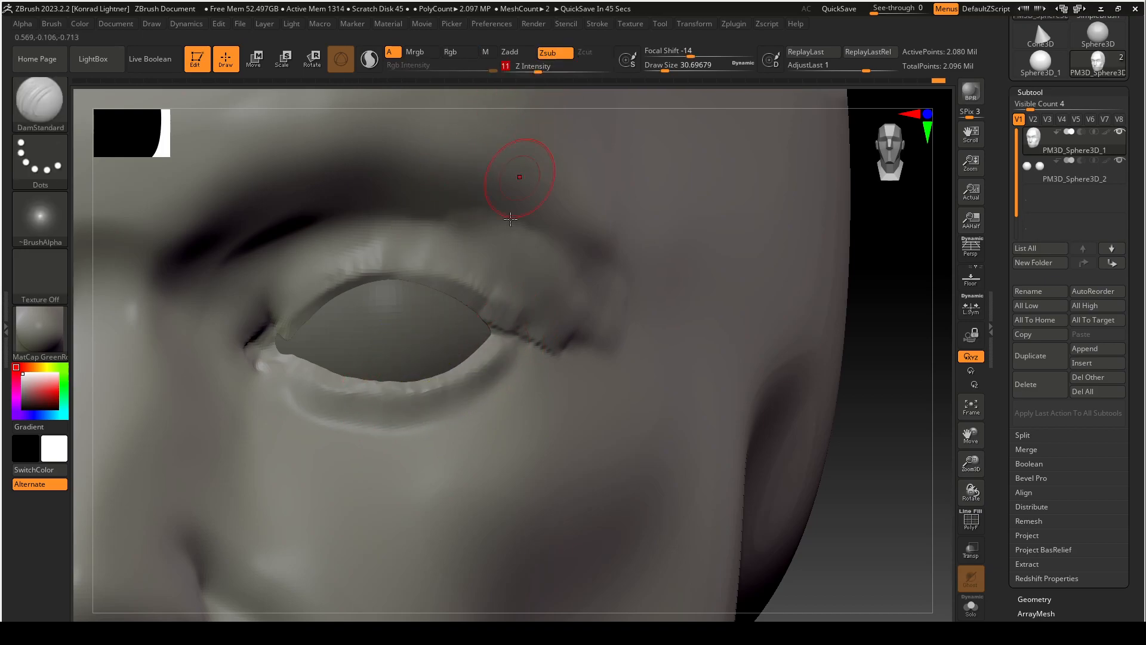
alt+drag(489, 361, 378, 401)
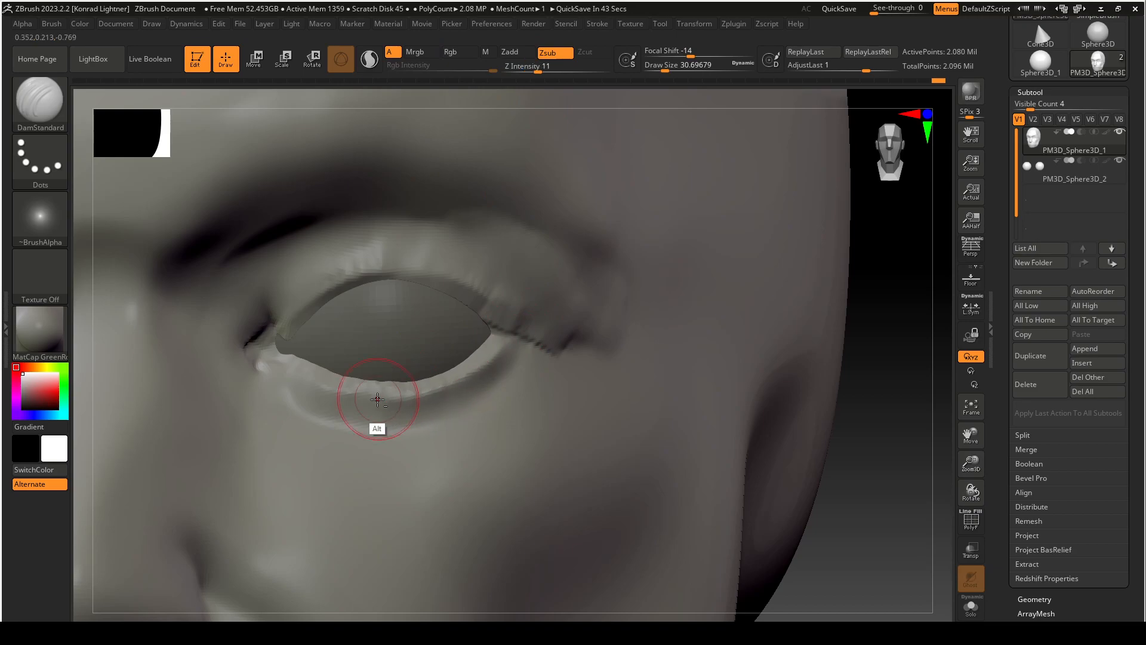
drag(541, 70, 550, 70)
mouse_move(505, 342)
alt+mouse_down()
mouse_move(415, 388)
mouse_move(372, 392)
mouse_move(319, 372)
mouse_move(378, 385)
mouse_move(504, 347)
alt+mouse_up()
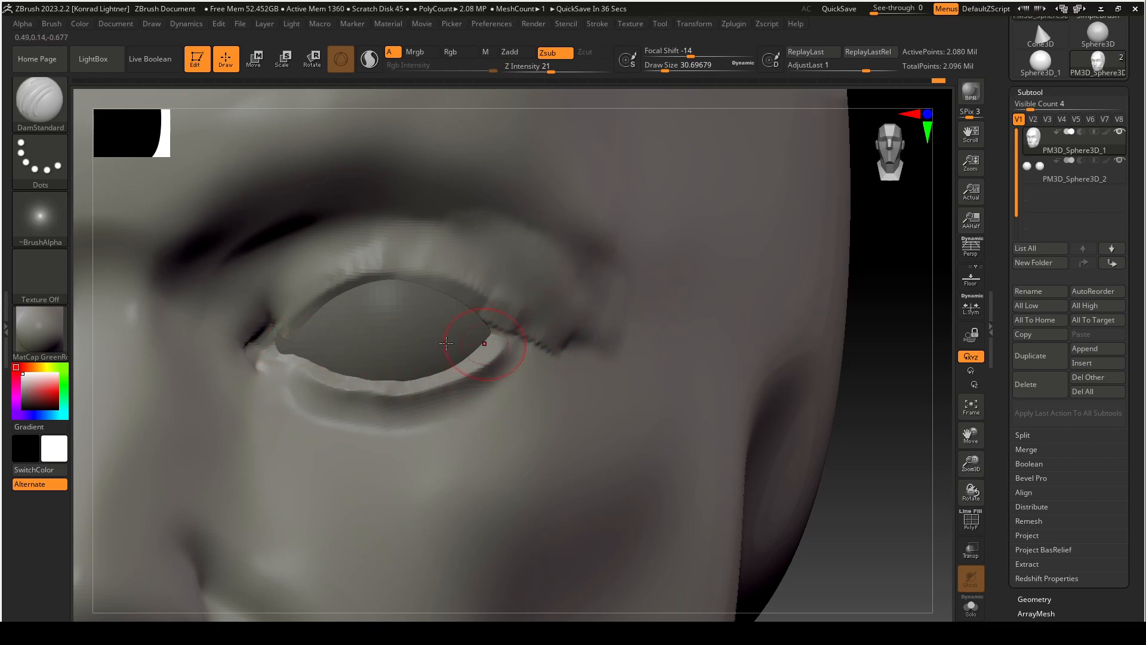
Sharpen the upper eyelid rim down to the outer corner, undoing the unwanted corner strokes.
mouse_move(505, 308)
alt+mouse_down()
mouse_move(397, 279)
mouse_move(301, 308)
mouse_move(353, 270)
mouse_move(409, 268)
mouse_move(486, 299)
mouse_move(517, 355)
mouse_move(546, 344)
mouse_move(508, 349)
mouse_move(532, 352)
alt+mouse_up()
key(ctrl+z)
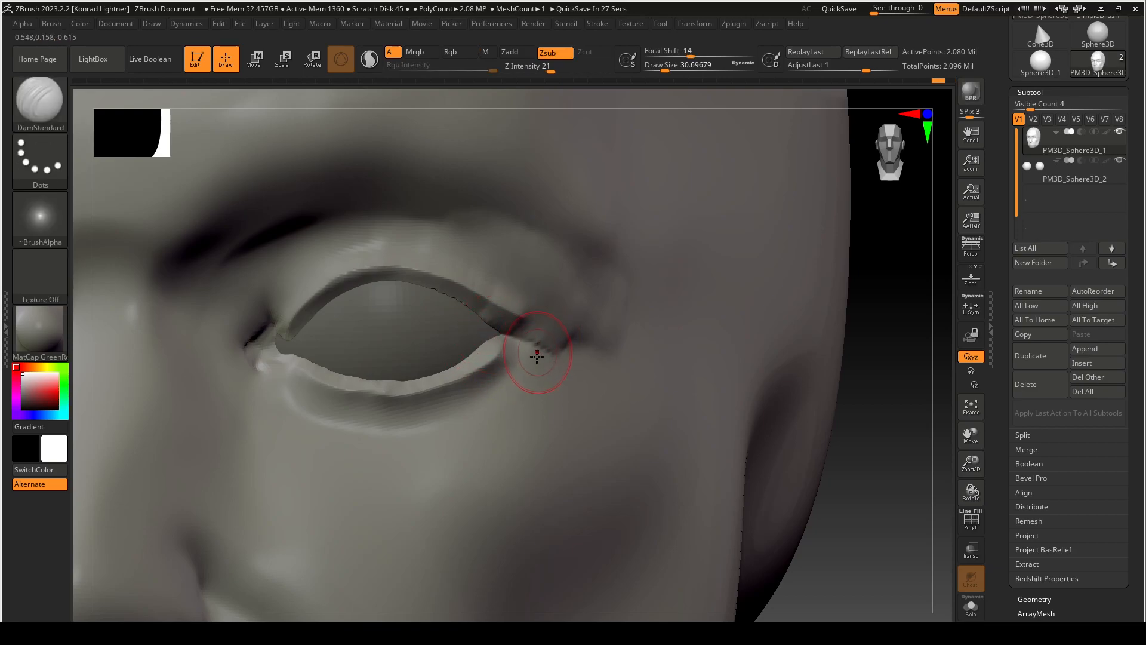
mouse_move(273, 336)
mouse_down()
mouse_move(252, 351)
mouse_move(258, 357)
mouse_up()
key(ctrl+z)
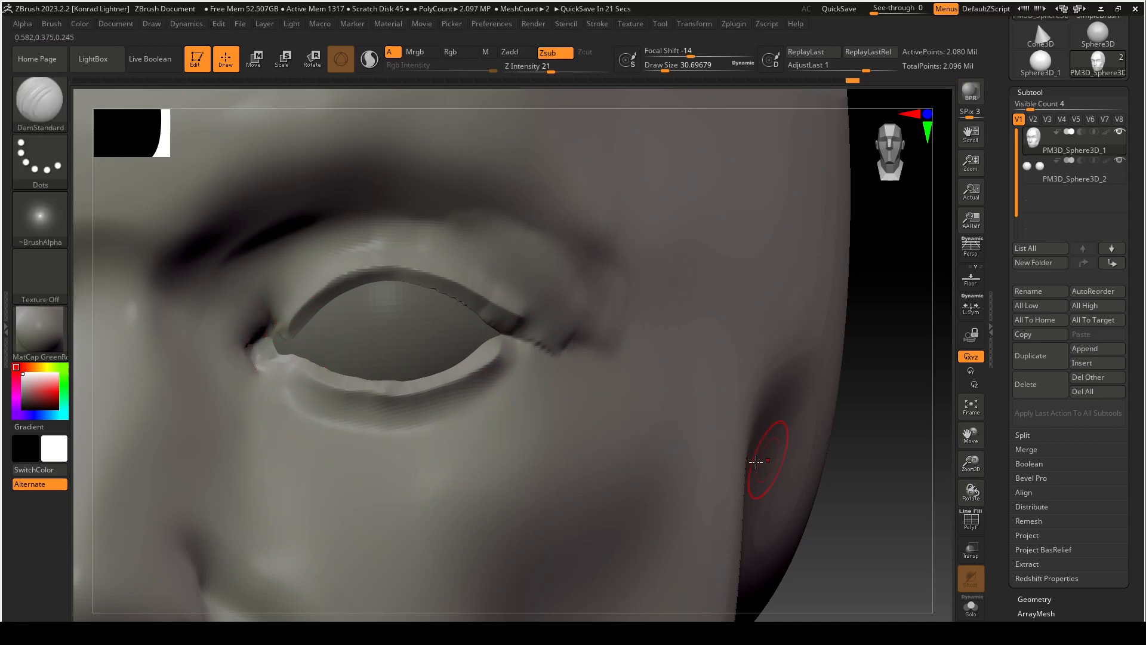
Carve a crease beneath the lower eyelid from the inner corner to mid-lid, undoing and redrawing the stroke.
drag(277, 386, 387, 438)
key(ctrl+z)
mouse_move(274, 380)
mouse_down()
mouse_move(353, 434)
mouse_move(404, 439)
mouse_up()
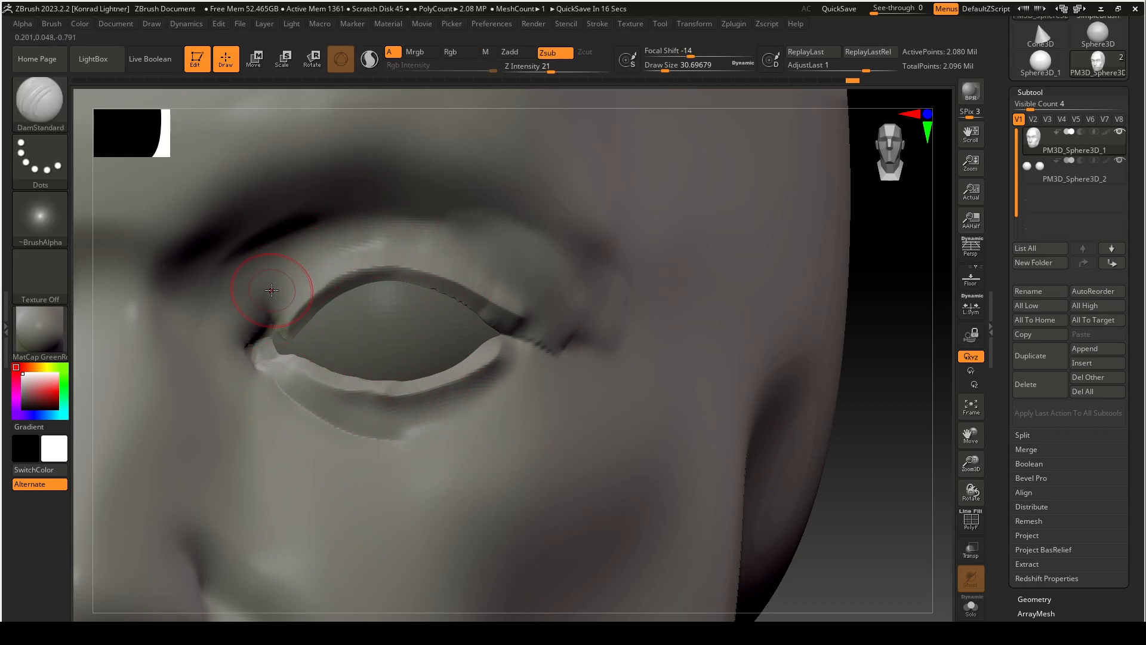
Carve the upper eyelid crease from the inner corner over the lid, with a second fold toward the outer corner.
drag(272, 292, 415, 225)
mouse_move(321, 234)
mouse_down()
mouse_move(443, 216)
mouse_move(521, 275)
mouse_up()
drag(442, 217, 587, 250)
drag(446, 226, 566, 307)
mouse_move(900, 457)
mouse_down()
mouse_move(903, 425)
mouse_move(831, 281)
mouse_move(834, 302)
mouse_move(794, 290)
mouse_up()
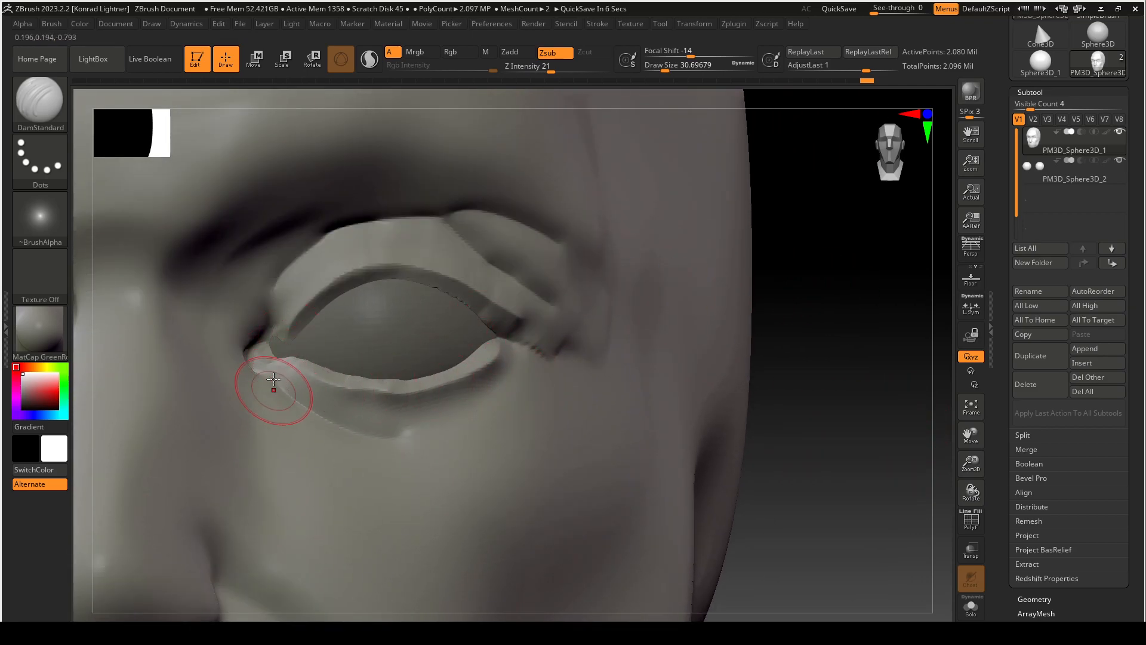
Build up a small tear duct at the inner eye corner with ClayTubes at draw size about 13 and Z Intensity 18, and smooth it.
click(45, 112)
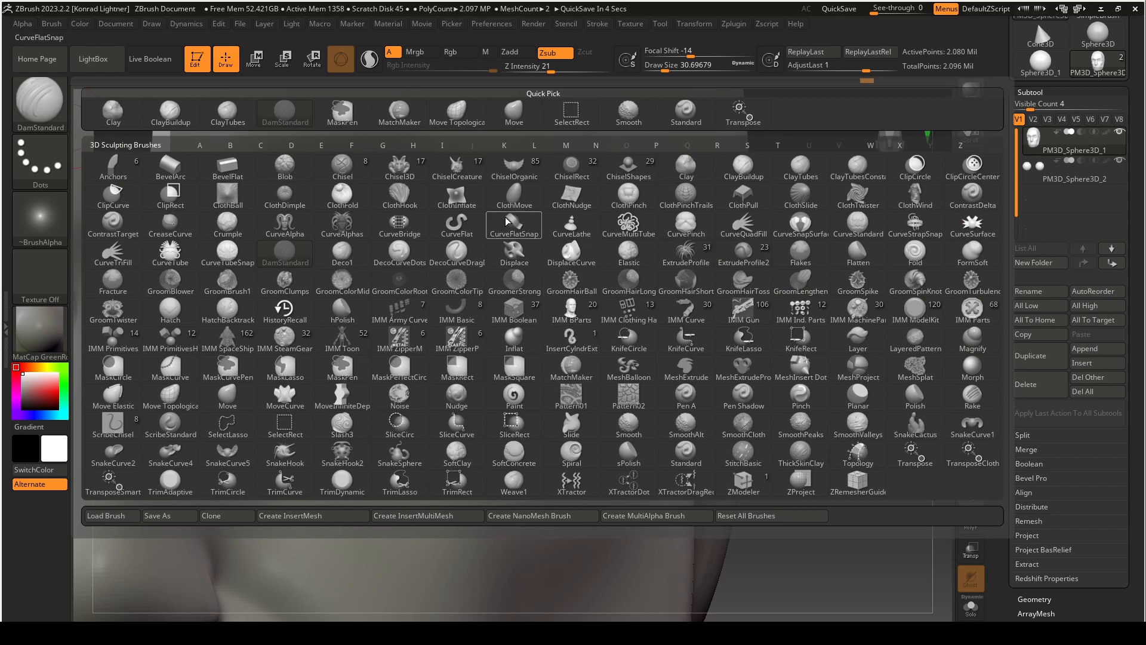
key(c)
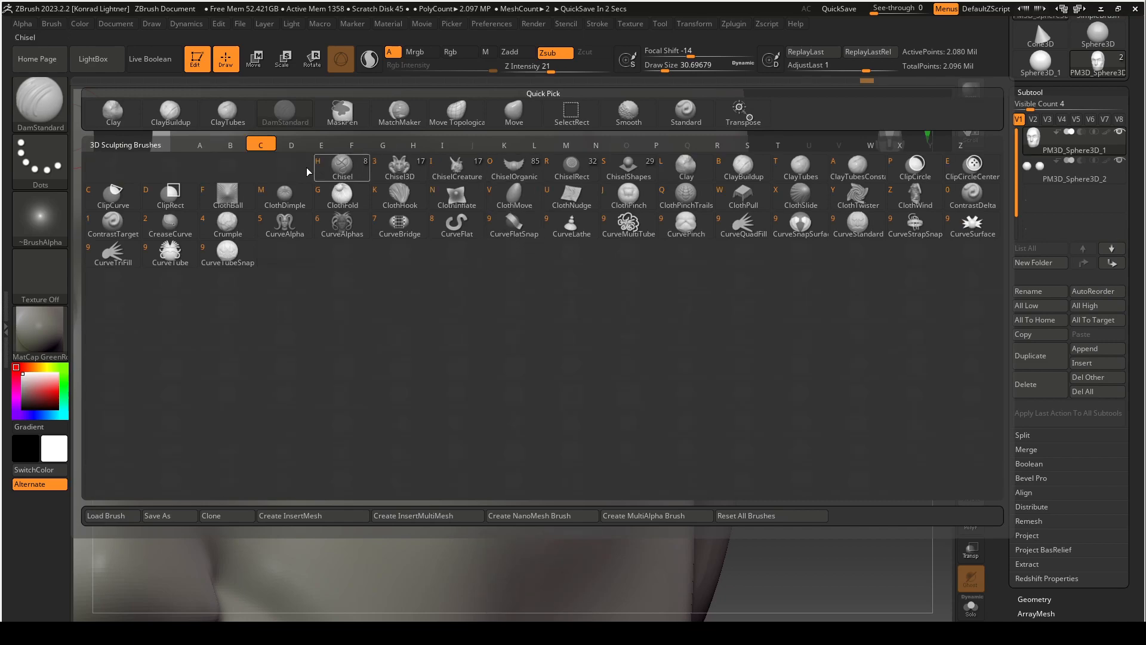
key(t)
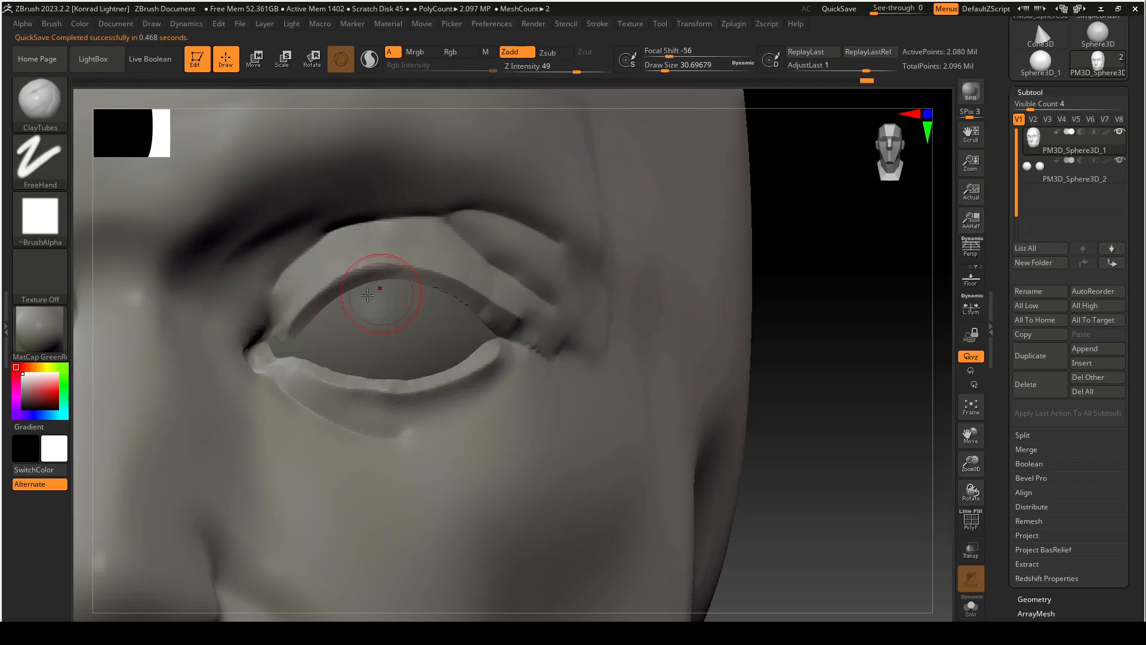
drag(262, 334, 267, 352)
key(ctrl+z)
key(ctrl+z)
key(s)
drag(401, 244, 392, 248)
drag(555, 66, 549, 70)
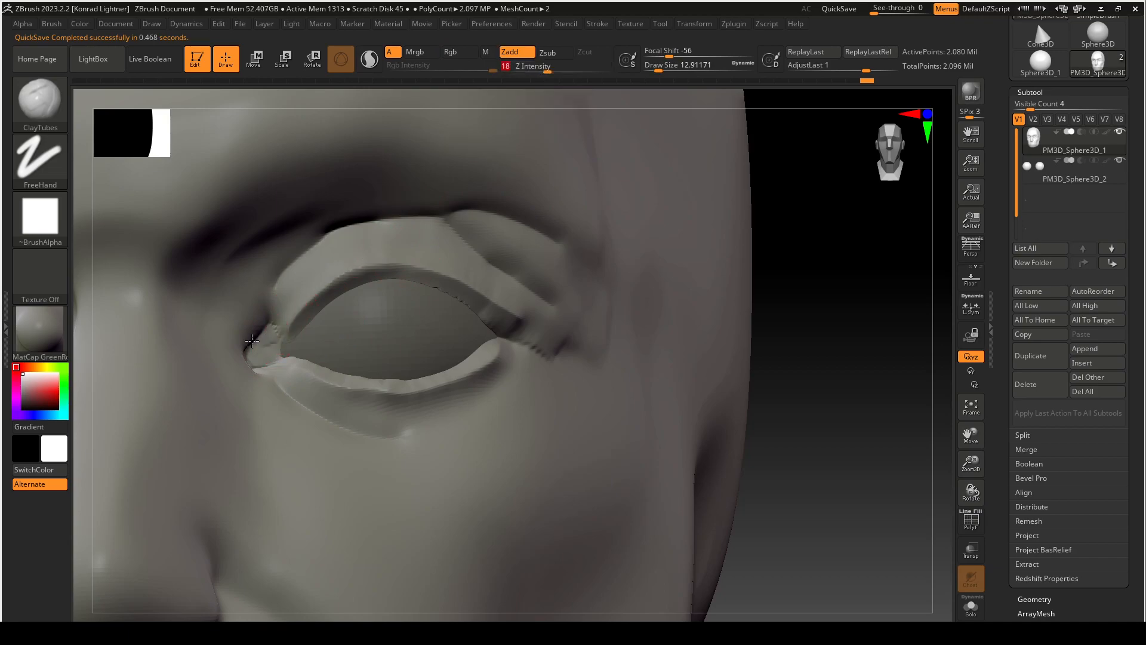
drag(278, 330, 250, 353)
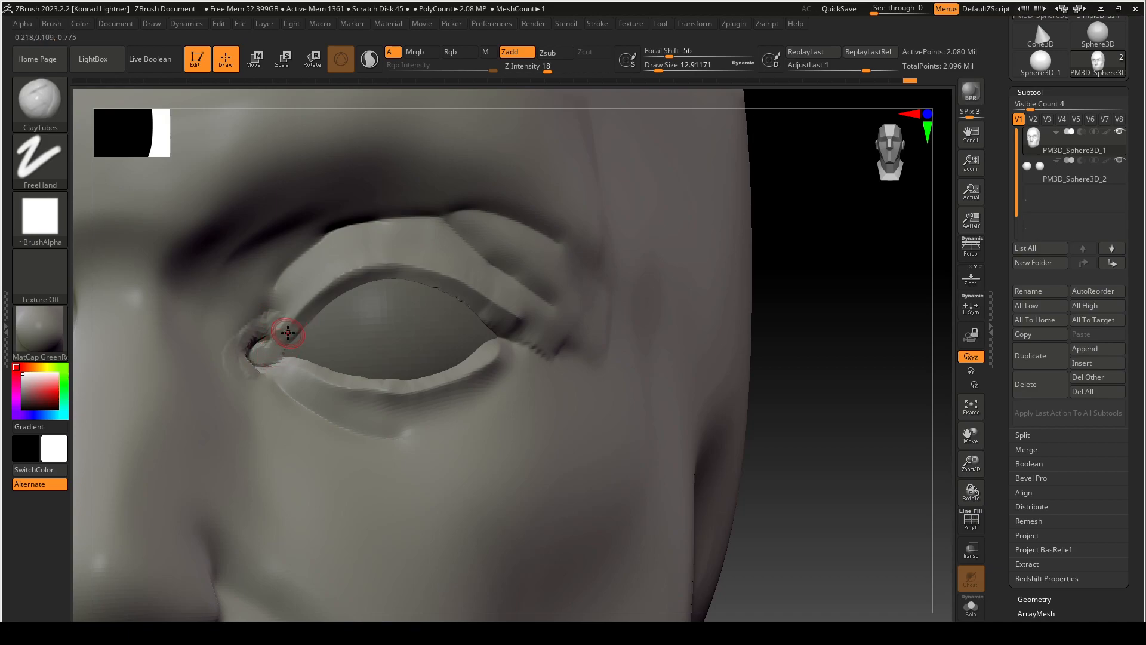
key(shift)
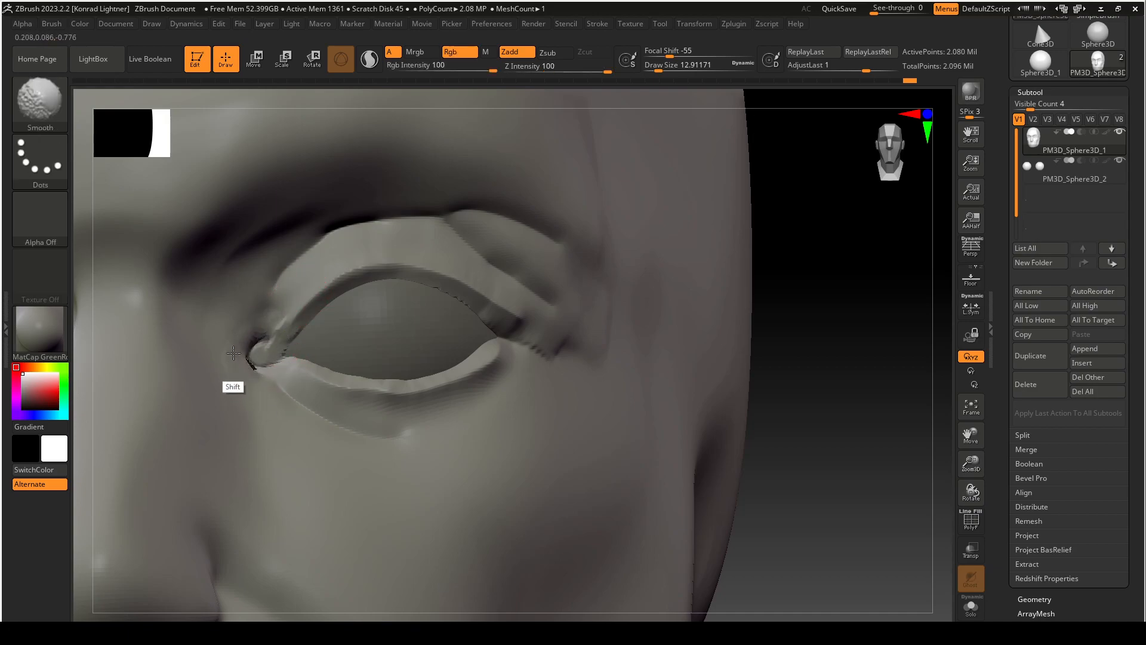
shift+drag(234, 358, 279, 353)
Fill out the lower eyelid fold with ClayTubes at draw size about 18, and smooth both the upper and lower lids.
drag(880, 422, 836, 425)
key(s)
mouse_move(397, 421)
mouse_down()
mouse_move(491, 385)
mouse_move(363, 424)
mouse_move(463, 412)
mouse_move(363, 421)
mouse_move(504, 392)
mouse_move(472, 433)
mouse_move(496, 410)
mouse_move(332, 403)
mouse_move(433, 411)
mouse_move(466, 456)
mouse_move(505, 385)
mouse_move(470, 412)
mouse_move(525, 380)
mouse_up()
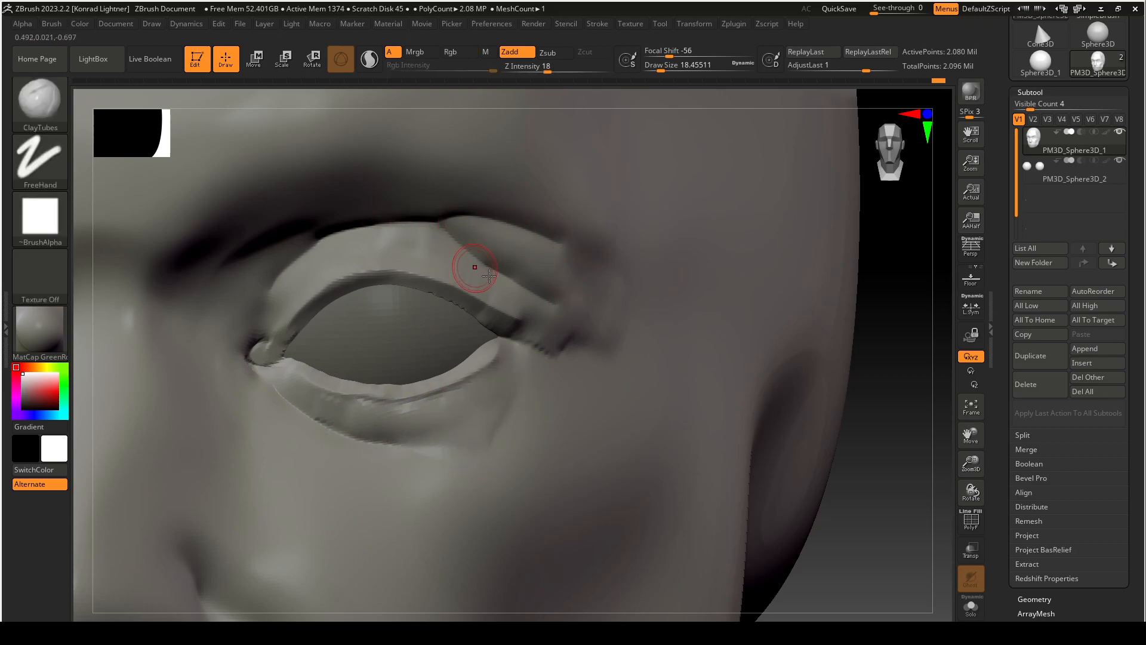
mouse_move(396, 241)
mouse_down()
mouse_move(472, 274)
mouse_move(365, 248)
mouse_move(306, 291)
mouse_move(349, 249)
mouse_move(418, 243)
mouse_move(299, 293)
mouse_move(370, 245)
mouse_move(362, 248)
mouse_up()
key(ctrl+z)
shift+drag(434, 258, 495, 268)
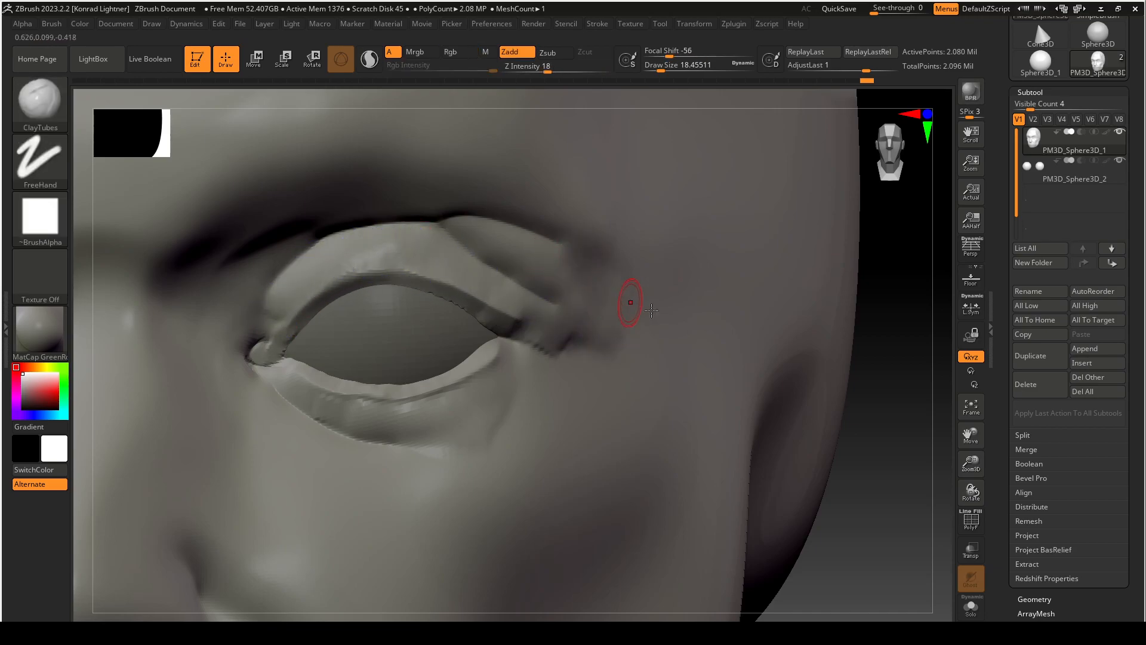
shift+drag(320, 410, 392, 419)
Reshape the upper and lower eyelid edges around the eyeball with Move Topological, enlarging the draw size to about 56.
key(b)
key(m)
key(t)
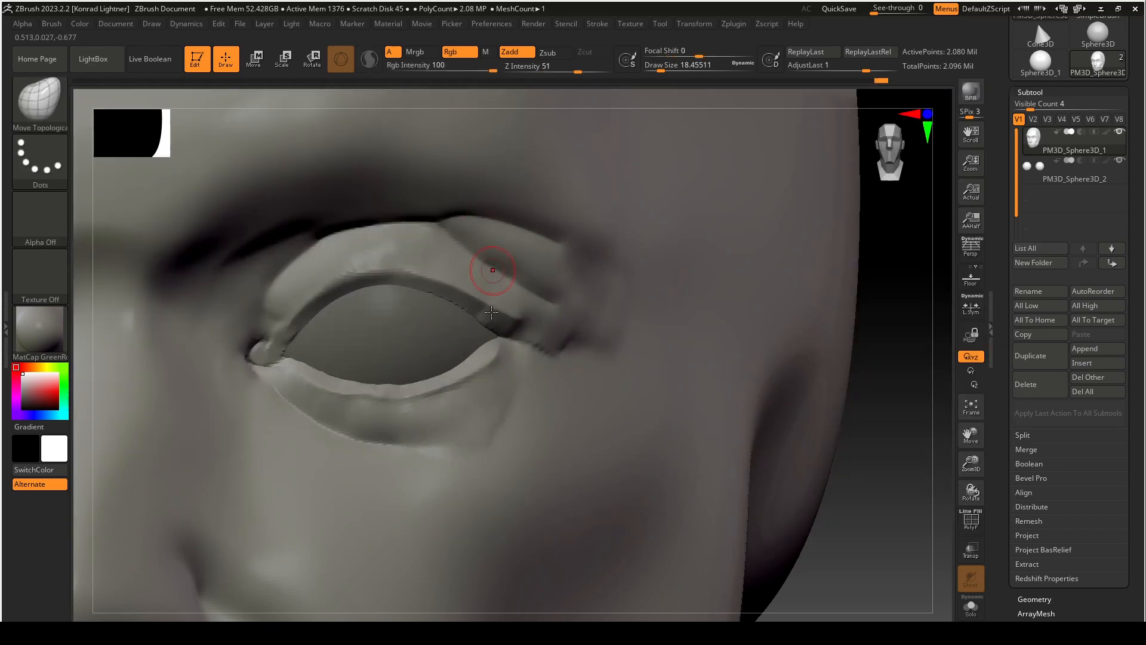
drag(435, 379, 447, 381)
drag(847, 441, 818, 486)
drag(338, 368, 342, 362)
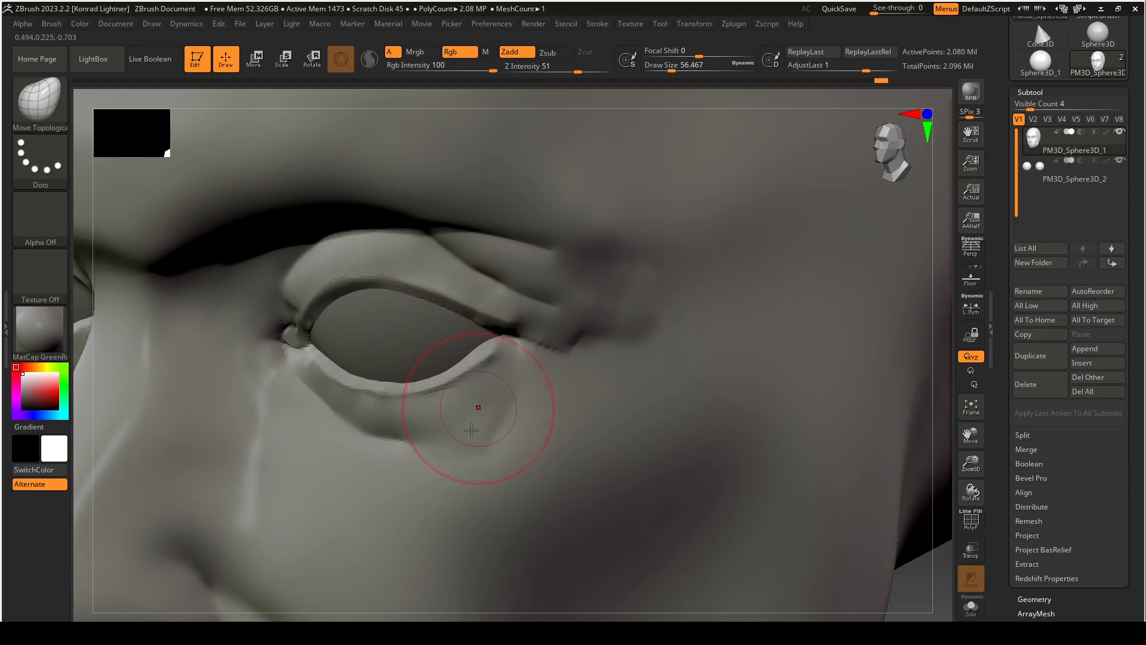
mouse_move(921, 588)
mouse_down()
mouse_move(1027, 570)
mouse_move(1033, 519)
mouse_up()
drag(487, 341, 496, 355)
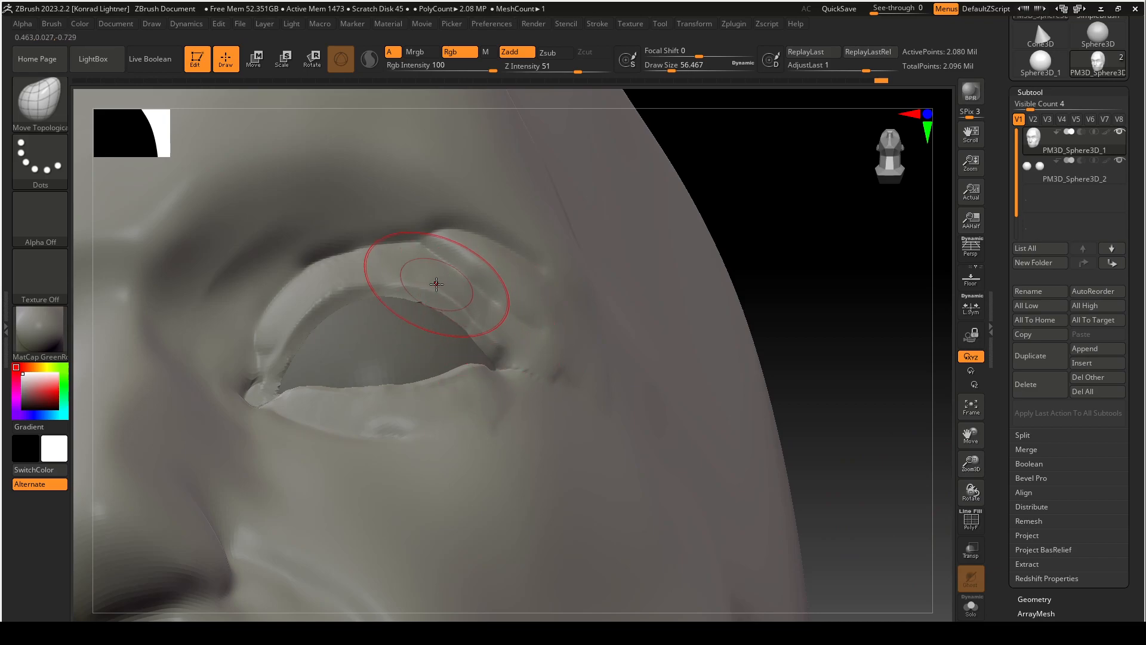
mouse_move(436, 297)
mouse_down()
mouse_move(375, 284)
mouse_move(337, 309)
mouse_up()
Adjust the position of the eyelid area in side view using Move Topological at draw size about 251.
mouse_move(831, 217)
mouse_down()
mouse_move(874, 385)
mouse_move(804, 376)
mouse_move(809, 405)
mouse_move(829, 417)
mouse_up()
drag(814, 535, 870, 540)
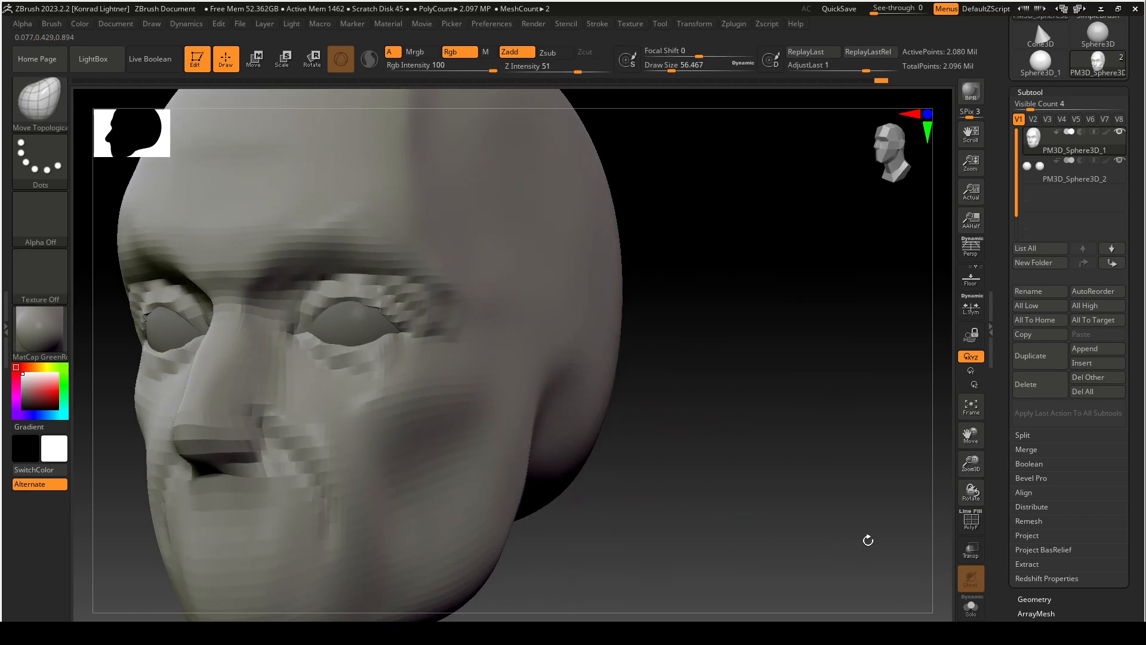
key(s)
click(369, 302)
mouse_move(830, 254)
mouse_down()
mouse_move(762, 301)
mouse_move(746, 298)
mouse_up()
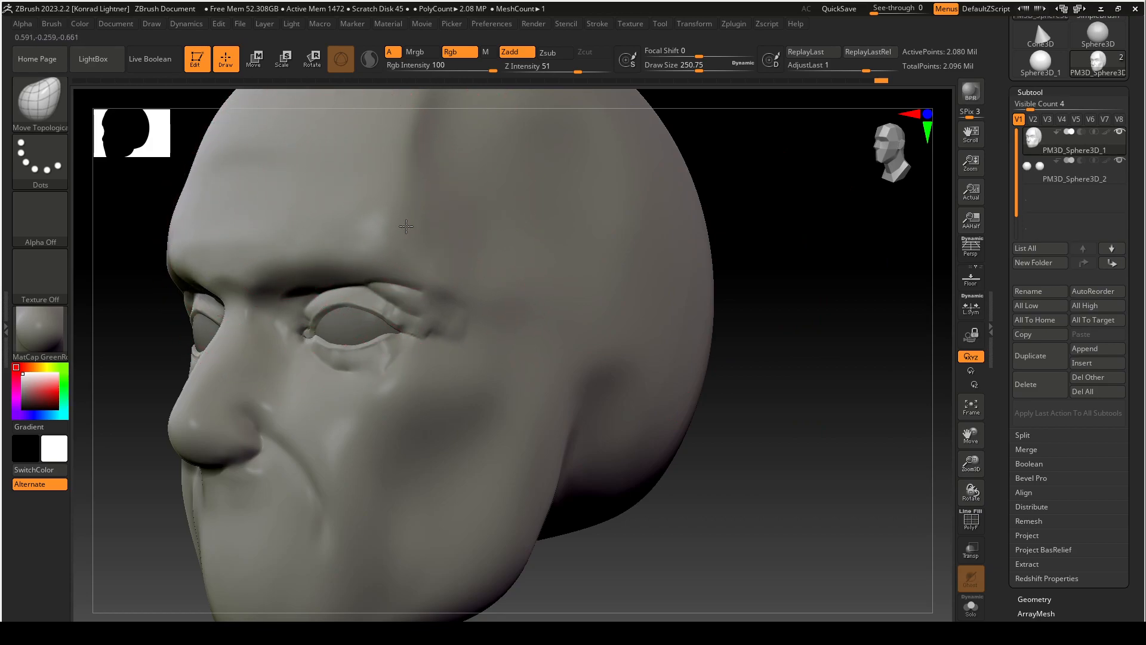
drag(851, 431, 787, 429)
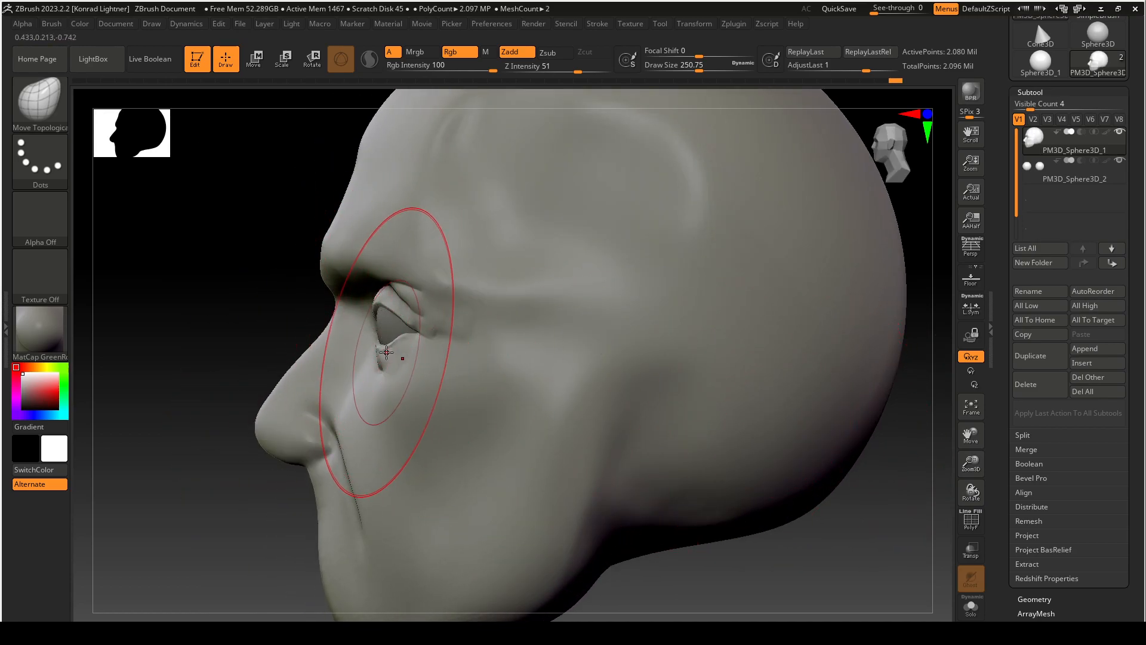
drag(387, 353, 377, 344)
drag(202, 326, 251, 335)
drag(773, 332, 824, 334)
alt+drag(776, 373, 860, 391)
mouse_move(790, 431)
alt+mouse_down()
mouse_move(757, 391)
mouse_move(747, 438)
mouse_move(668, 425)
alt+mouse_up()
Carve a crease from the inner eye corner down onto the cheek with DamStandard at draw size about 39, and smooth it.
click(40, 99)
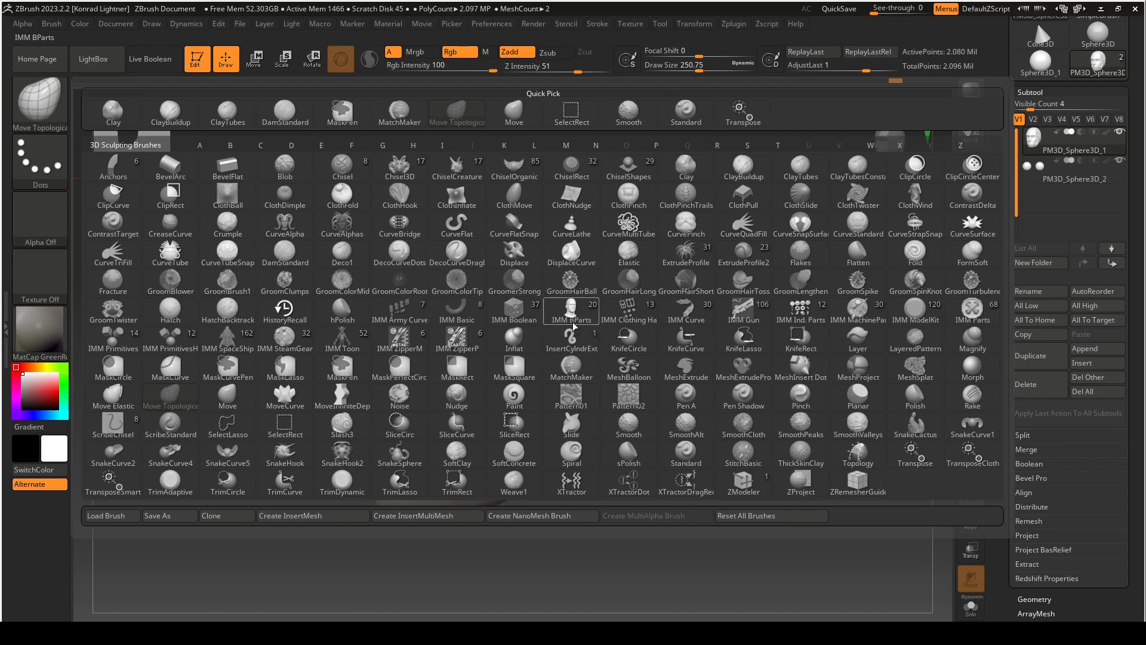
key(s)
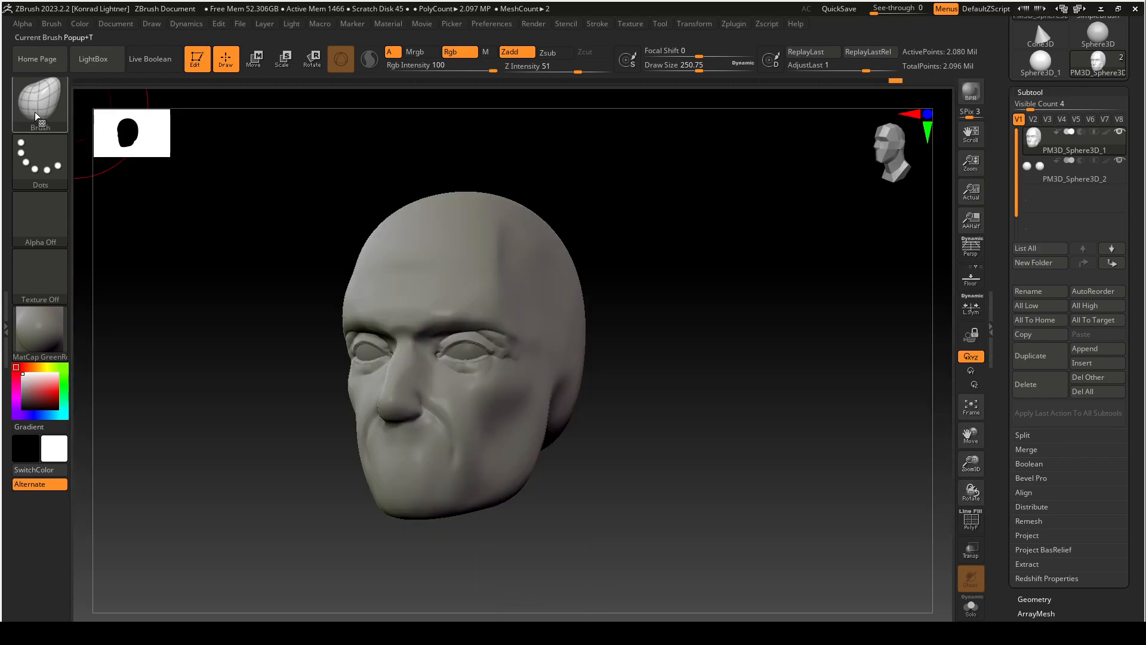
click(35, 112)
key(d)
click(289, 252)
key(s)
mouse_move(678, 329)
mouse_down()
mouse_move(668, 328)
mouse_move(708, 341)
mouse_move(701, 314)
mouse_move(780, 343)
mouse_move(735, 333)
mouse_up()
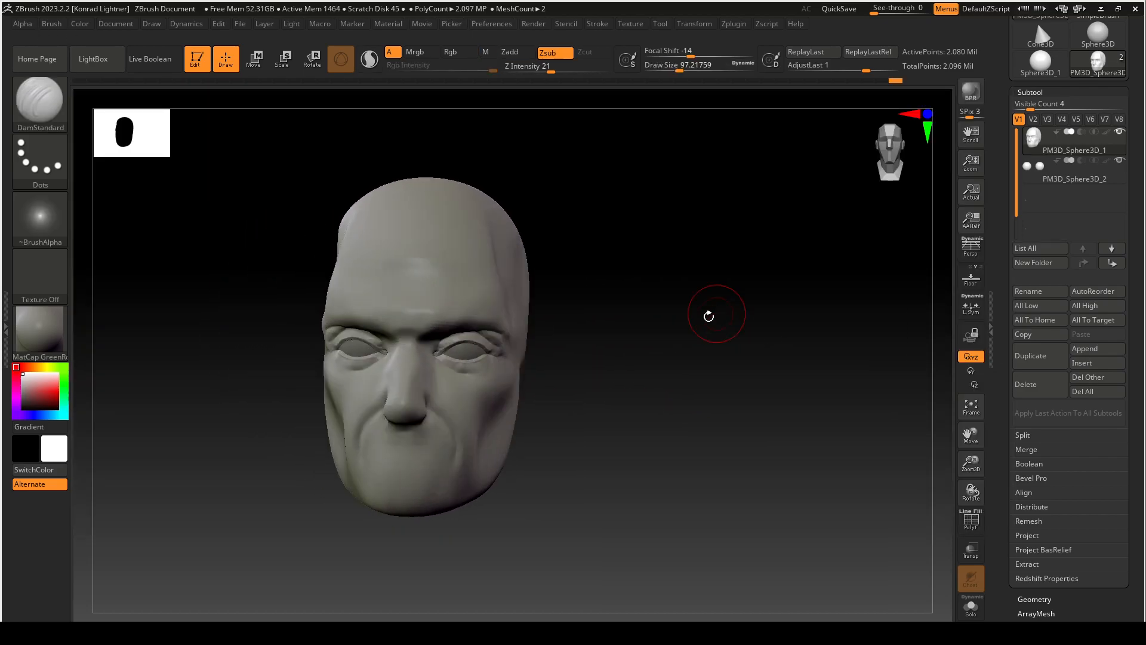
alt+drag(583, 403, 742, 450)
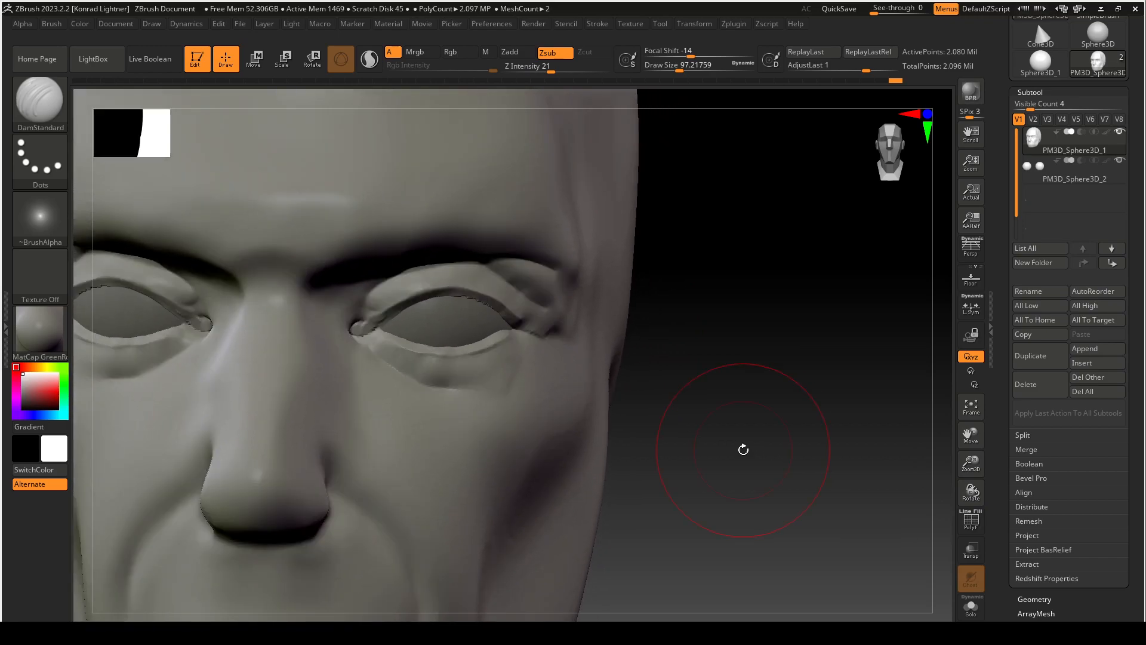
key(s)
drag(370, 346, 360, 347)
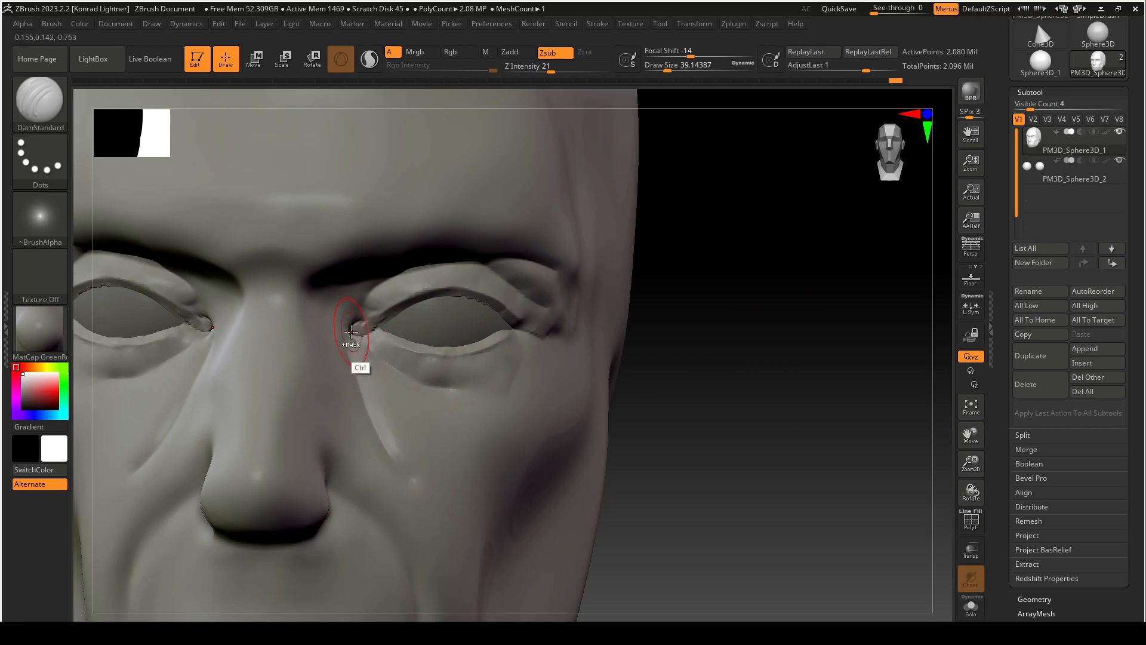
key(shift)
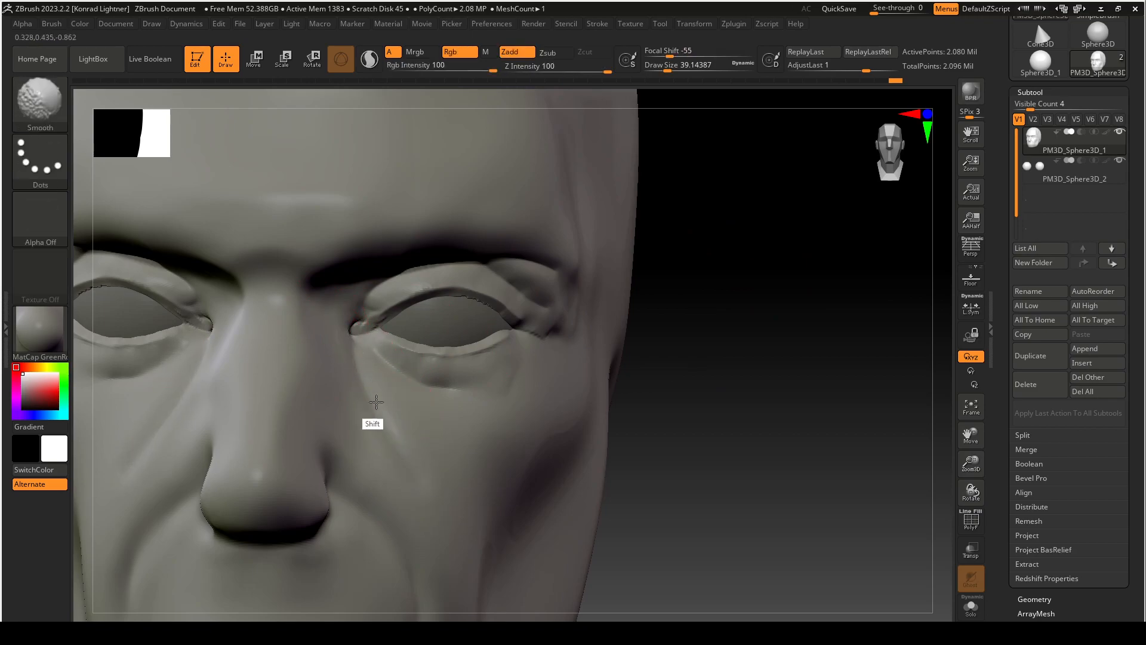
Add wrinkle creases fanning out from the outer eye corner and soften them by smoothing.
drag(798, 389, 730, 392)
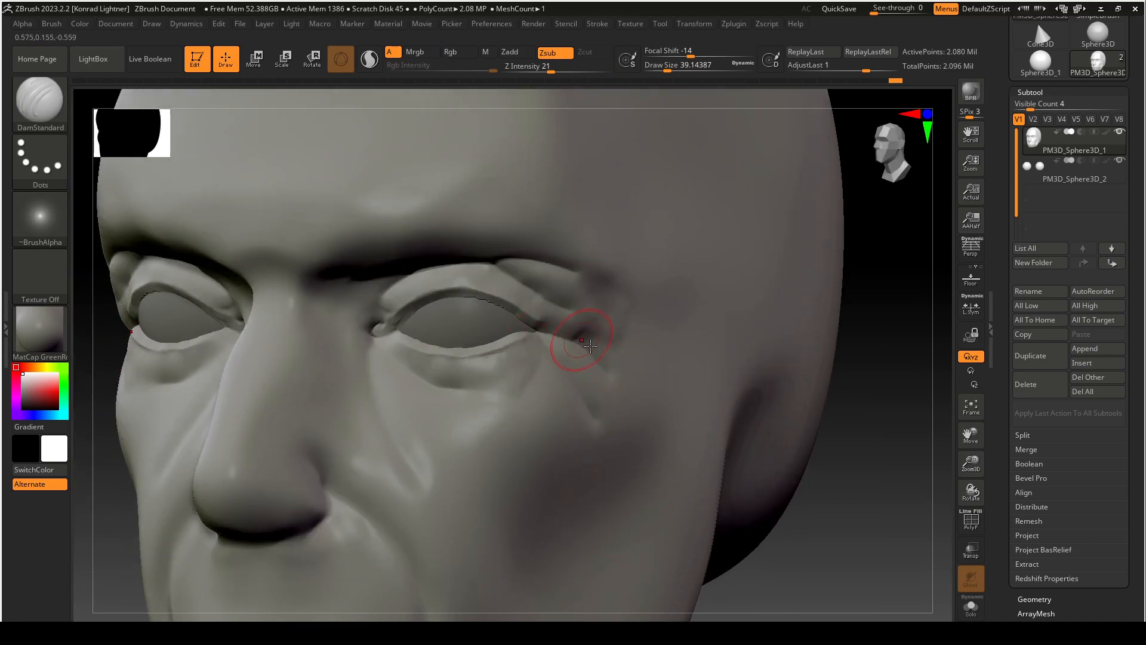
key(shift)
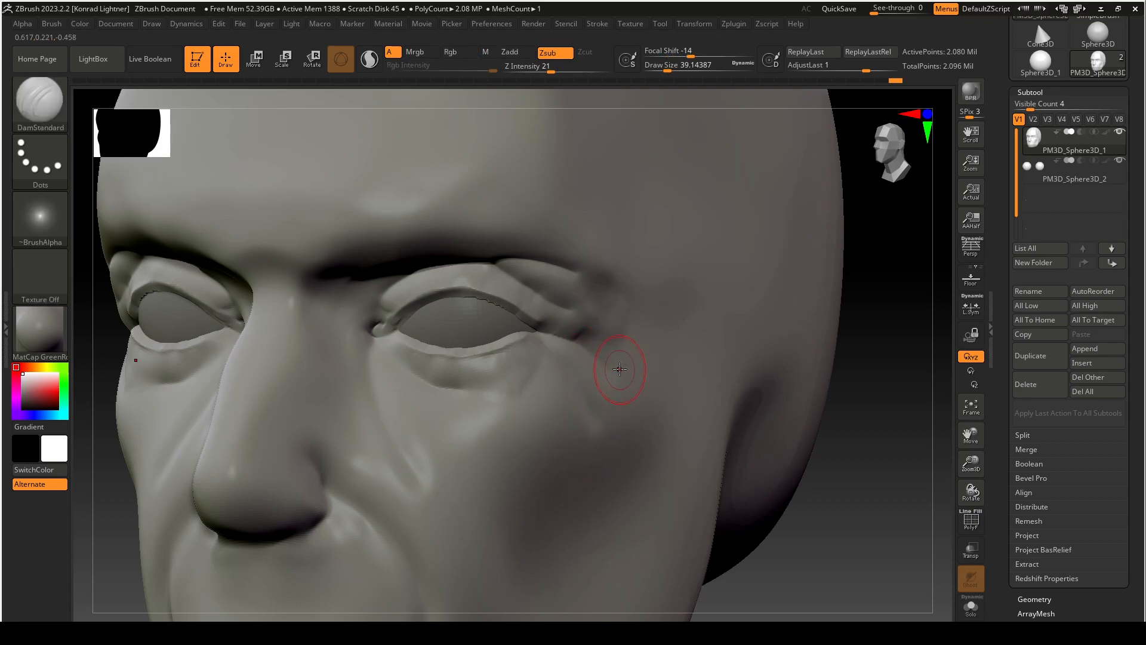
drag(566, 303, 610, 324)
key(shift)
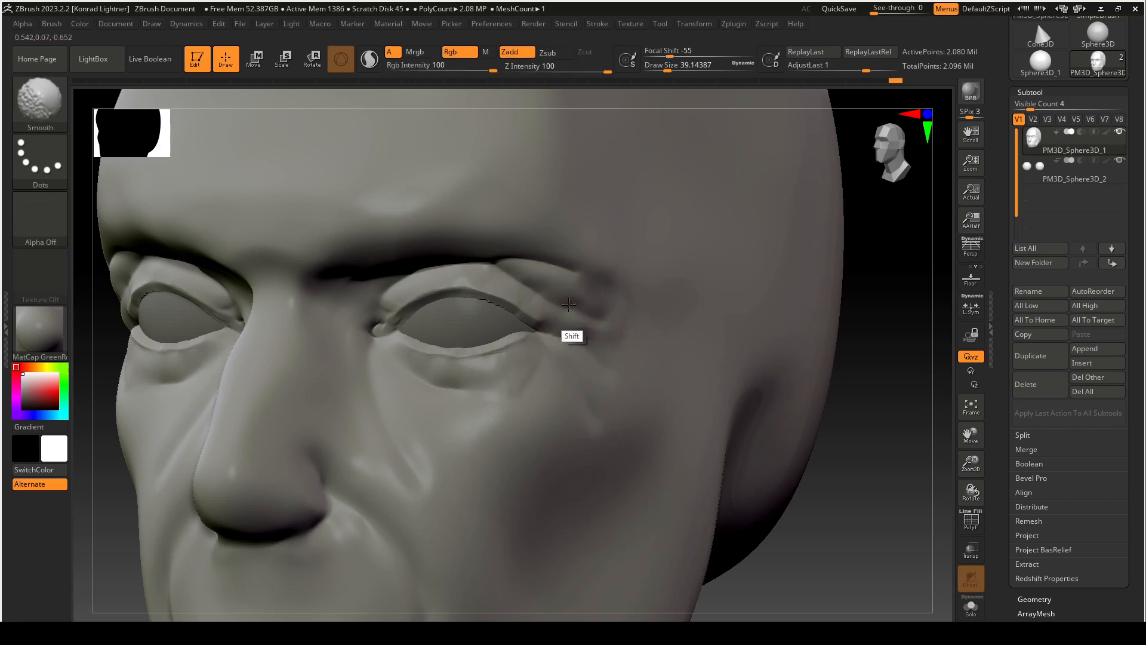
Carve the crease around the nostril wing with DamStandard, defining the side of the nose.
drag(876, 526, 837, 536)
drag(316, 466, 297, 453)
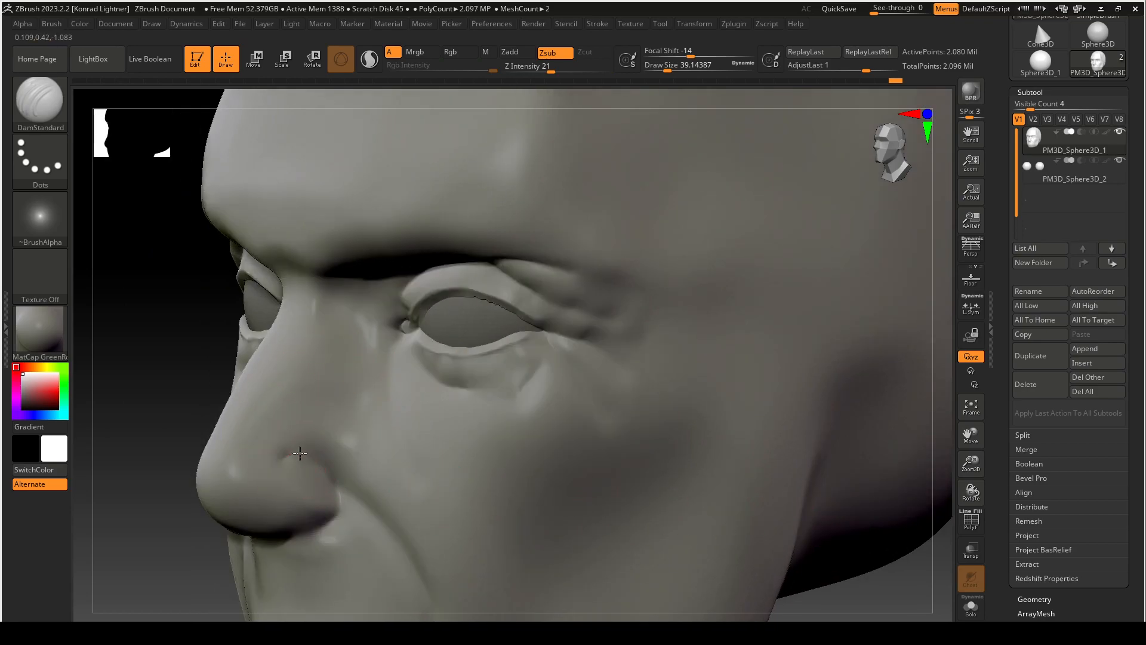
drag(325, 518, 317, 525)
mouse_move(127, 523)
mouse_down()
mouse_move(110, 519)
mouse_move(156, 512)
mouse_up()
drag(876, 473, 904, 465)
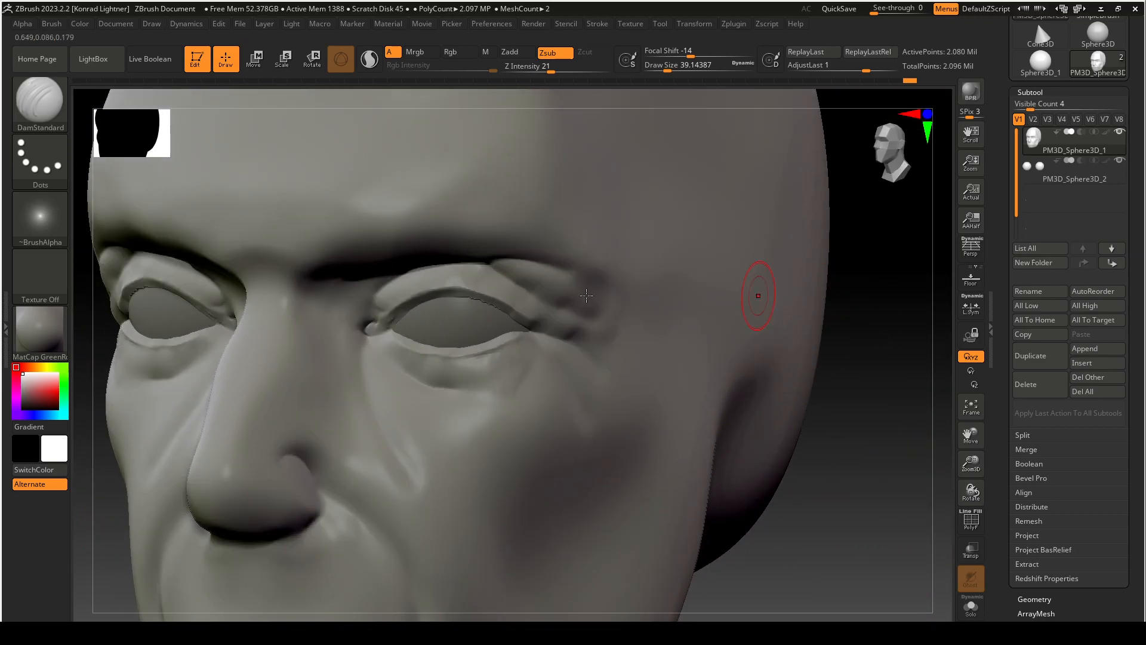